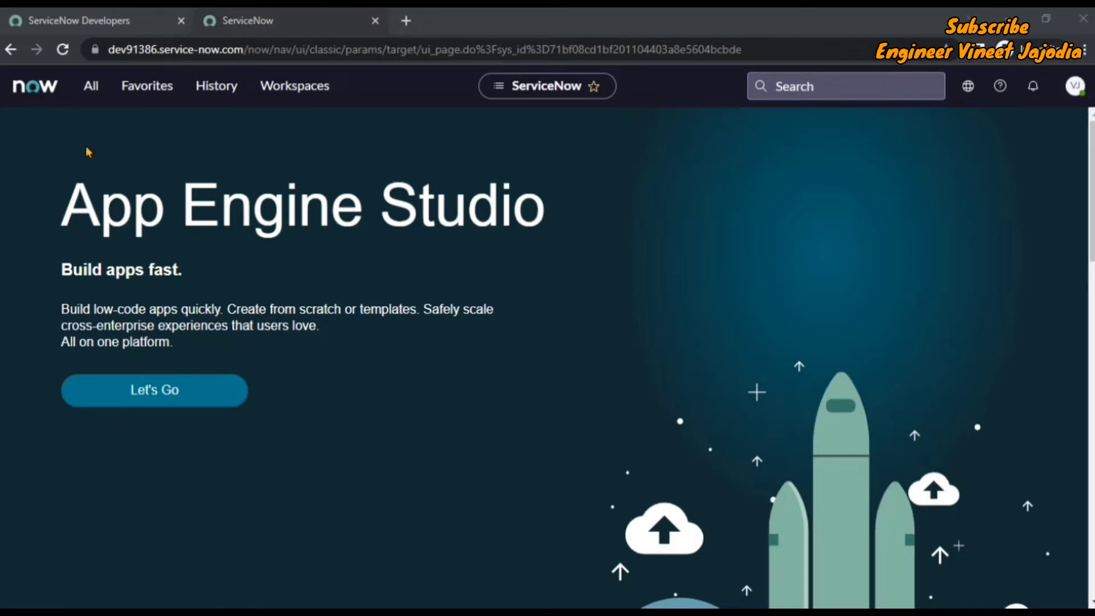
- Open the full list of incident records using the navigator filter incident.list
{"action": "left_click", "coordinate": [90, 94]}
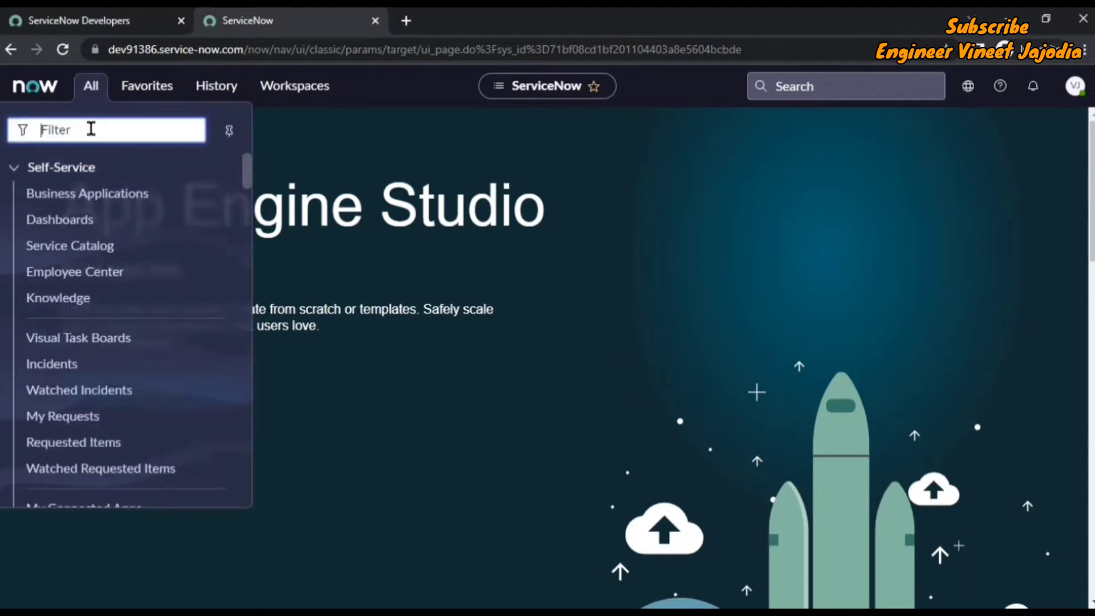
{"action": "type", "text": "icn"}
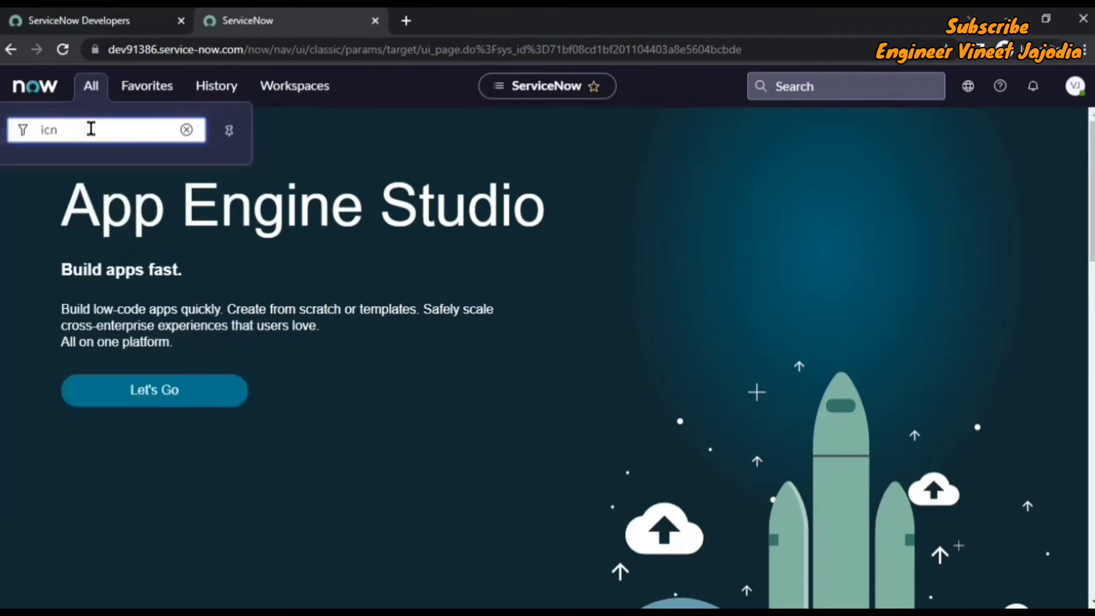
{"action": "key", "text": "BackSpace"}
{"action": "key", "text": "BackSpace"}
{"action": "type", "text": "ncident"}
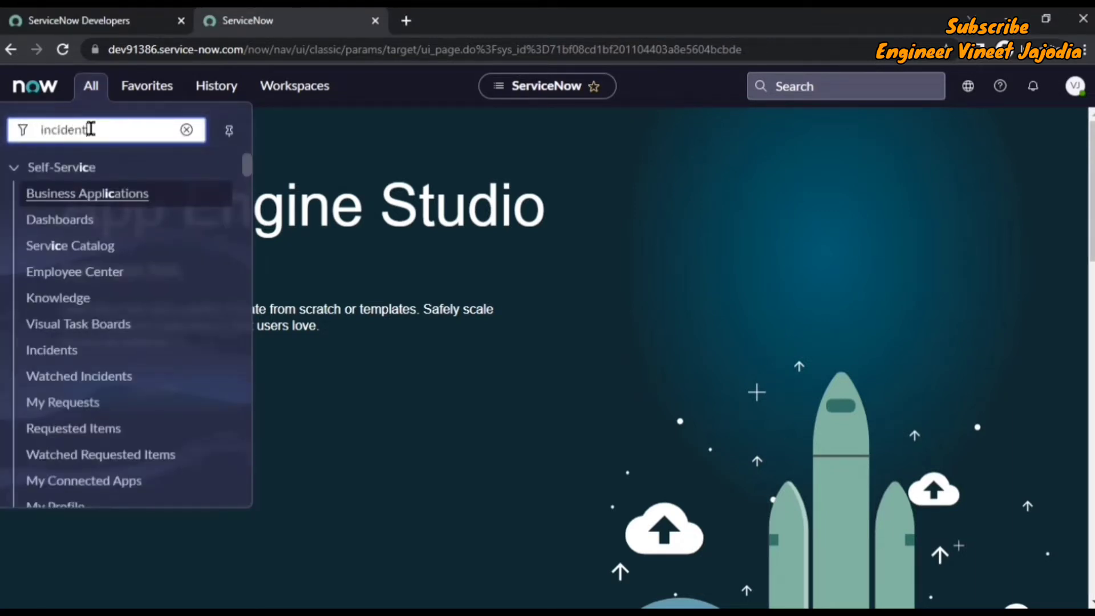
{"action": "type", "text": ".list"}
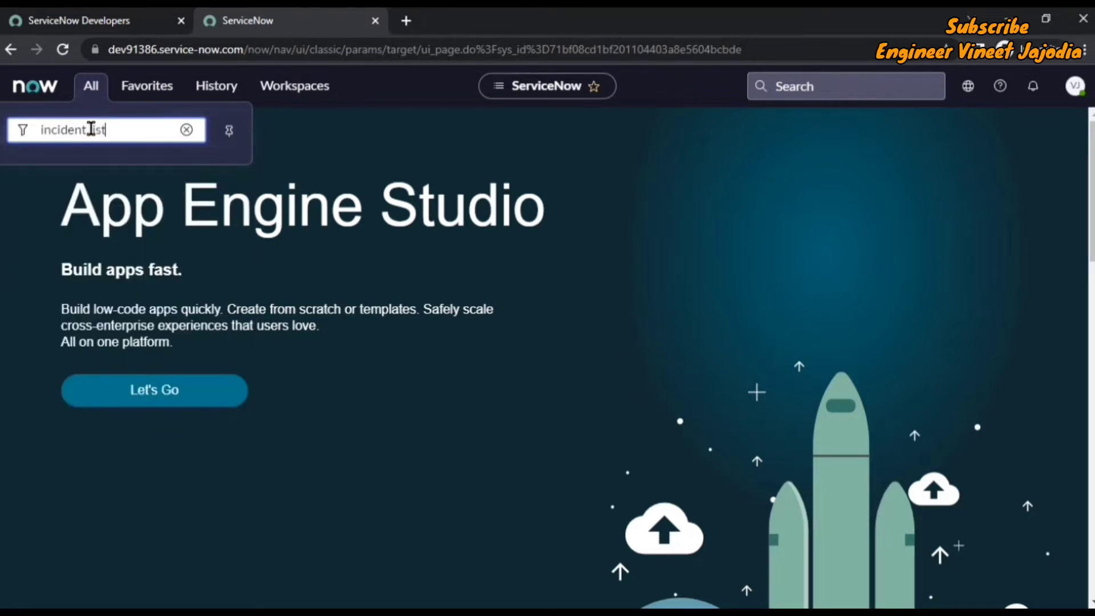
{"action": "key", "text": "Return"}
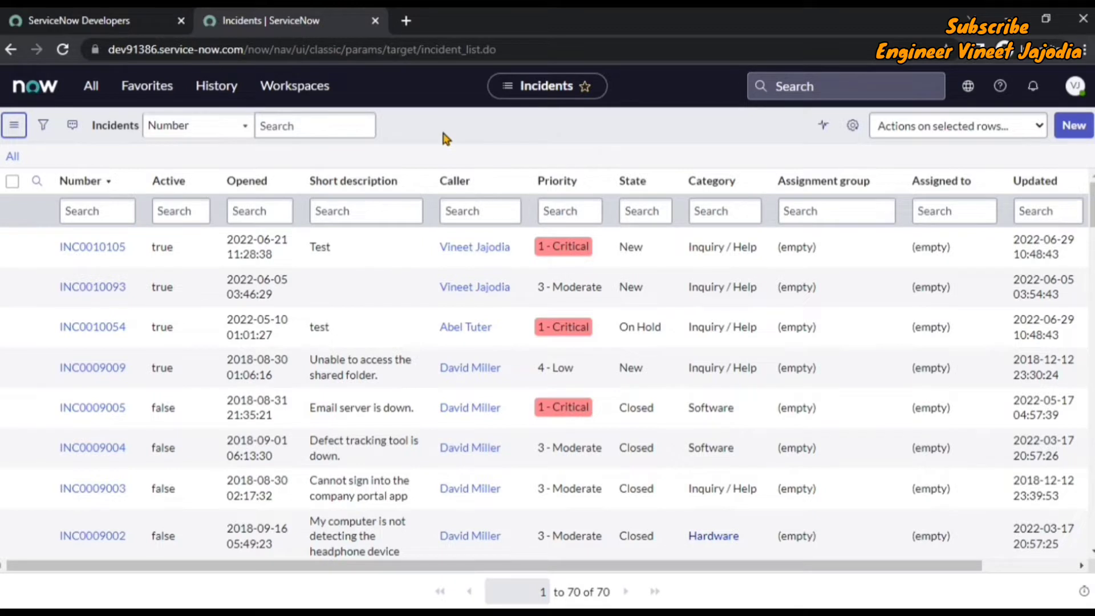
- Return to the home page and add the whole Self-Service application to the favorites
{"action": "left_click", "coordinate": [32, 92]}
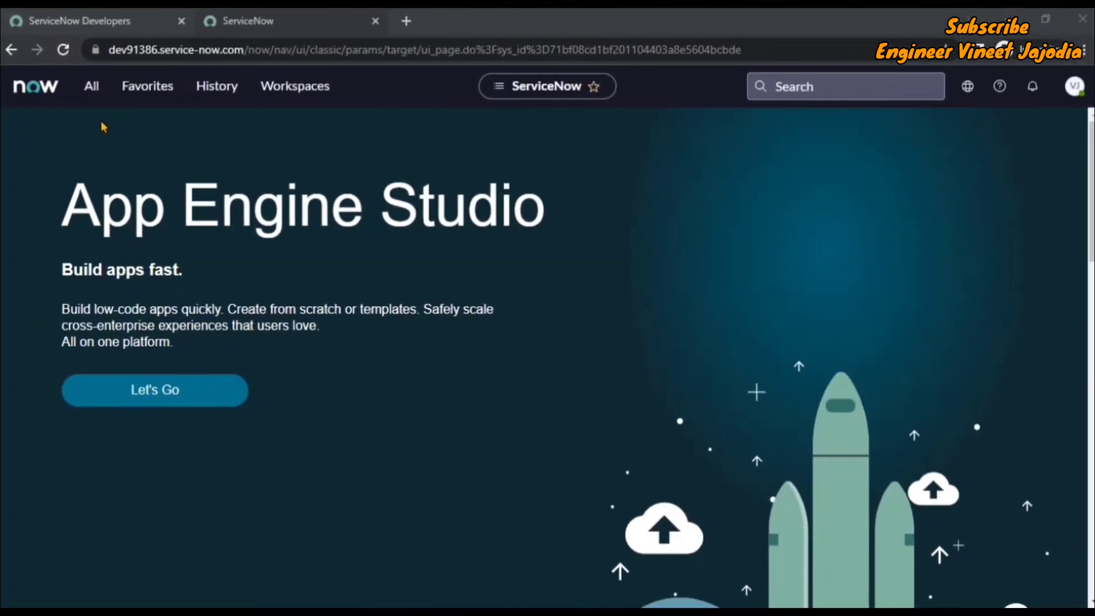
{"action": "left_click", "coordinate": [91, 86]}
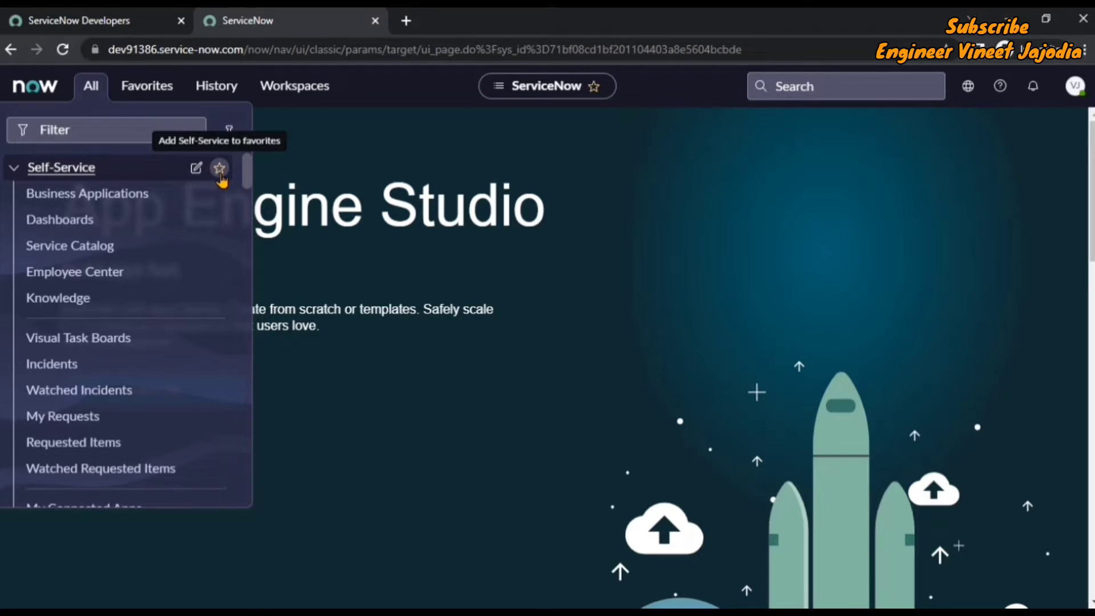
{"action": "left_click", "coordinate": [219, 170]}
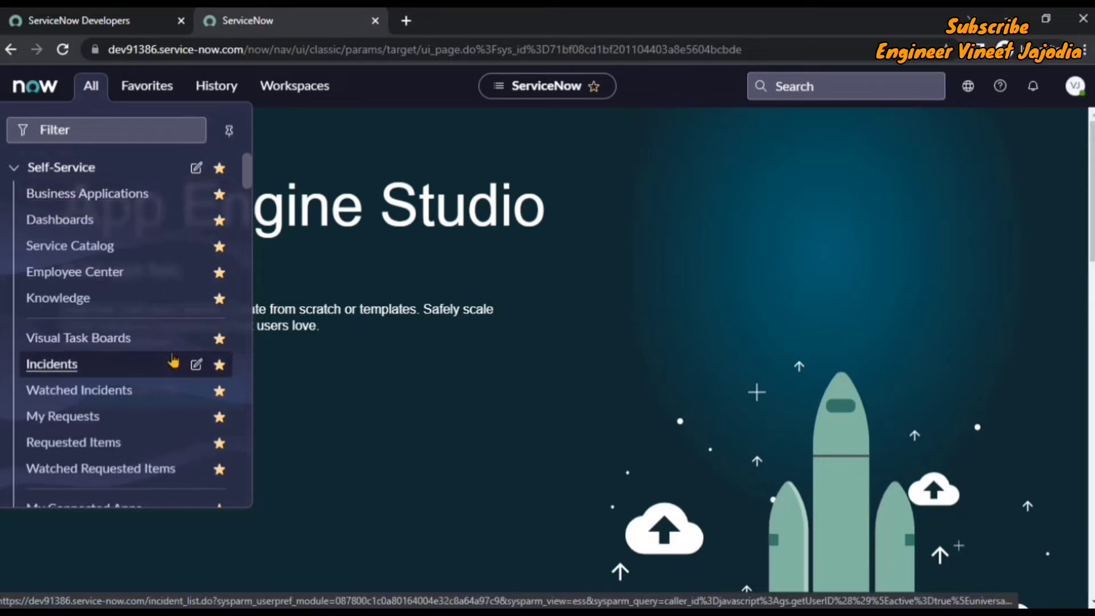
- Add the Create New module of the Incident application to the favorites
{"action": "left_click", "coordinate": [29, 170]}
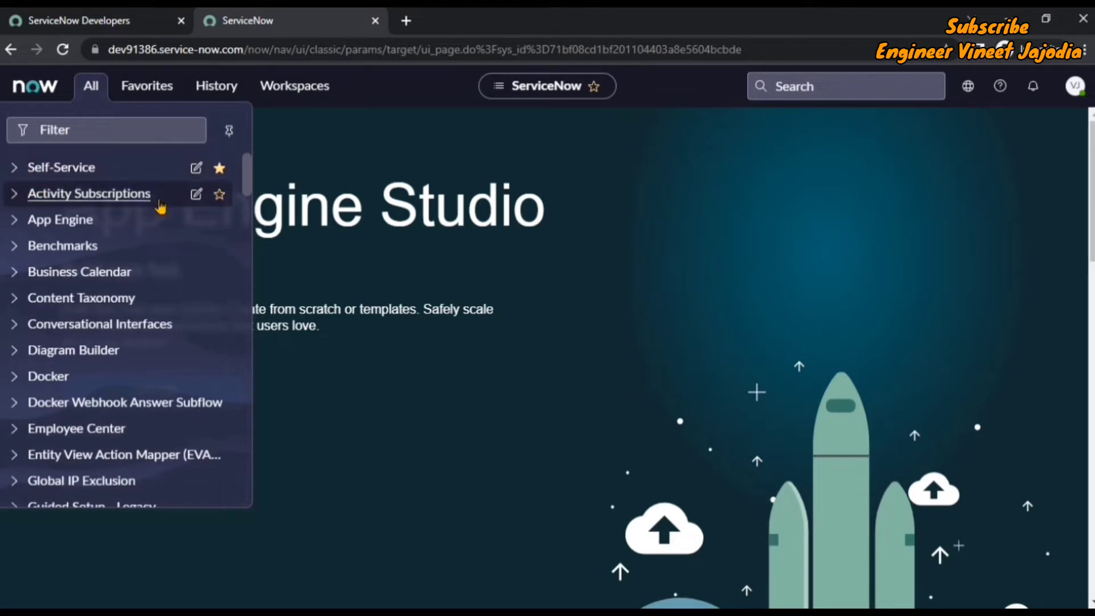
{"action": "scroll", "coordinate": [69, 243], "scroll_direction": "down", "scroll_amount": 10}
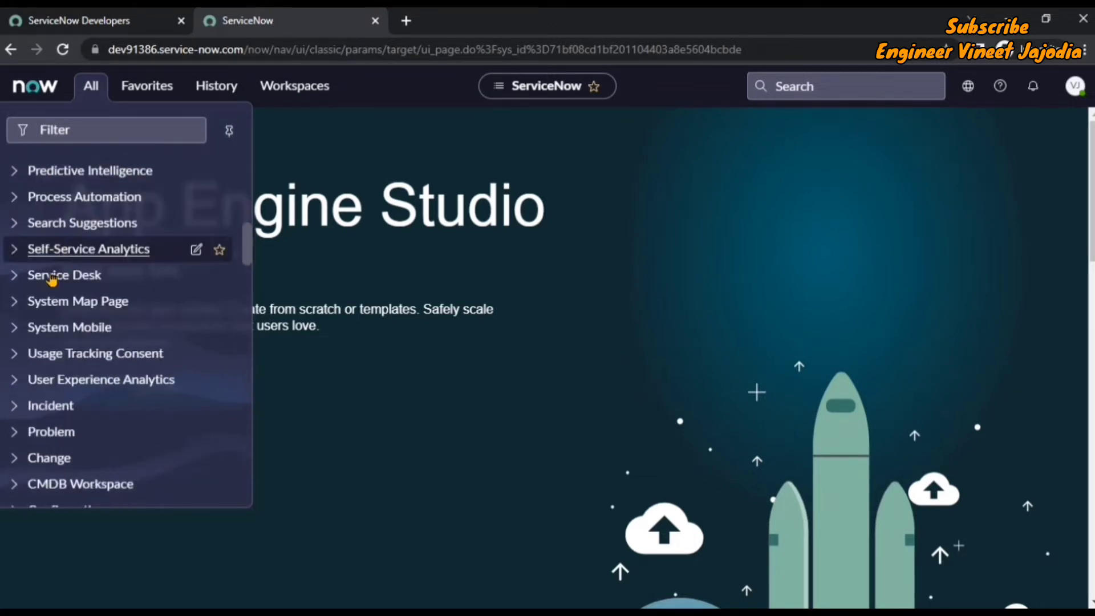
{"action": "scroll", "coordinate": [43, 430], "scroll_direction": "down", "scroll_amount": 3}
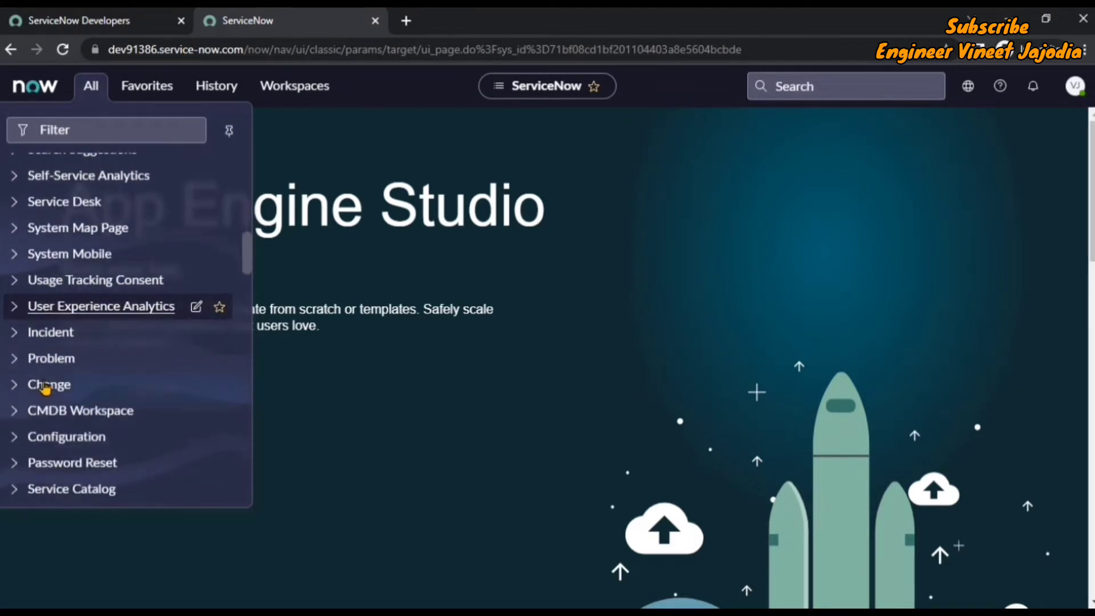
{"action": "left_click", "coordinate": [16, 333]}
{"action": "scroll", "coordinate": [91, 322], "scroll_direction": "down", "scroll_amount": 3}
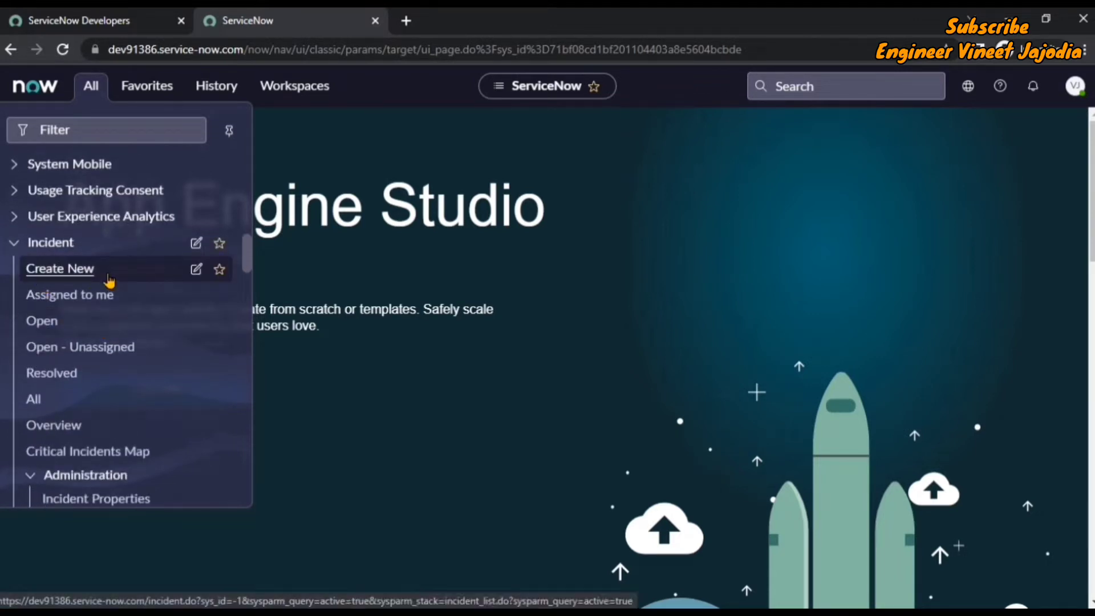
{"action": "left_click", "coordinate": [220, 271]}
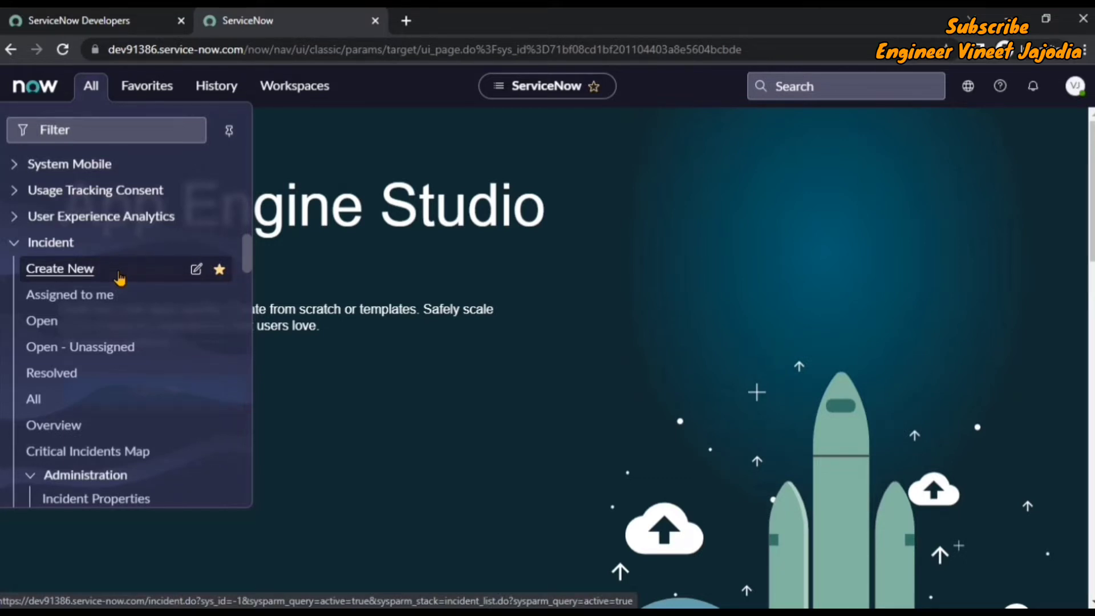
- Open the favorites for editing and move Incident - Create New directly above Self-Service
{"action": "left_click", "coordinate": [146, 101]}
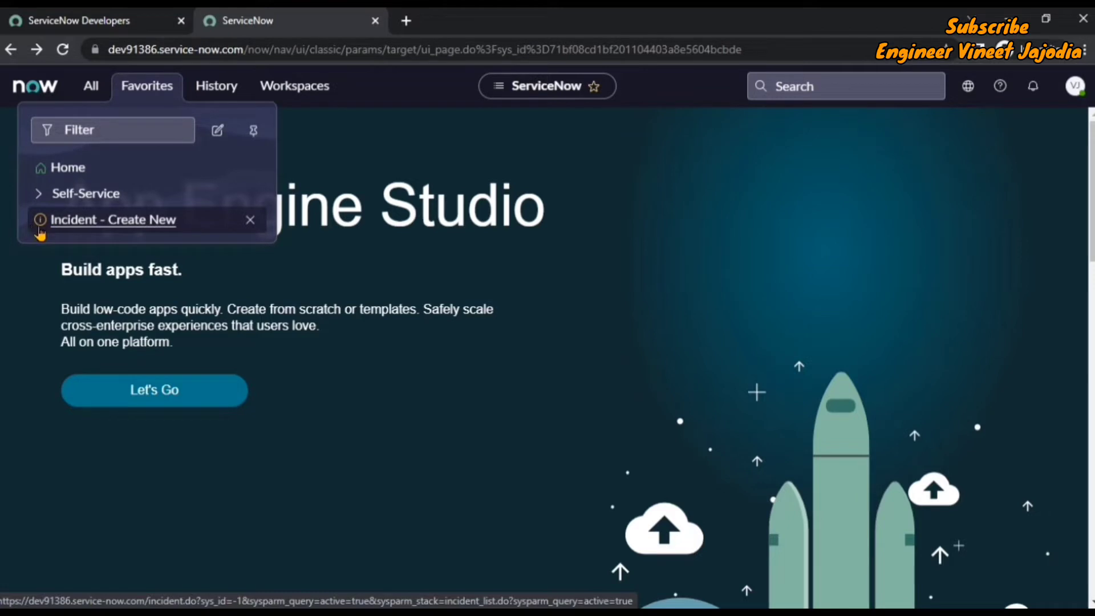
{"action": "left_click", "coordinate": [217, 133]}
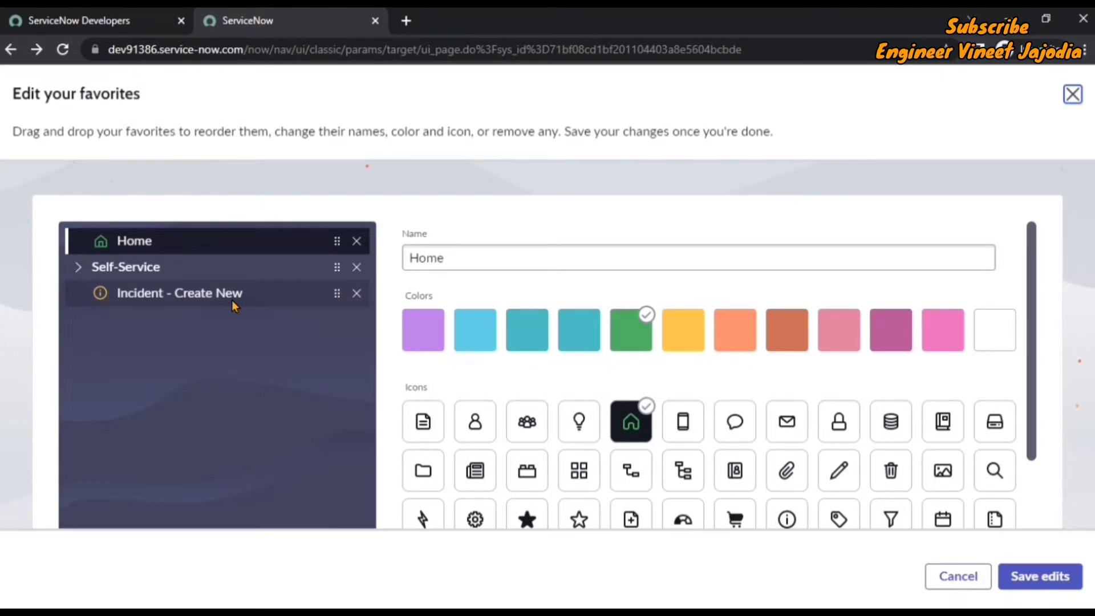
{"action": "left_click_drag", "start_coordinate": [276, 300], "coordinate": [276, 266]}
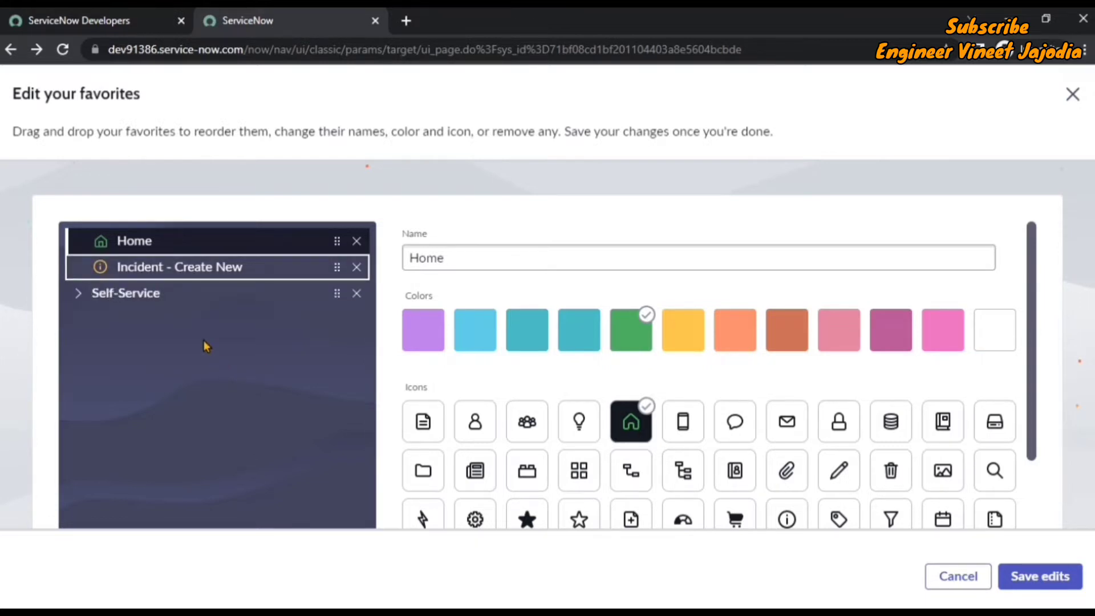
- Rename the Incident - Create New favorite to "Create New Incident"
{"action": "left_click", "coordinate": [194, 271]}
{"action": "left_click", "coordinate": [568, 251]}
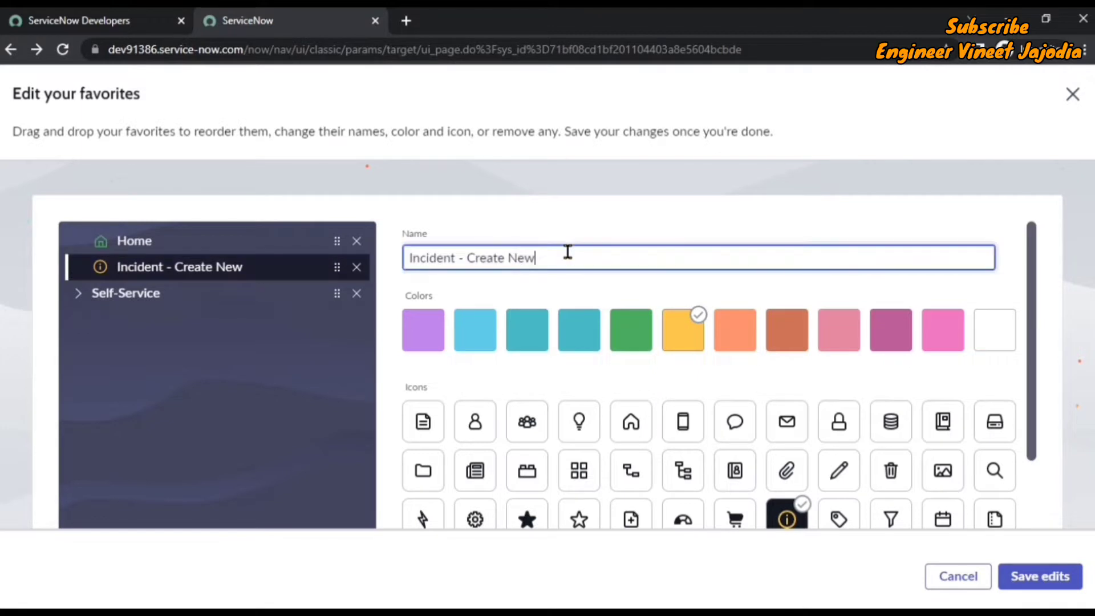
{"action": "key", "text": "ctrl+a"}
{"action": "key", "text": "BackSpace"}
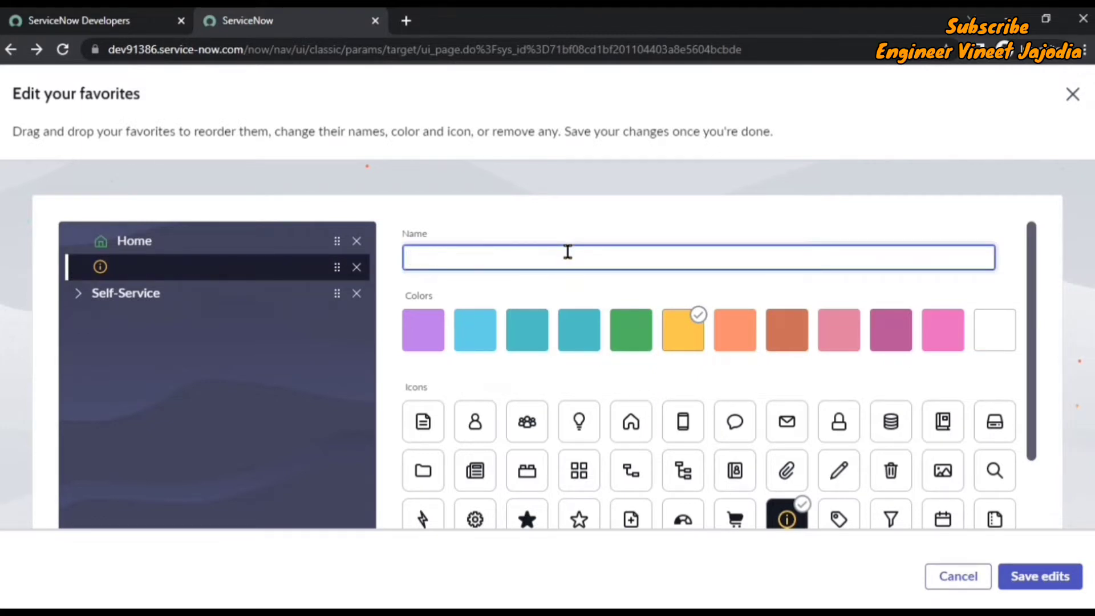
{"action": "type", "text": "Create "}
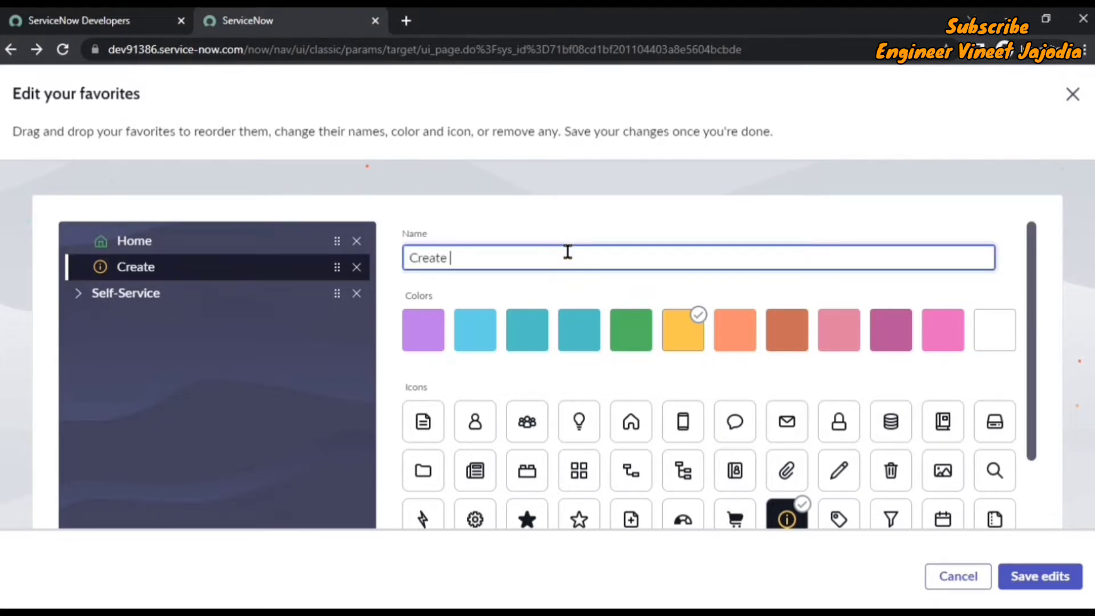
{"action": "type", "text": "New Incident"}
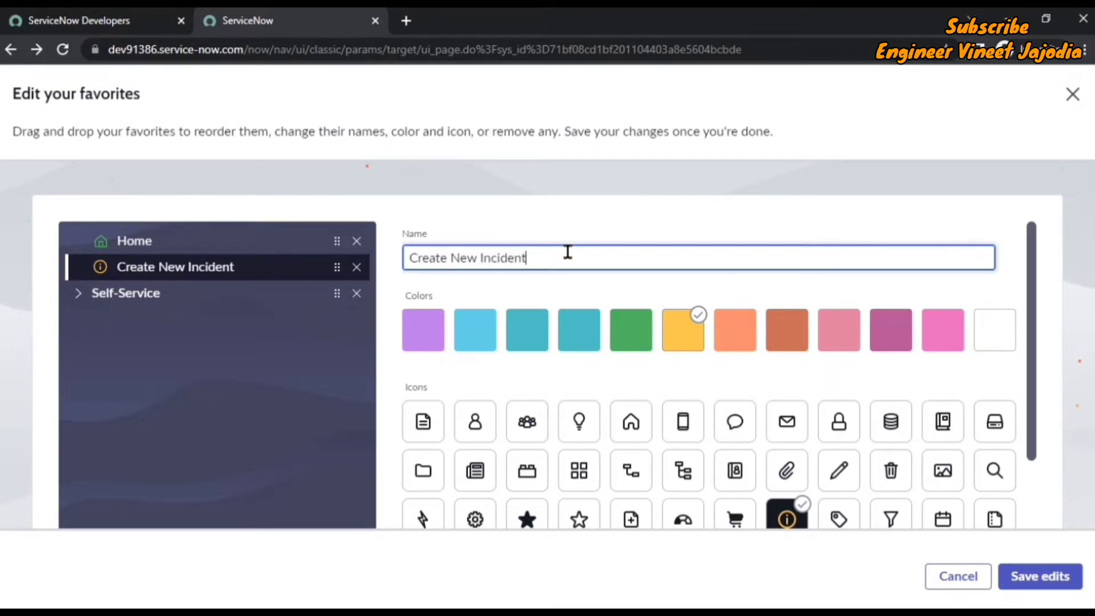
- Give the Create New Incident favorite a pencil icon in white and save the edits
{"action": "left_click", "coordinate": [838, 471]}
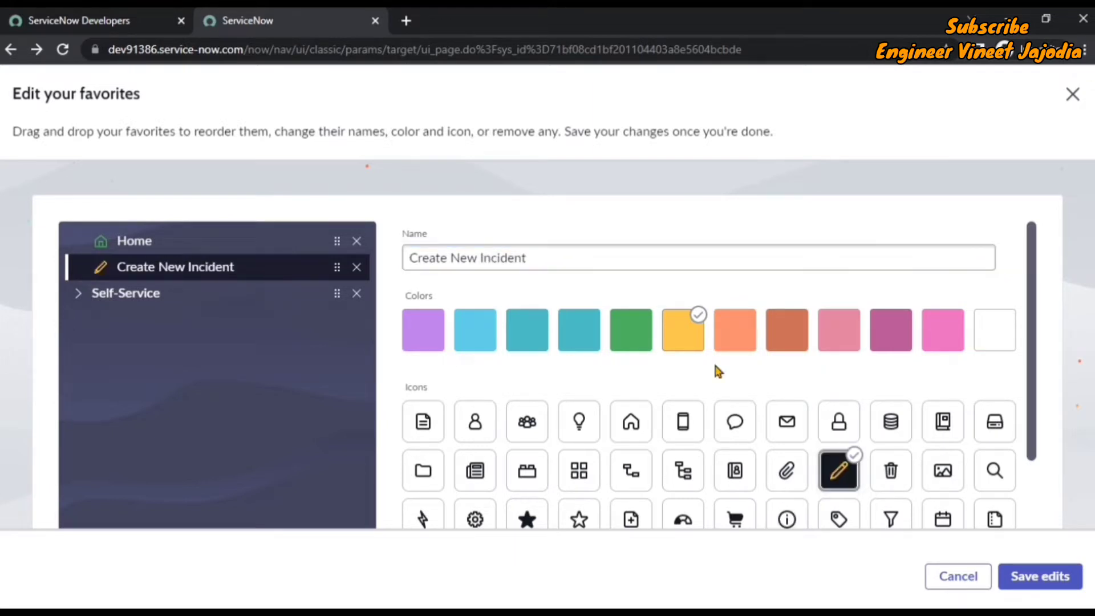
{"action": "left_click", "coordinate": [995, 339]}
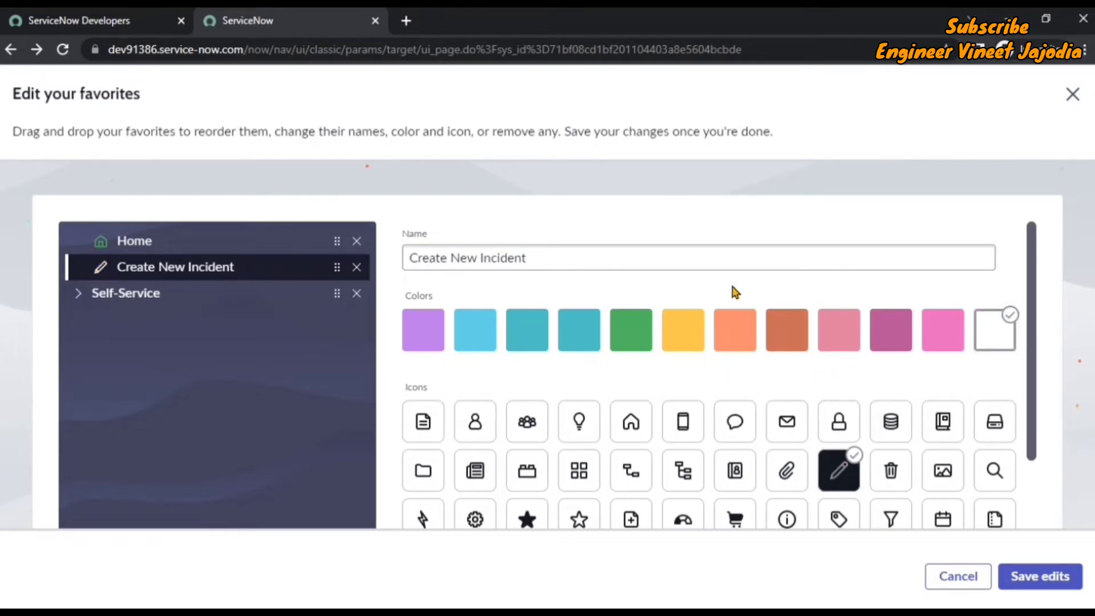
{"action": "left_click", "coordinate": [1046, 579]}
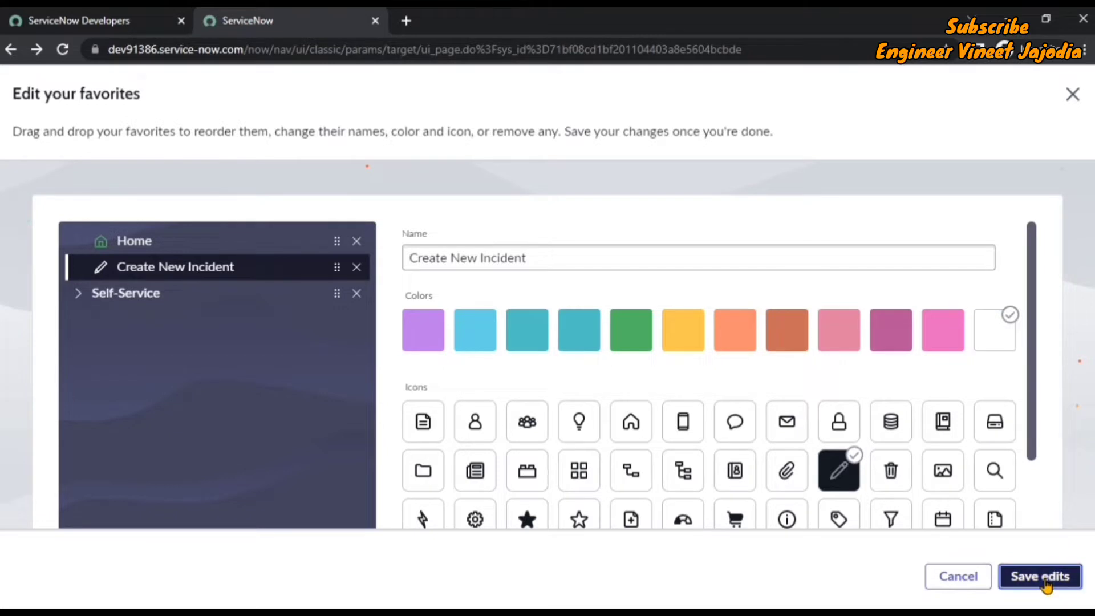
{"action": "left_click", "coordinate": [754, 287]}
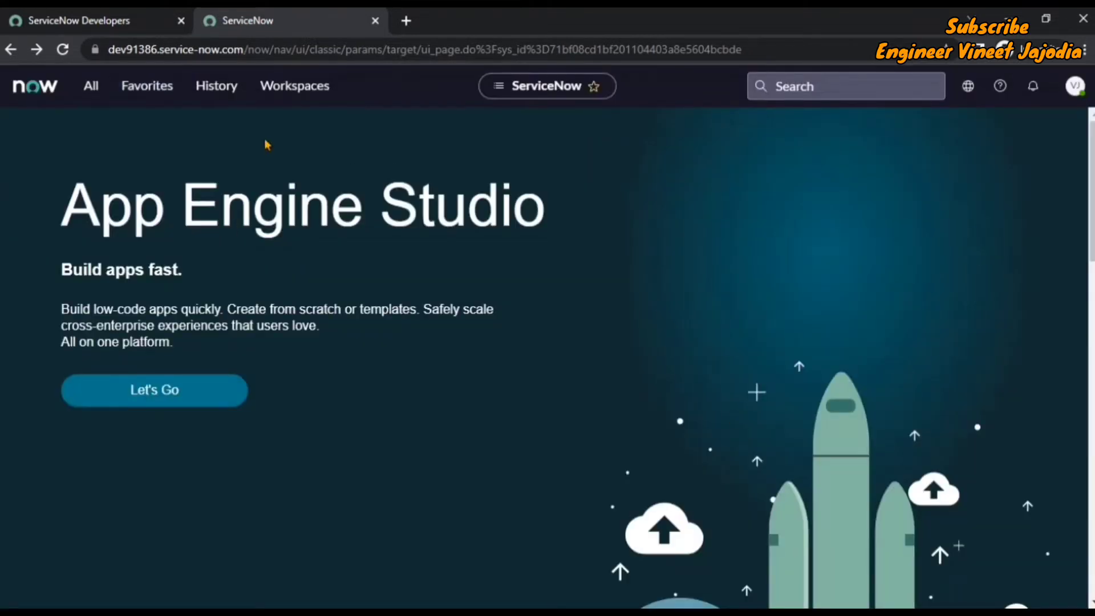
- Reopen the favorites for editing and move Self-Service directly above Create New Incident
{"action": "left_click", "coordinate": [141, 100]}
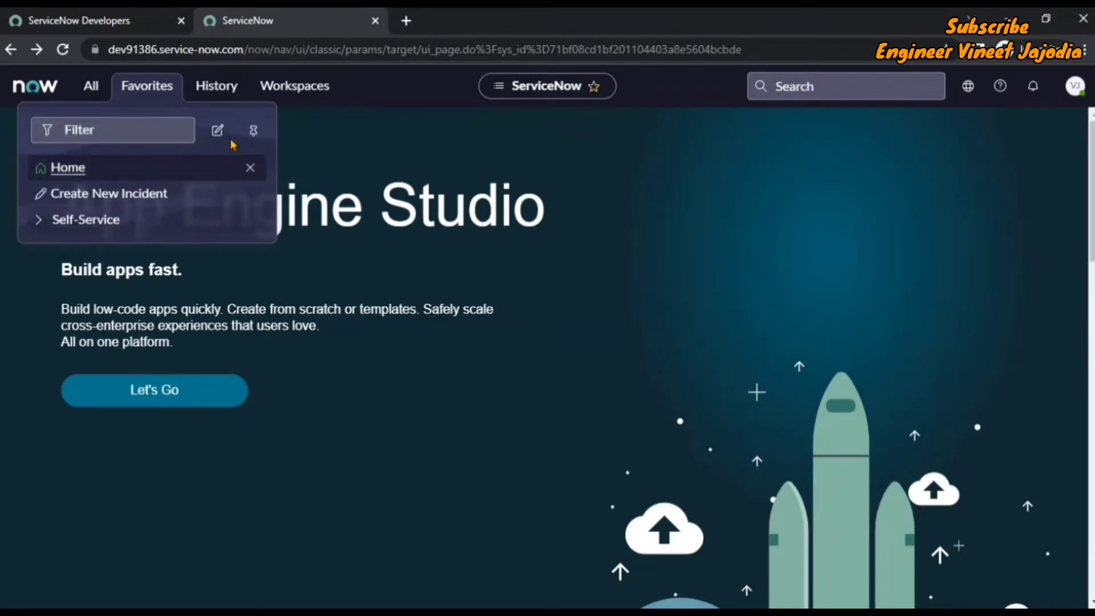
{"action": "left_click", "coordinate": [217, 130]}
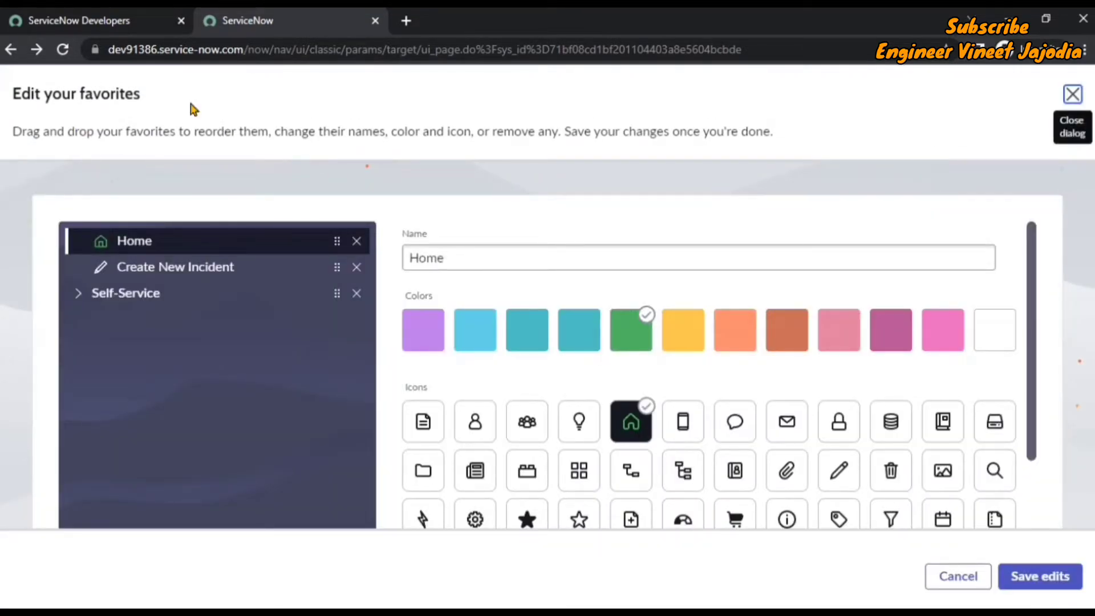
{"action": "left_click_drag", "start_coordinate": [198, 301], "coordinate": [195, 267]}
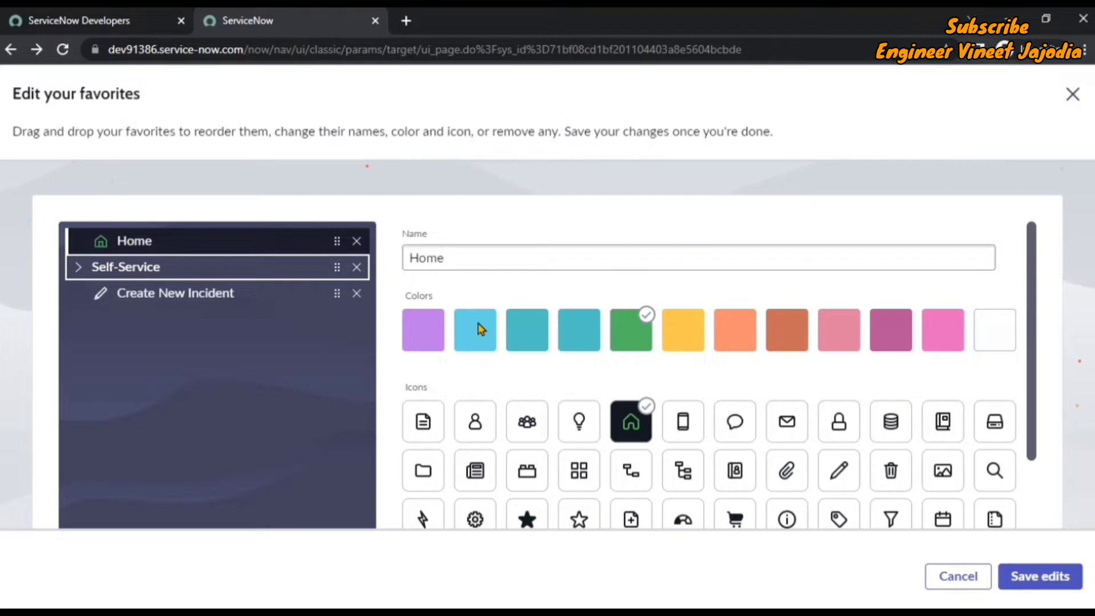
- Rename the Self-Service favorite to "ServiceNow: Self-Service" and set its color to yellow
{"action": "left_click", "coordinate": [185, 276]}
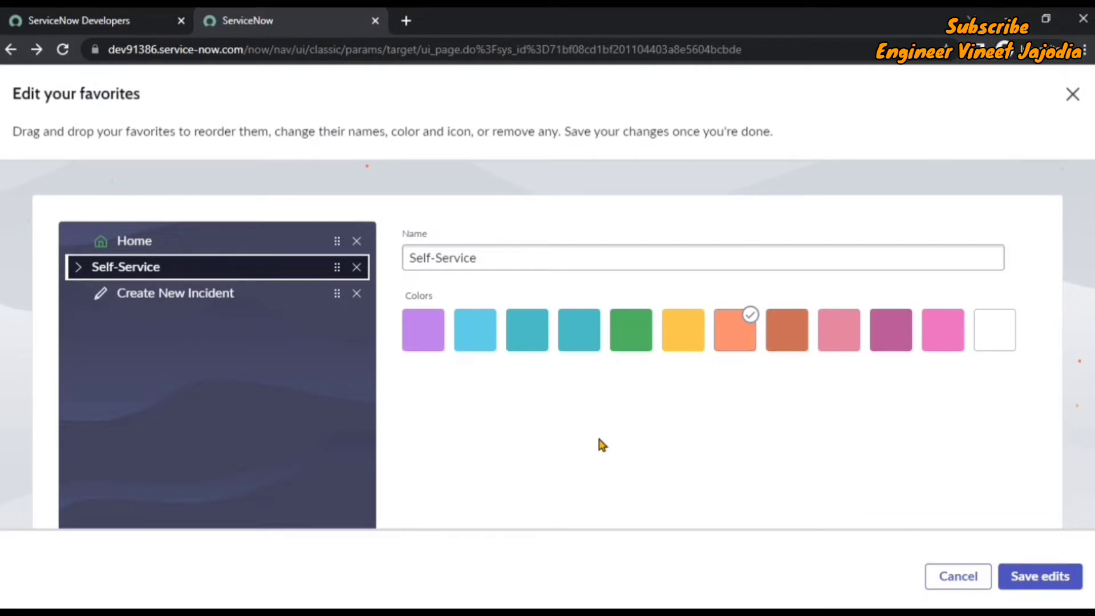
{"action": "left_click", "coordinate": [571, 256]}
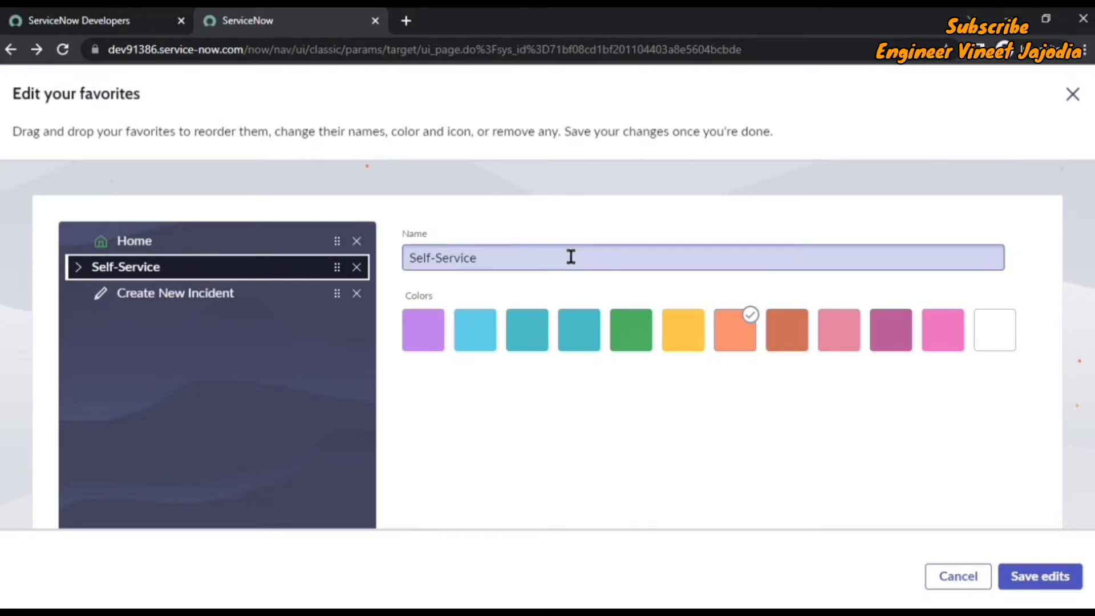
{"action": "left_click", "coordinate": [622, 251]}
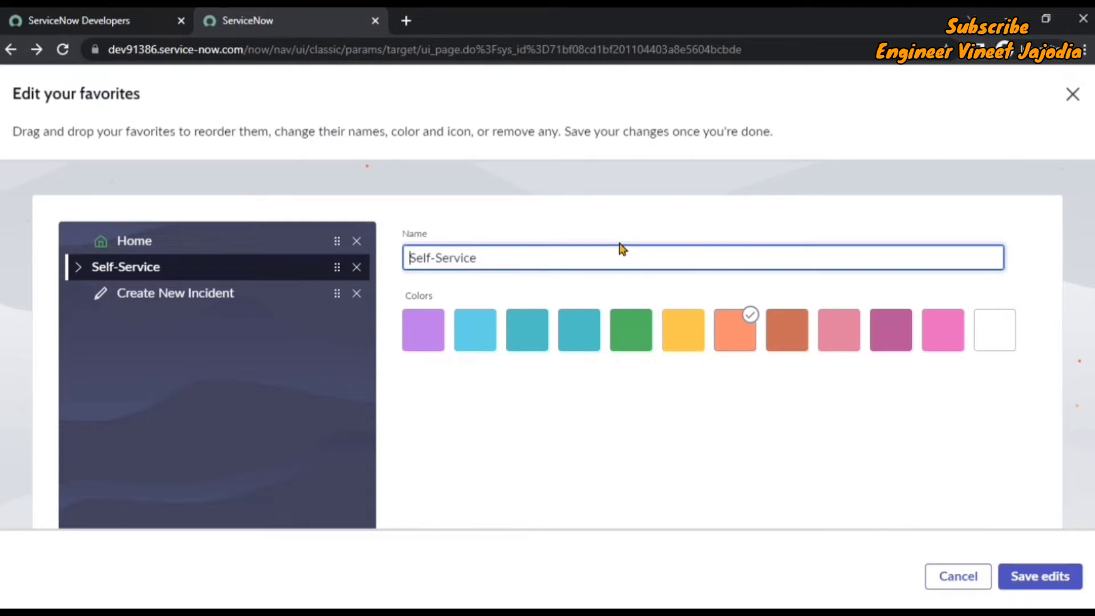
{"action": "type", "text": "Servi"}
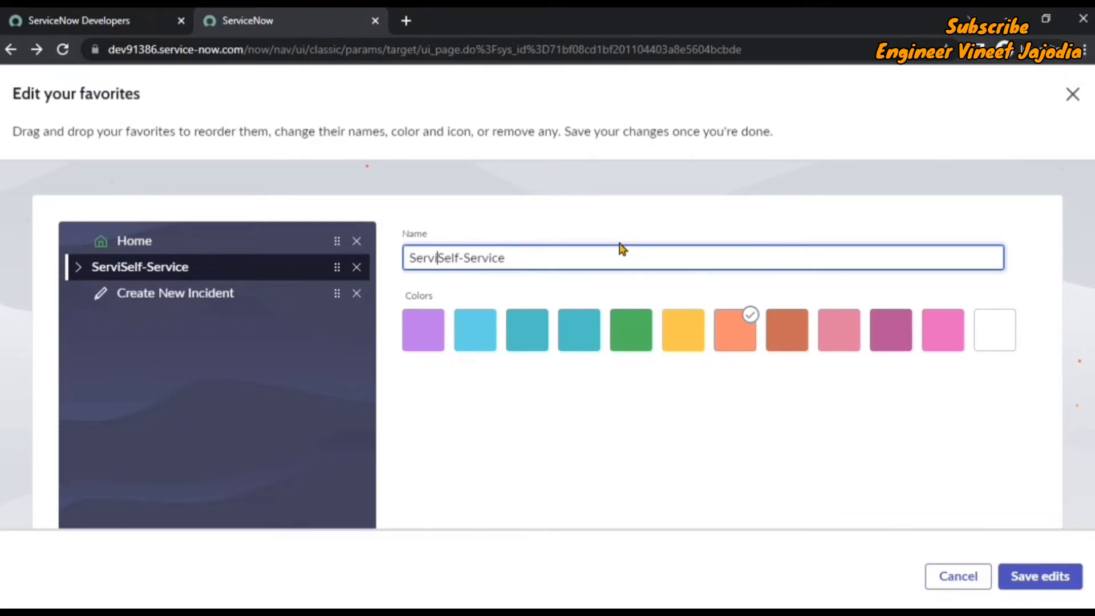
{"action": "type", "text": "ceNow -"}
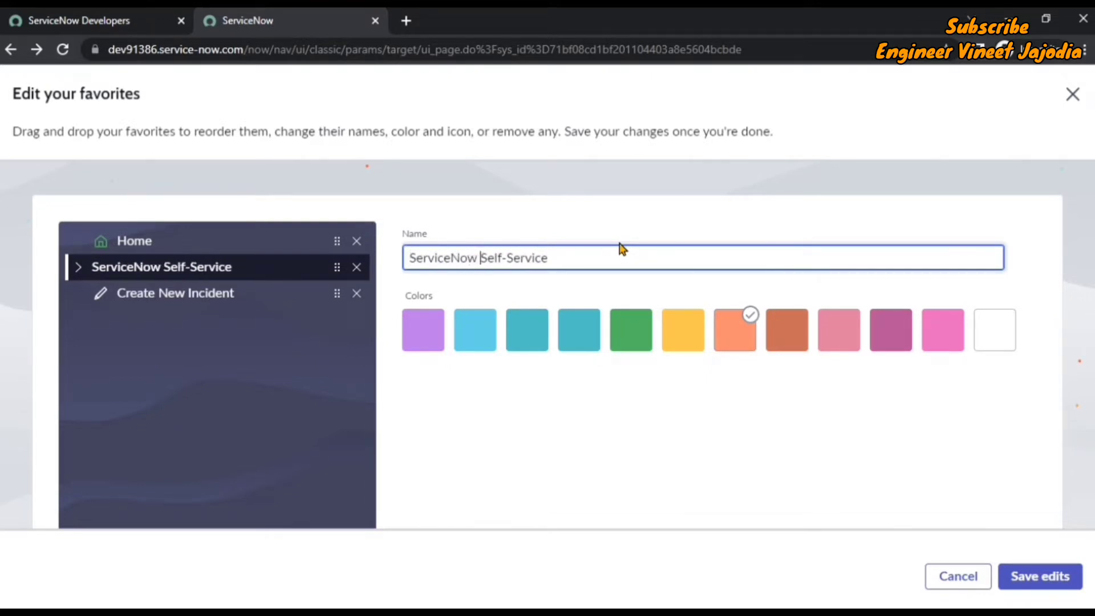
{"action": "key", "text": "BackSpace"}
{"action": "key", "text": "BackSpace"}
{"action": "key", "text": "BackSpace"}
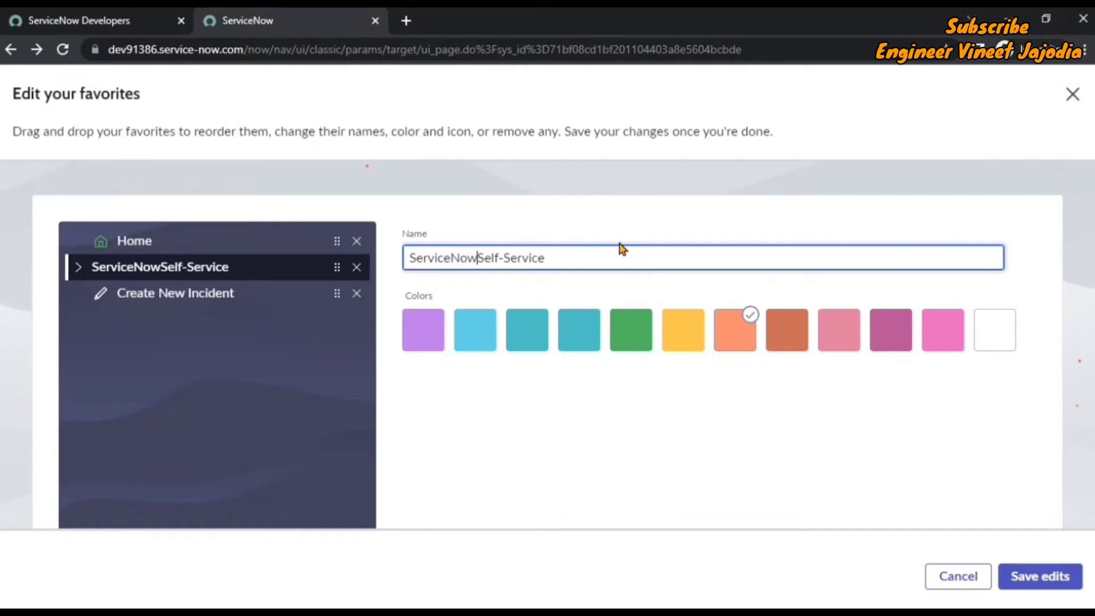
{"action": "type", "text": ":"}
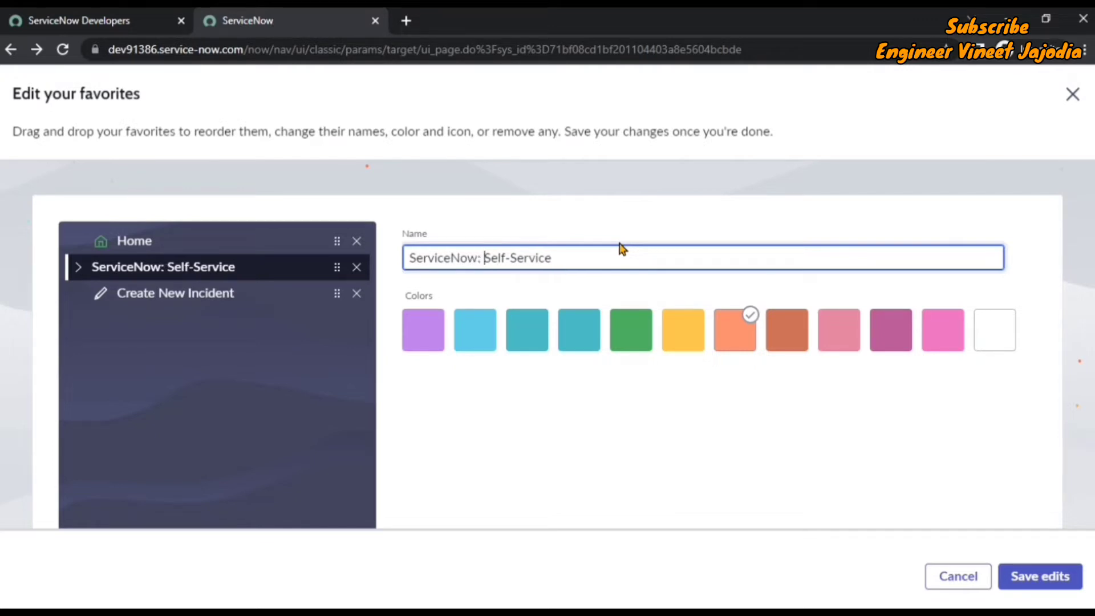
{"action": "left_click", "coordinate": [703, 349]}
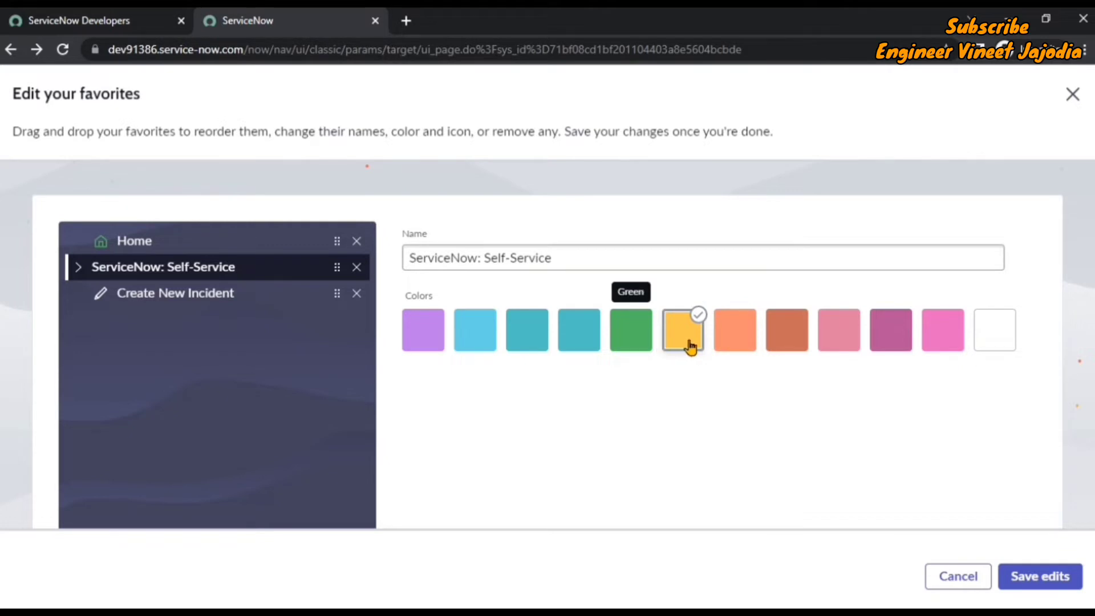
- Try orange, white and green as the color of the ServiceNow: Self-Service favorite
{"action": "left_click", "coordinate": [742, 347]}
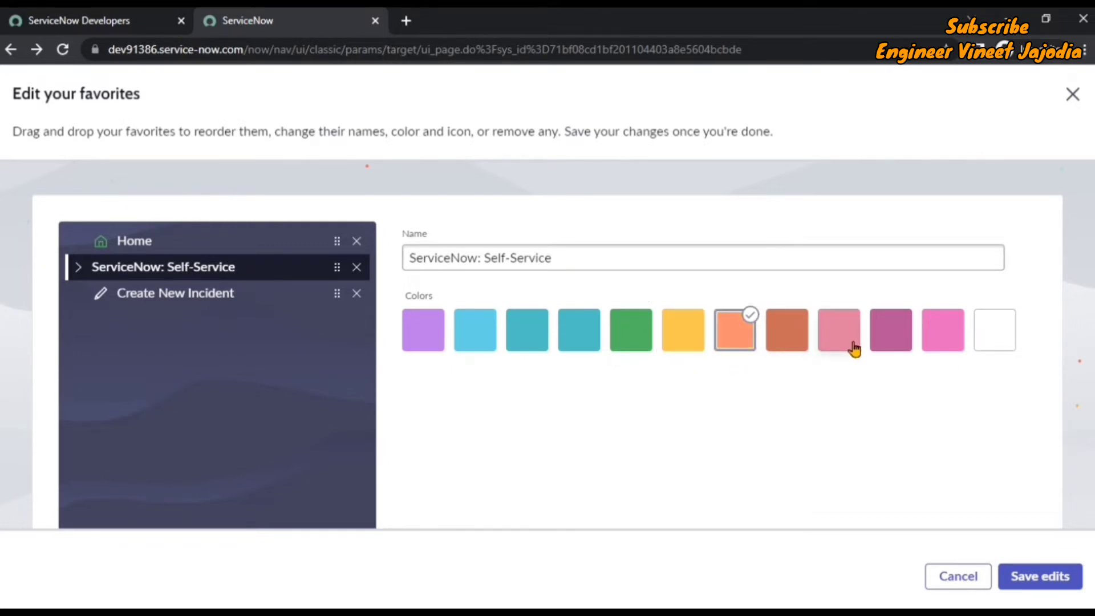
{"action": "left_click", "coordinate": [979, 351]}
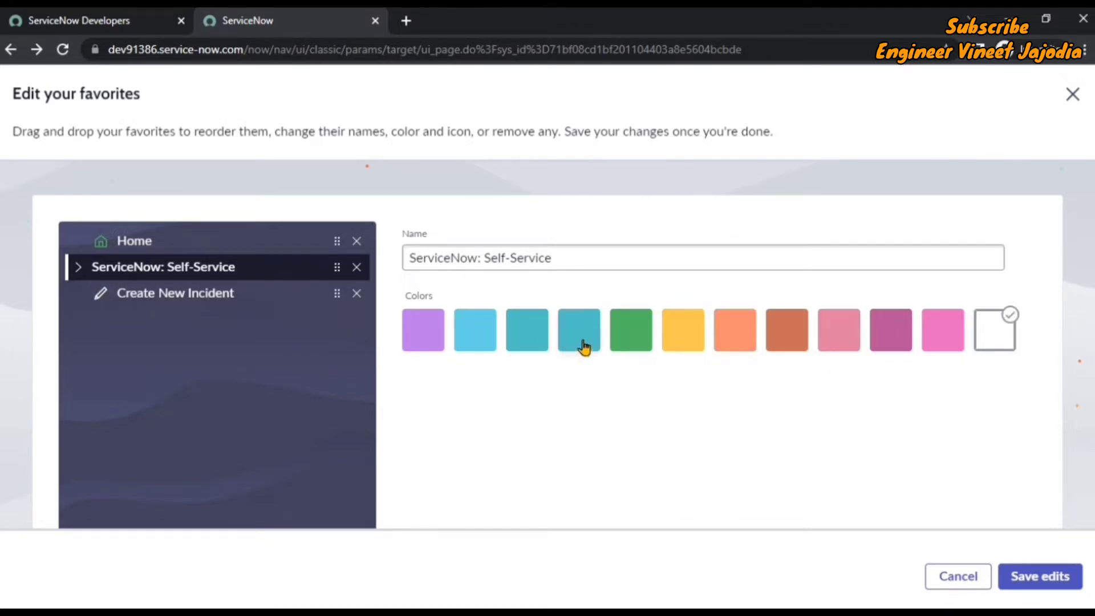
{"action": "left_click", "coordinate": [642, 350]}
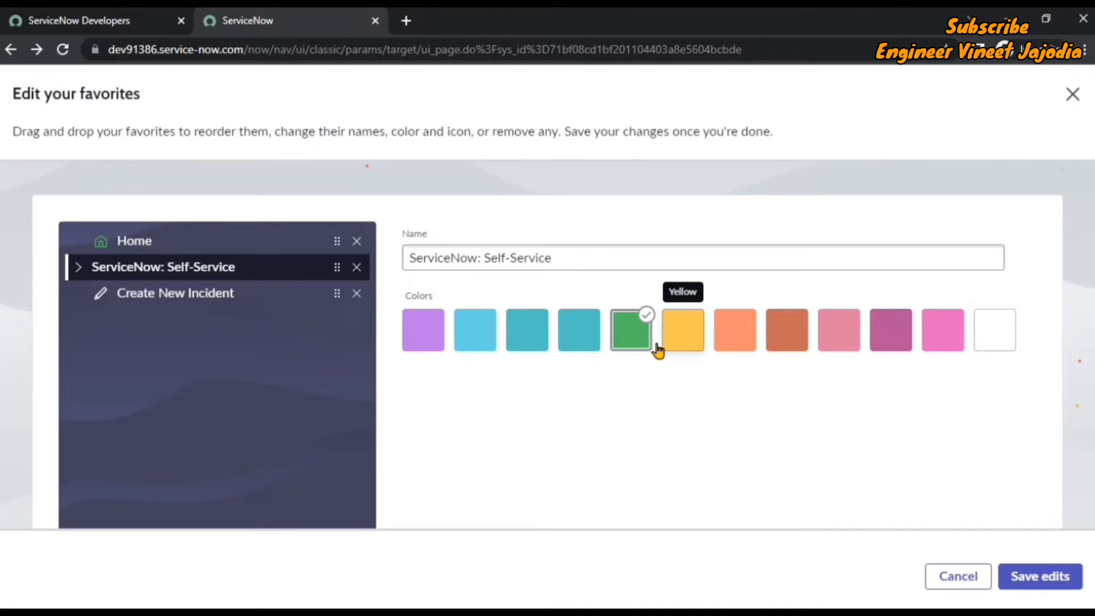
- Expand the ServiceNow: Self-Service favorite, try yellow and orange on its modules, settle on white, and save the edits
{"action": "left_click", "coordinate": [78, 268]}
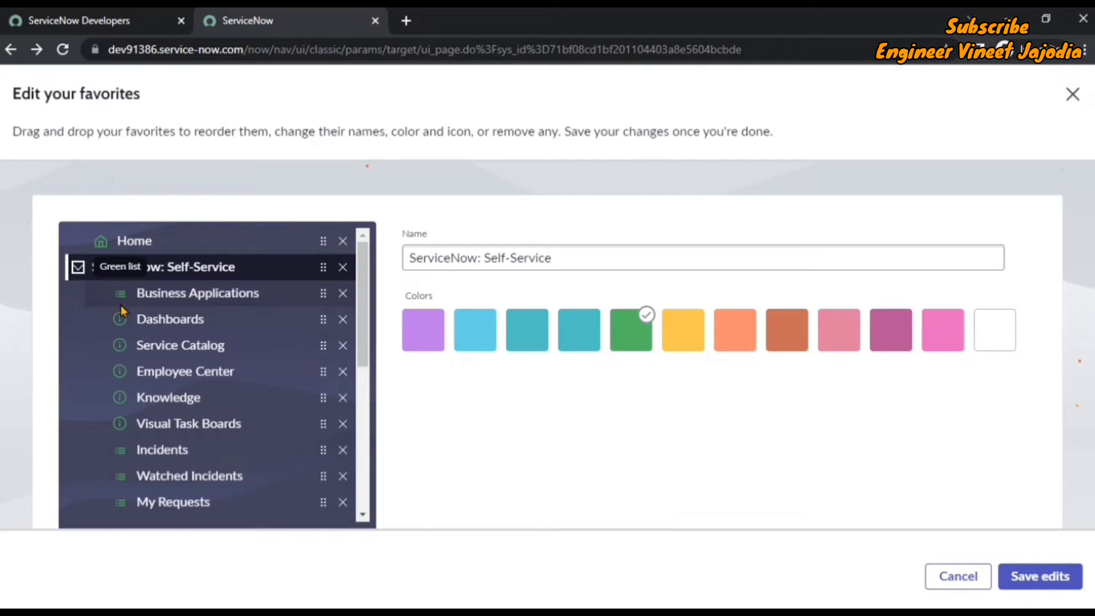
{"action": "left_click", "coordinate": [684, 335]}
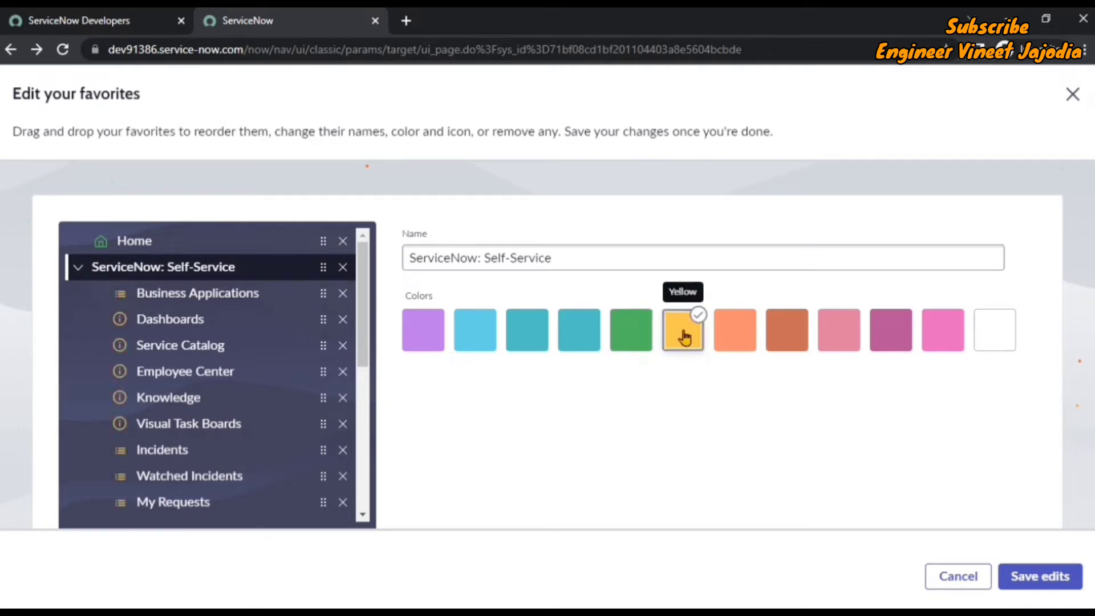
{"action": "scroll", "coordinate": [363, 319], "scroll_direction": "down", "scroll_amount": 1}
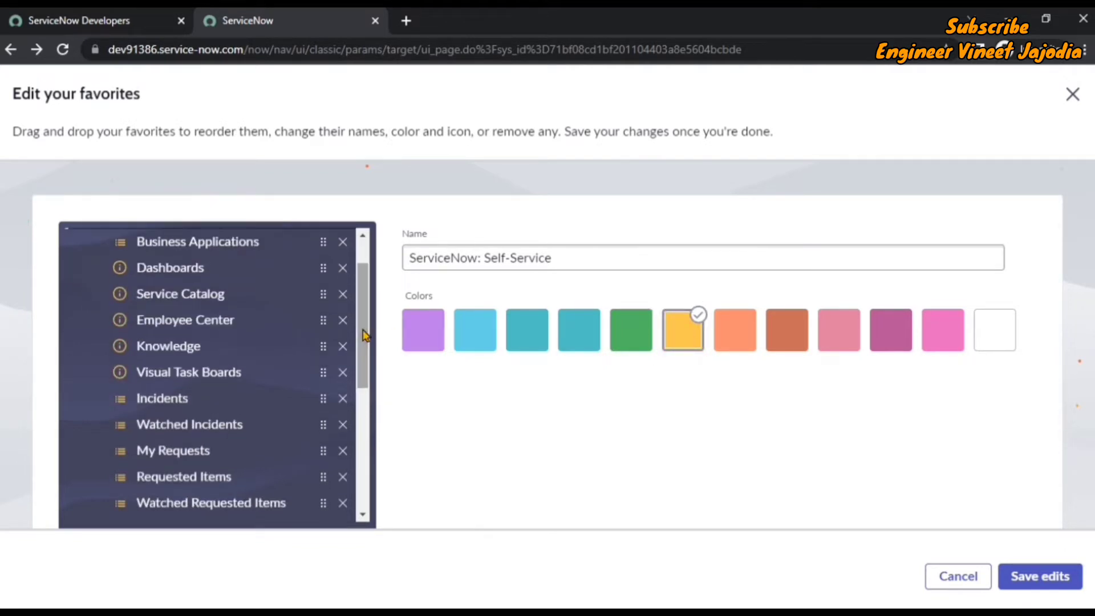
{"action": "left_click", "coordinate": [727, 334]}
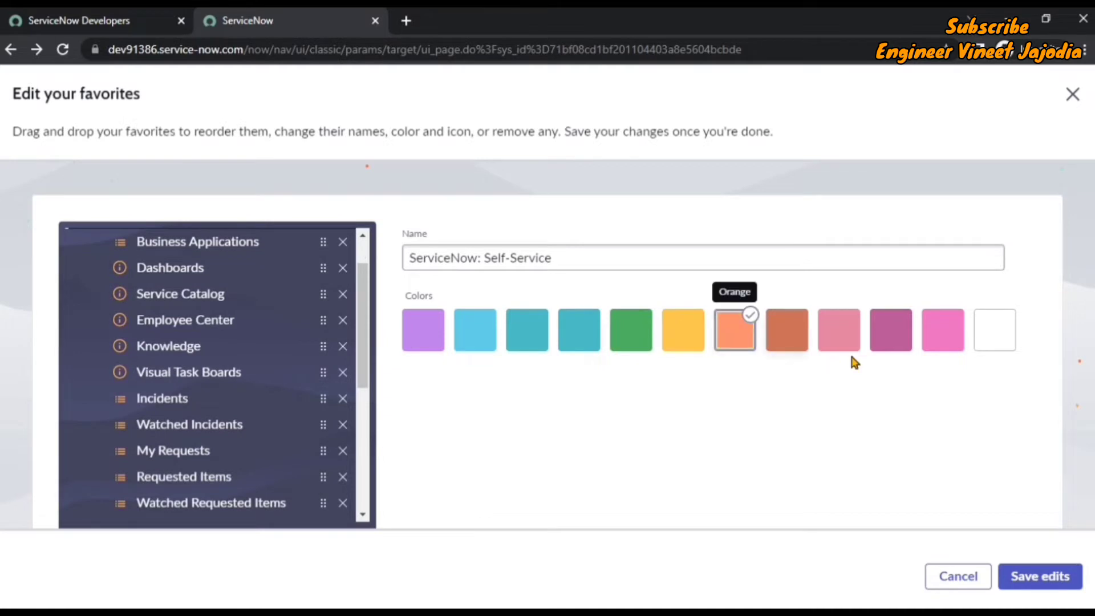
{"action": "left_click", "coordinate": [998, 347]}
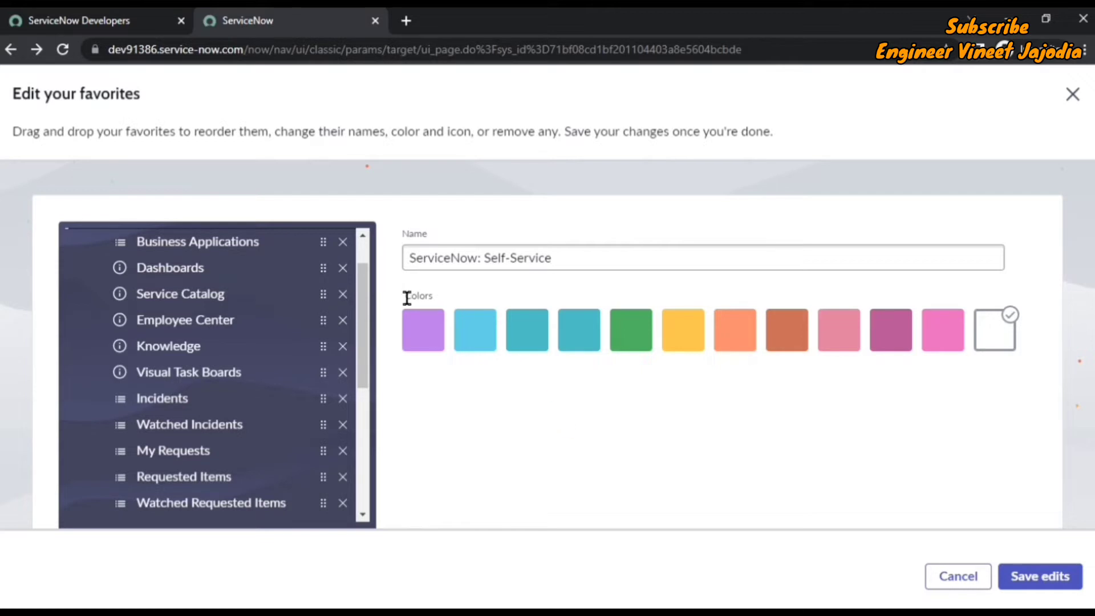
{"action": "left_click", "coordinate": [1025, 579]}
- Reopen the favorites from the home page and expand ServiceNow: Self-Service to examine its modules and icon colors
{"action": "left_click", "coordinate": [35, 86]}
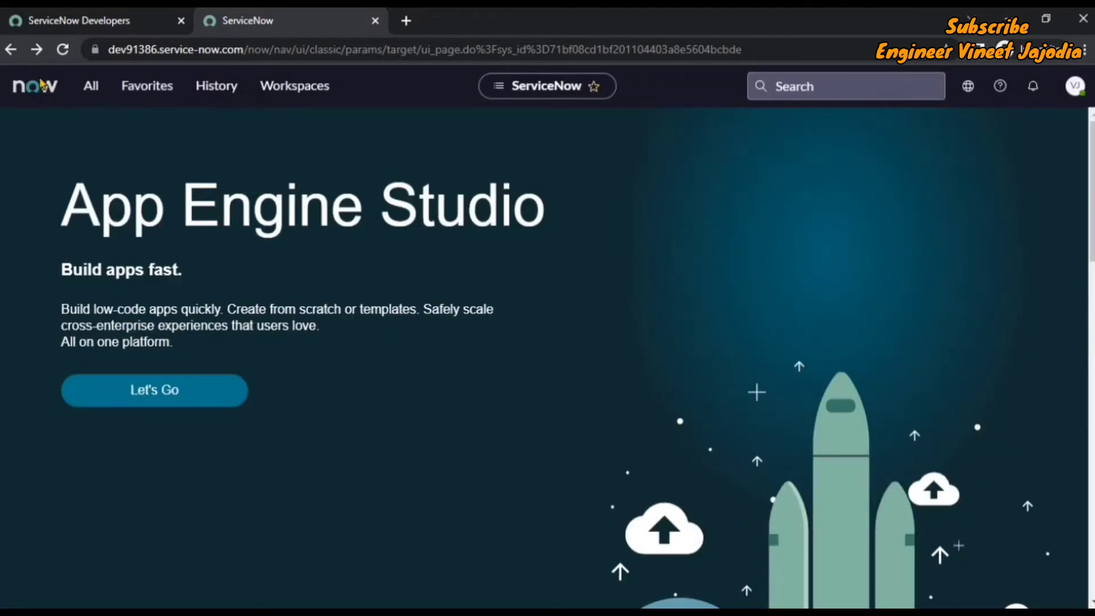
{"action": "left_click", "coordinate": [156, 97]}
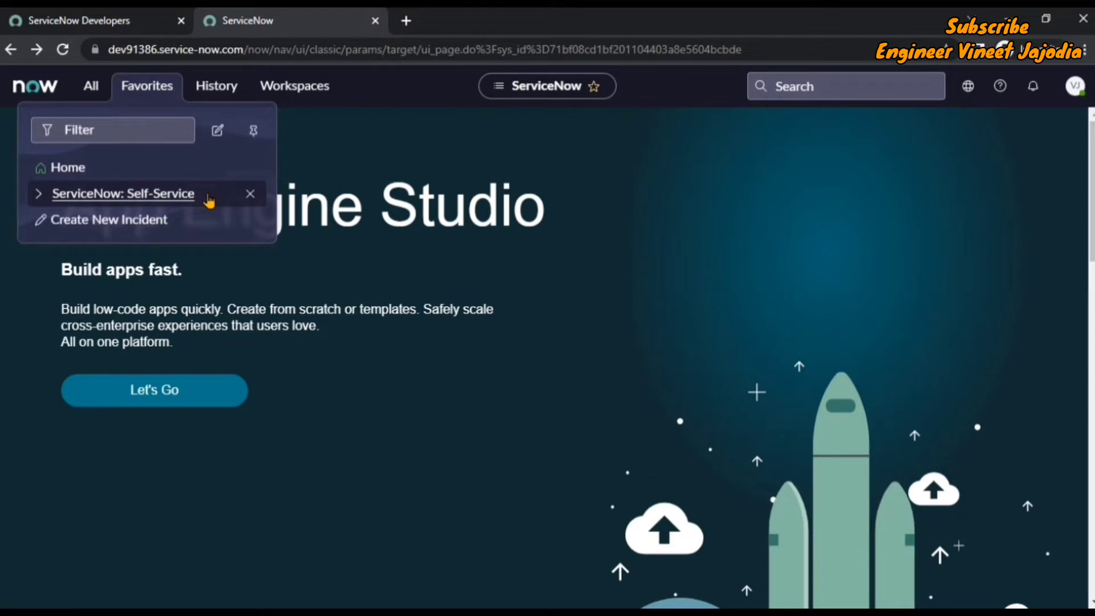
{"action": "left_click", "coordinate": [38, 195]}
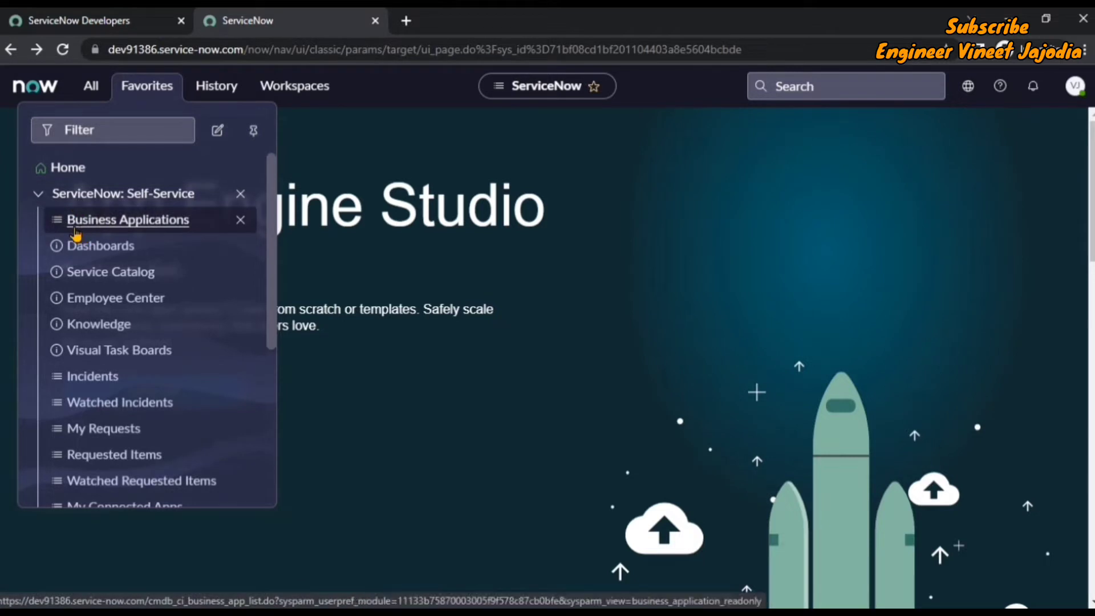
{"action": "scroll", "coordinate": [86, 277], "scroll_direction": "down", "scroll_amount": 3}
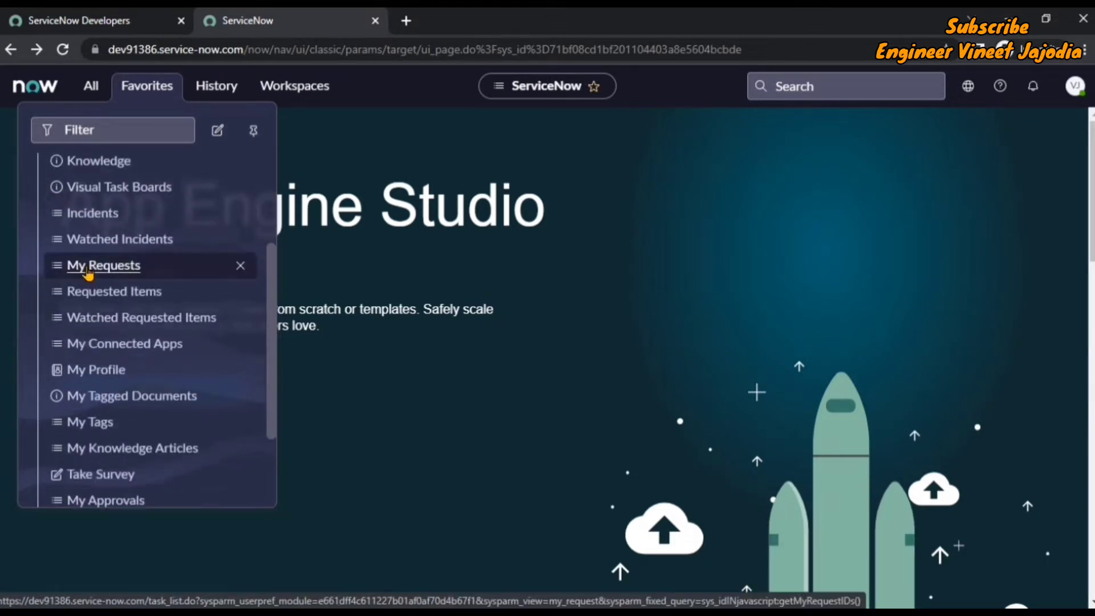
{"action": "scroll", "coordinate": [86, 276], "scroll_direction": "down", "scroll_amount": 3}
{"action": "scroll", "coordinate": [89, 275], "scroll_direction": "up", "scroll_amount": 5}
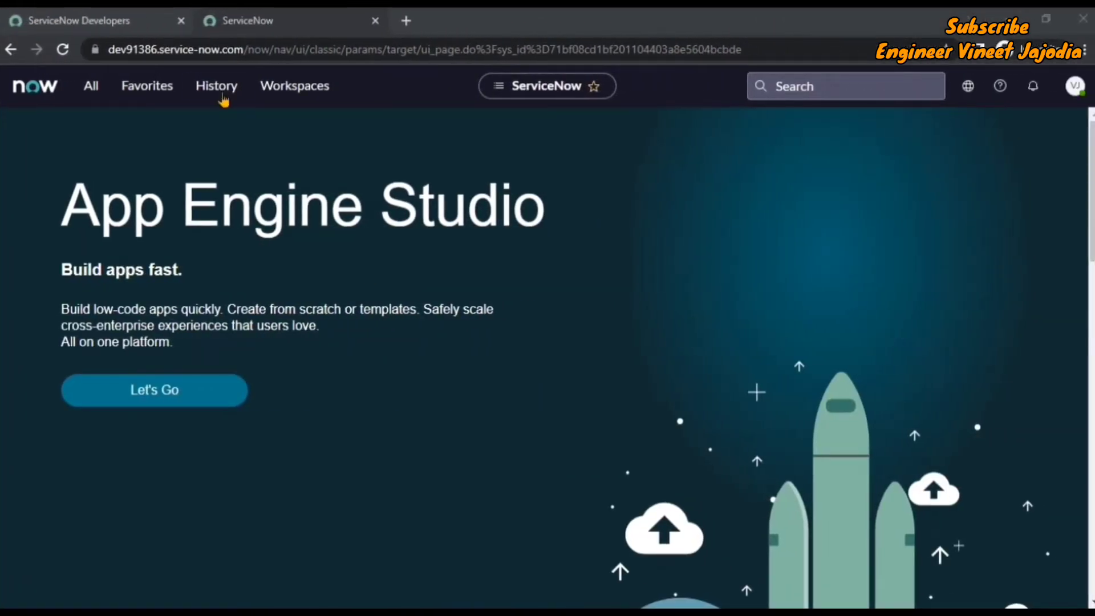
- Open the Incidents list from the navigation history
{"action": "left_click", "coordinate": [217, 86]}
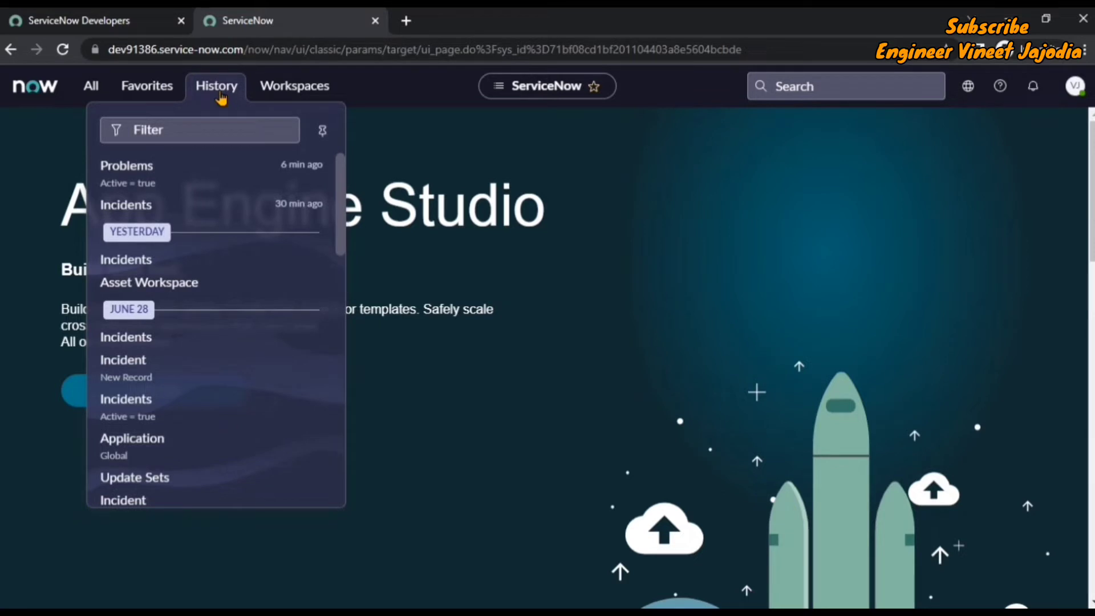
{"action": "left_click", "coordinate": [208, 213]}
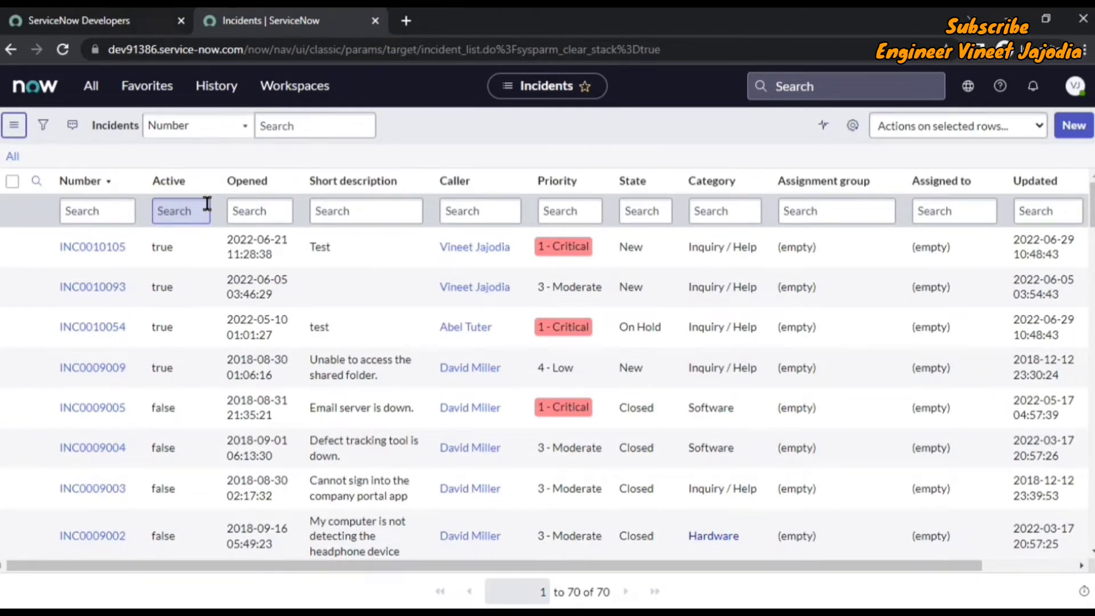
- Call up the incident list with "incident.list" in the application navigator filter and examine how the history records the visits
{"action": "left_click", "coordinate": [91, 87]}
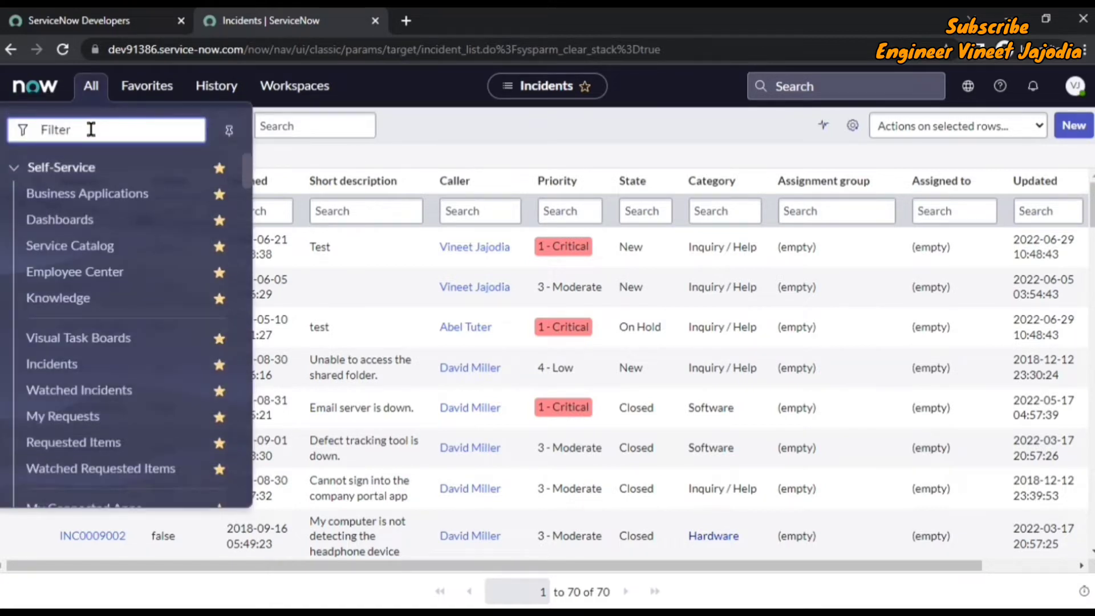
{"action": "type", "text": "inciden"}
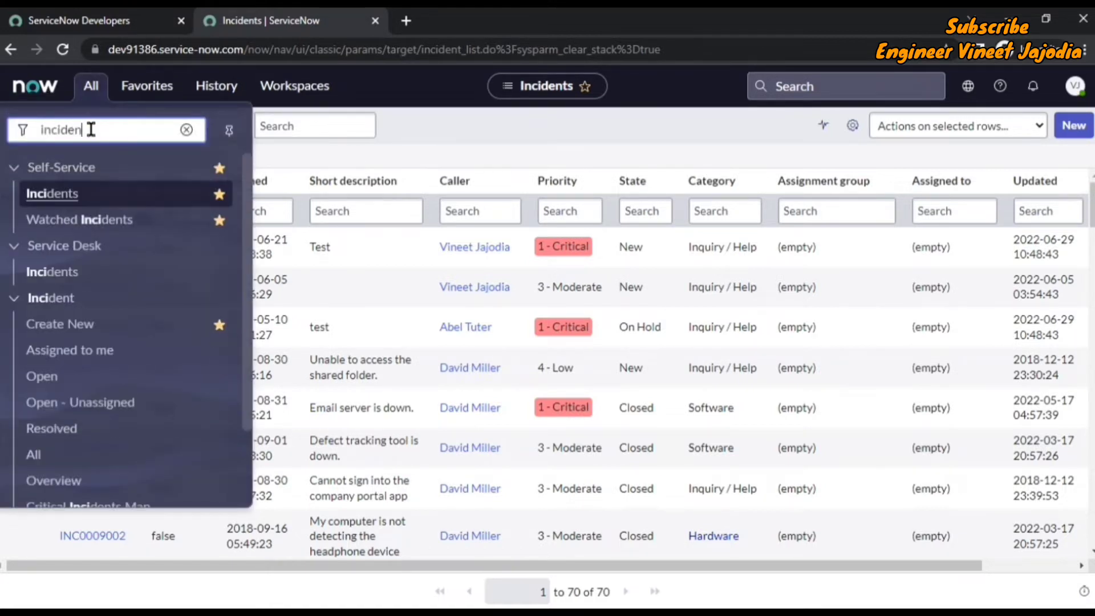
{"action": "type", "text": "t.li"}
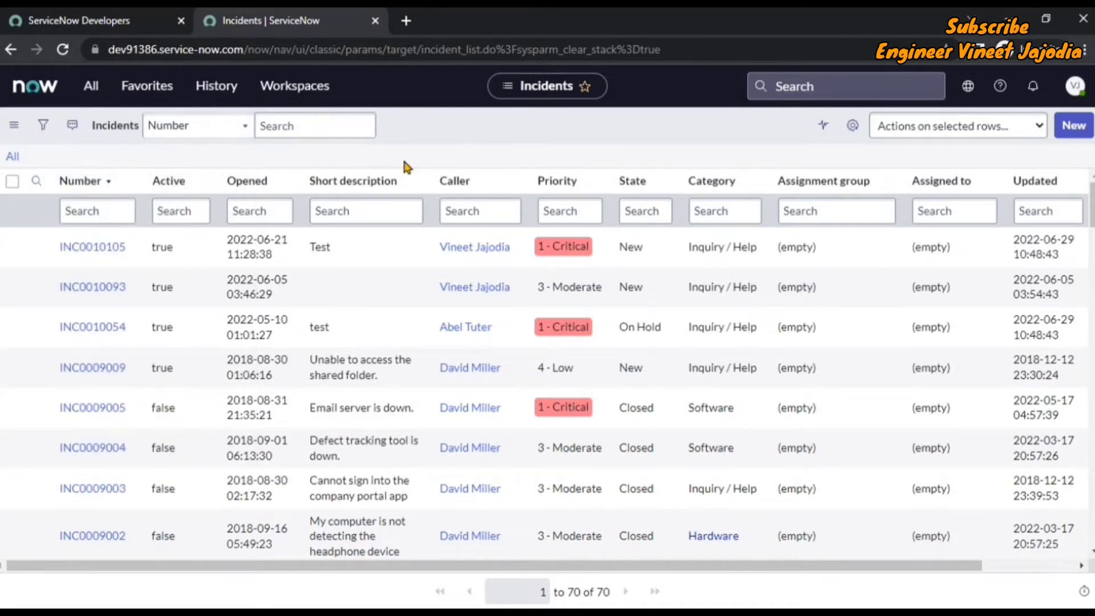
{"action": "left_click", "coordinate": [218, 96]}
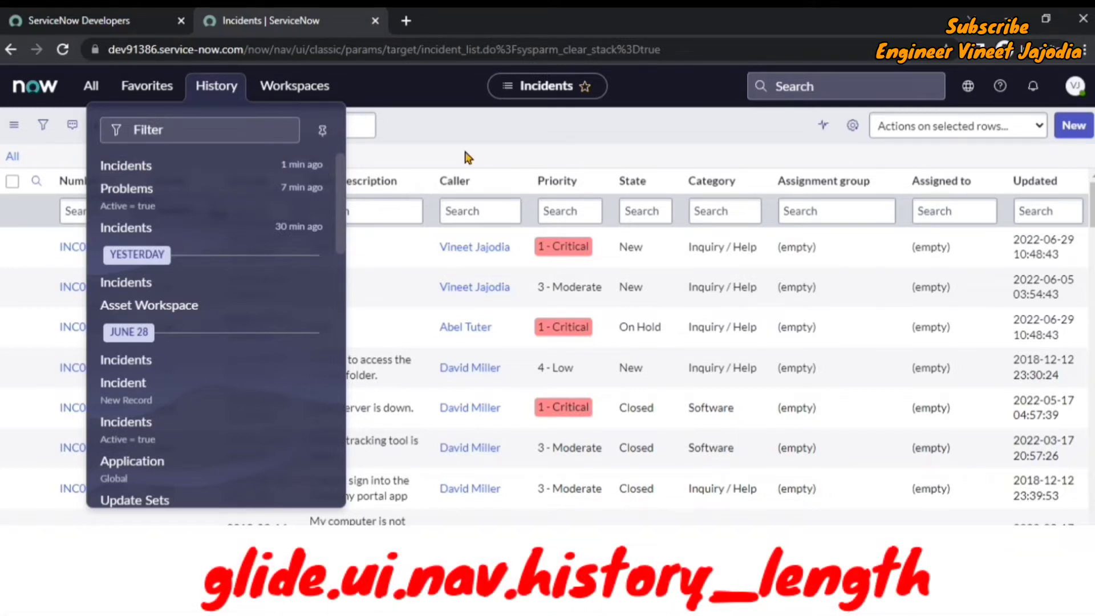
- Replace the navigator filter with "sys_properties.list" and open the System Properties list in its own browser tab
{"action": "left_click", "coordinate": [89, 88]}
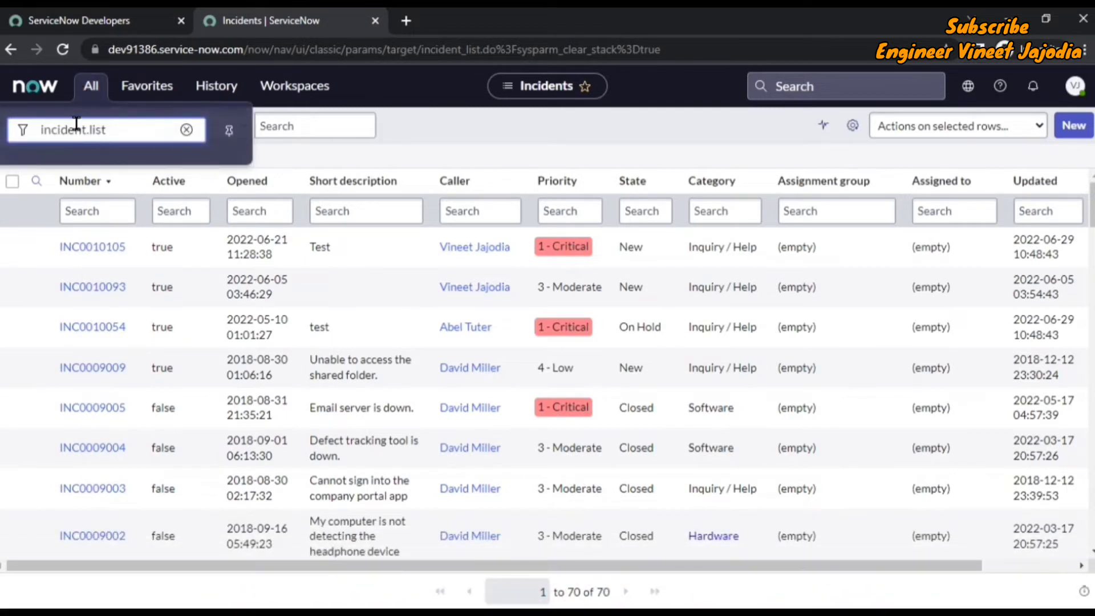
{"action": "key", "text": "ctrl+a"}
{"action": "key", "text": "BackSpace"}
{"action": "type", "text": "sys"}
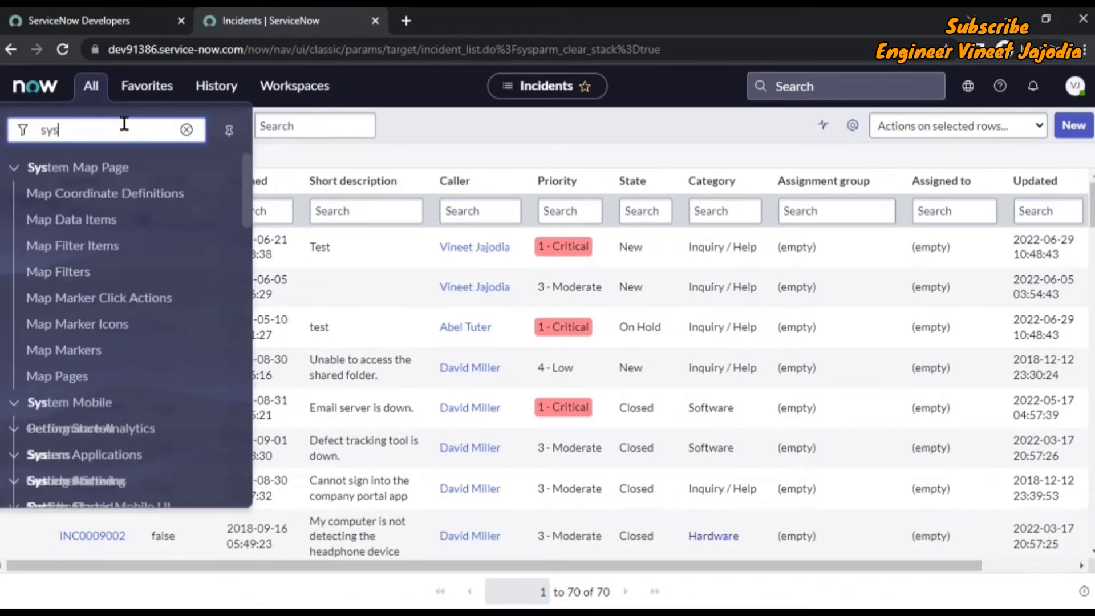
{"action": "type", "text": "_propet"}
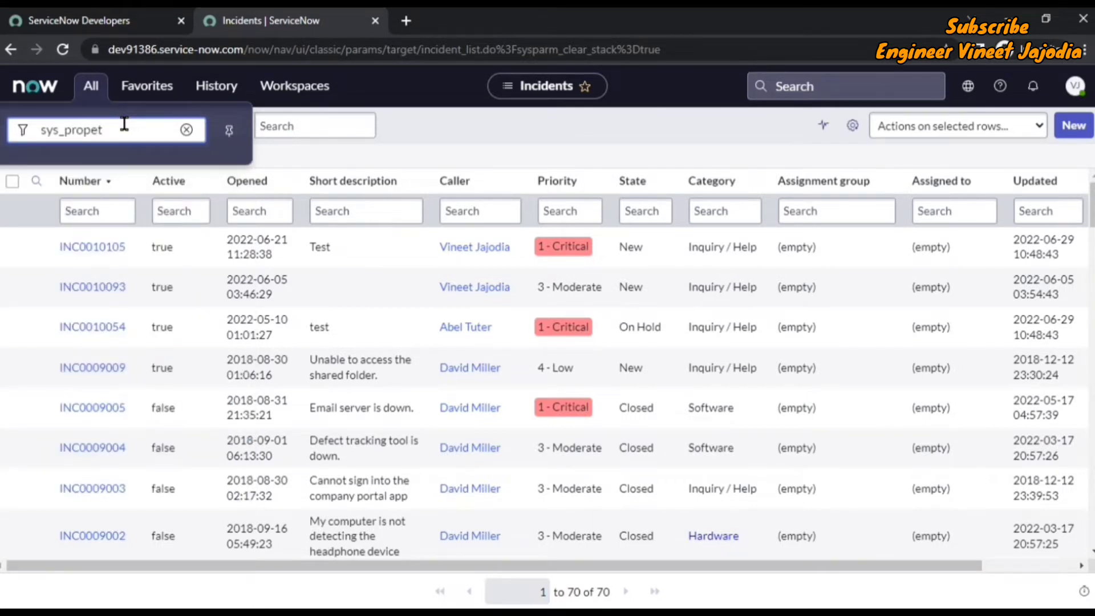
{"action": "key", "text": "BackSpace"}
{"action": "type", "text": "rties.list"}
{"action": "key", "text": "Return"}
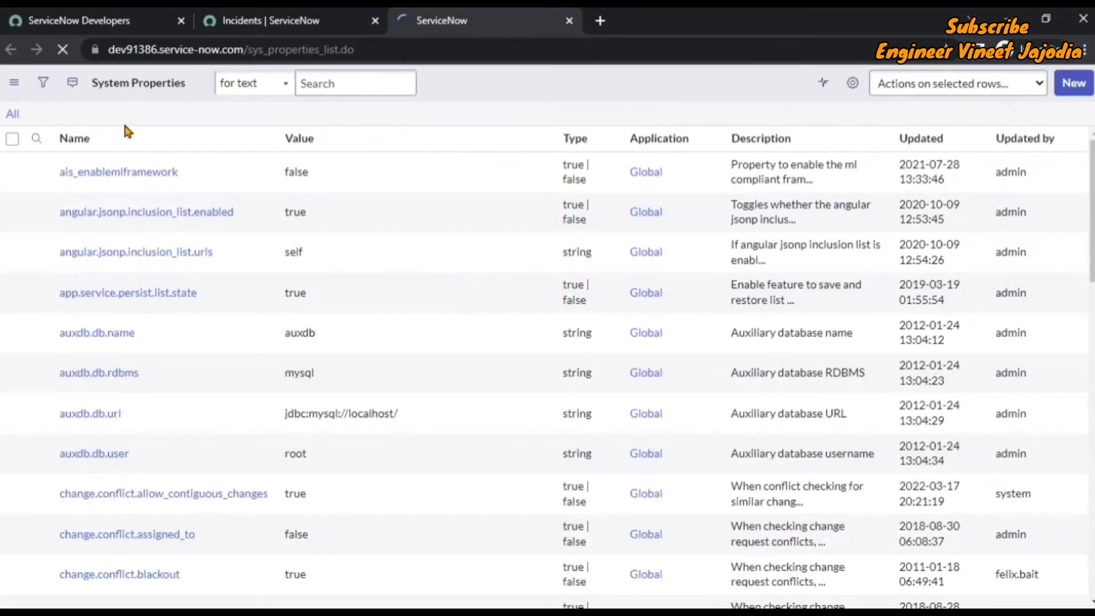
- Filter the system properties by name with "*history" and open the value of glide.ui.nav.history_length
{"action": "left_click", "coordinate": [36, 138]}
{"action": "left_click", "coordinate": [141, 164]}
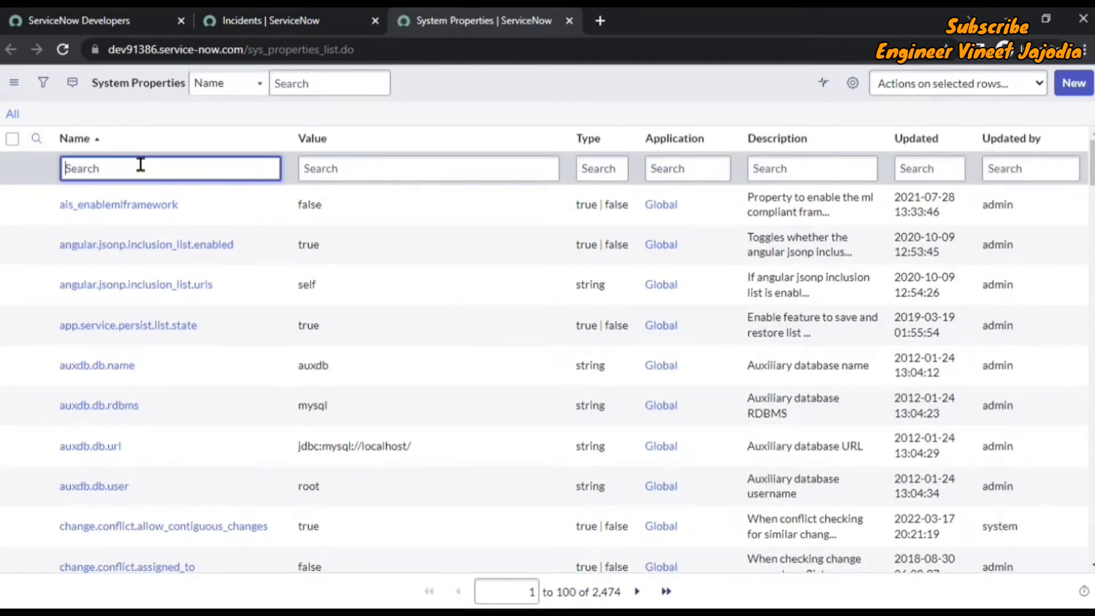
{"action": "type", "text": "*history"}
{"action": "key", "text": "Return"}
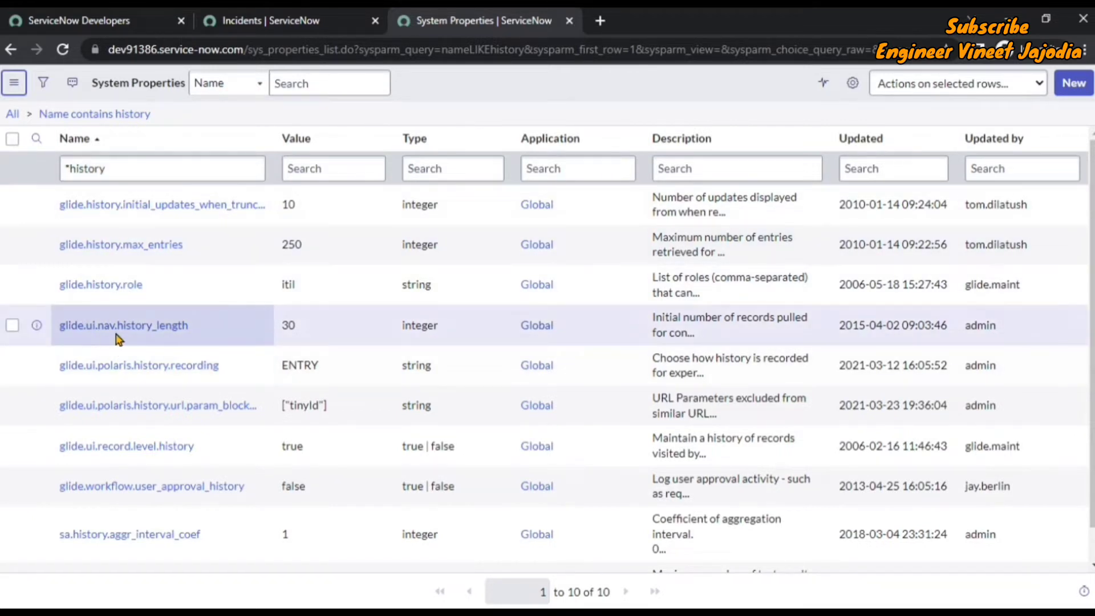
{"action": "left_click", "coordinate": [143, 337]}
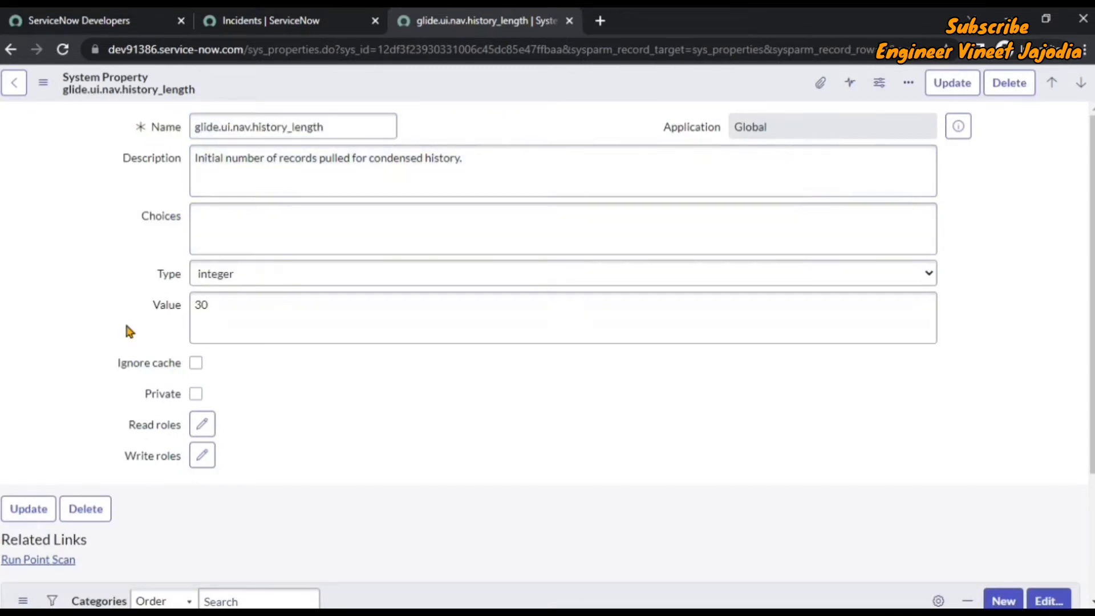
{"action": "left_click", "coordinate": [264, 313]}
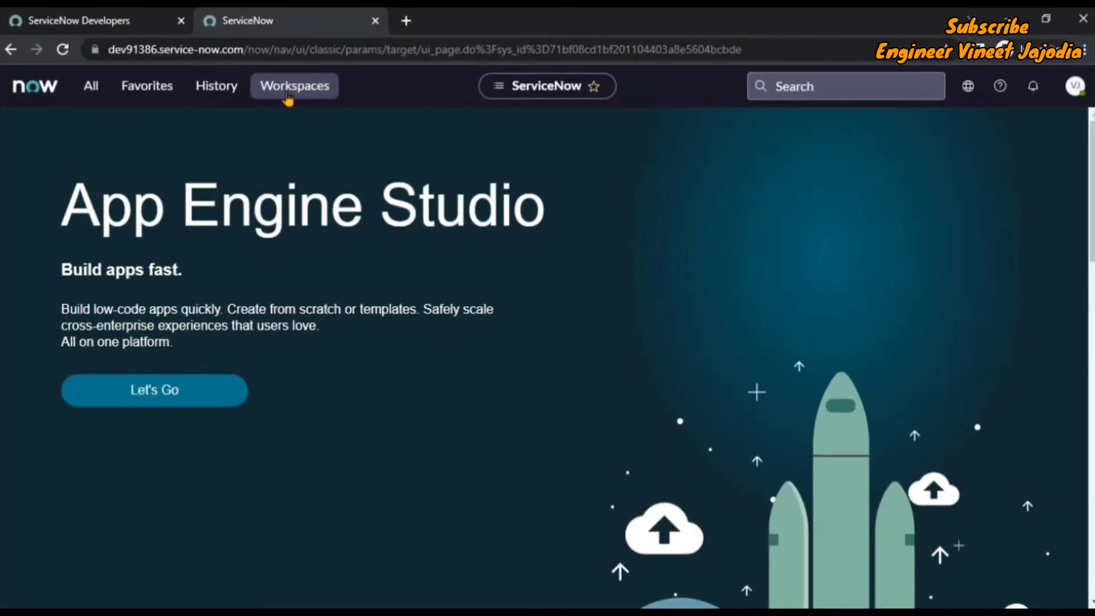
- Examine the available workspaces on the home page and look through the All, Favorites, History and Workspaces navigation lists
{"action": "left_click", "coordinate": [287, 94]}
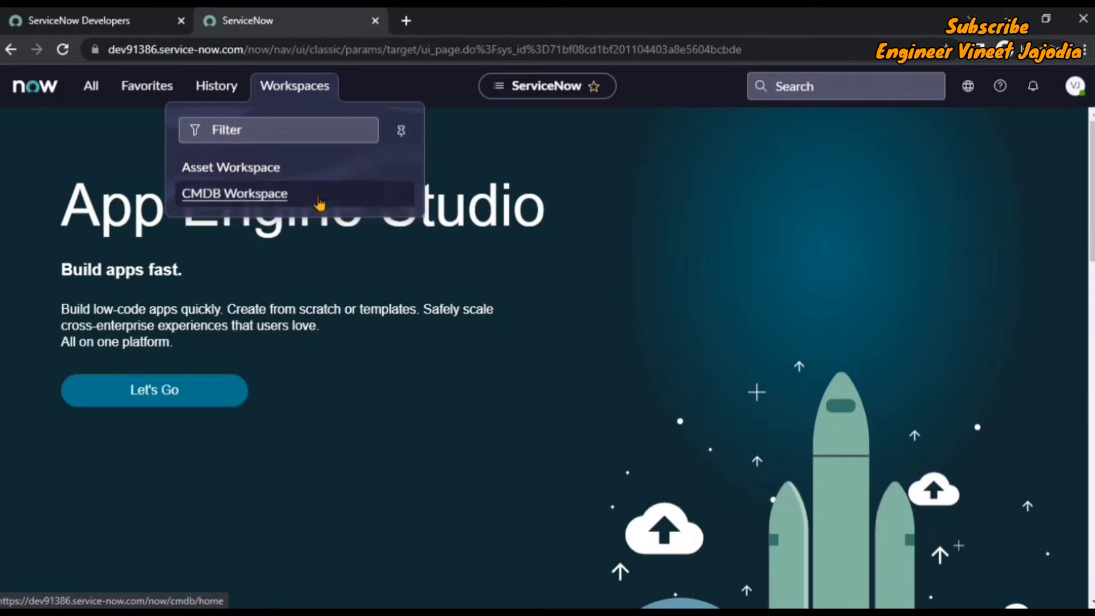
{"action": "left_click", "coordinate": [319, 199]}
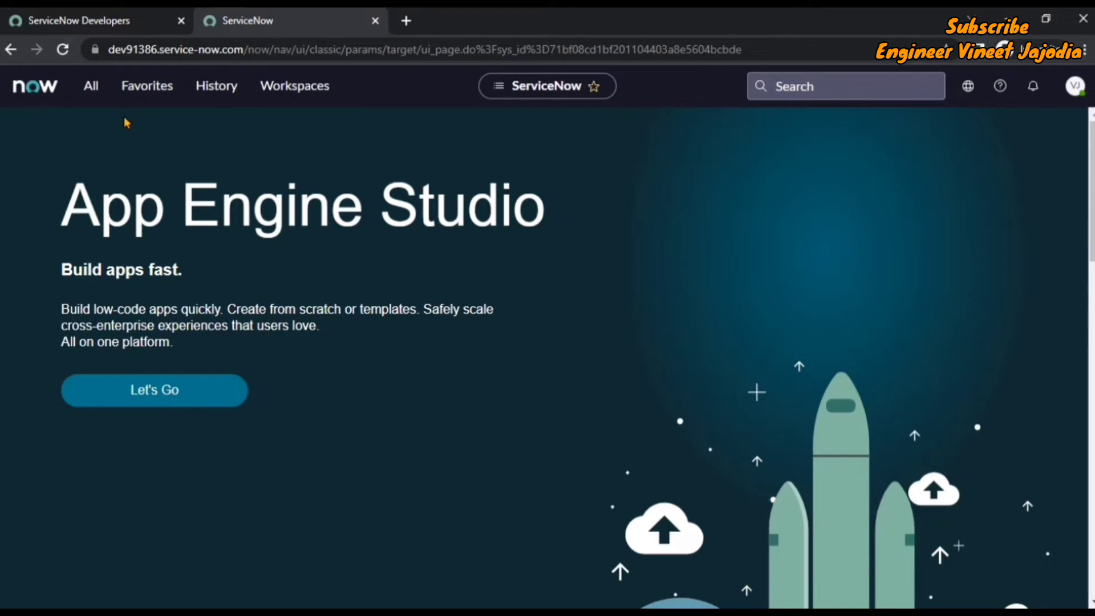
{"action": "left_click", "coordinate": [93, 92]}
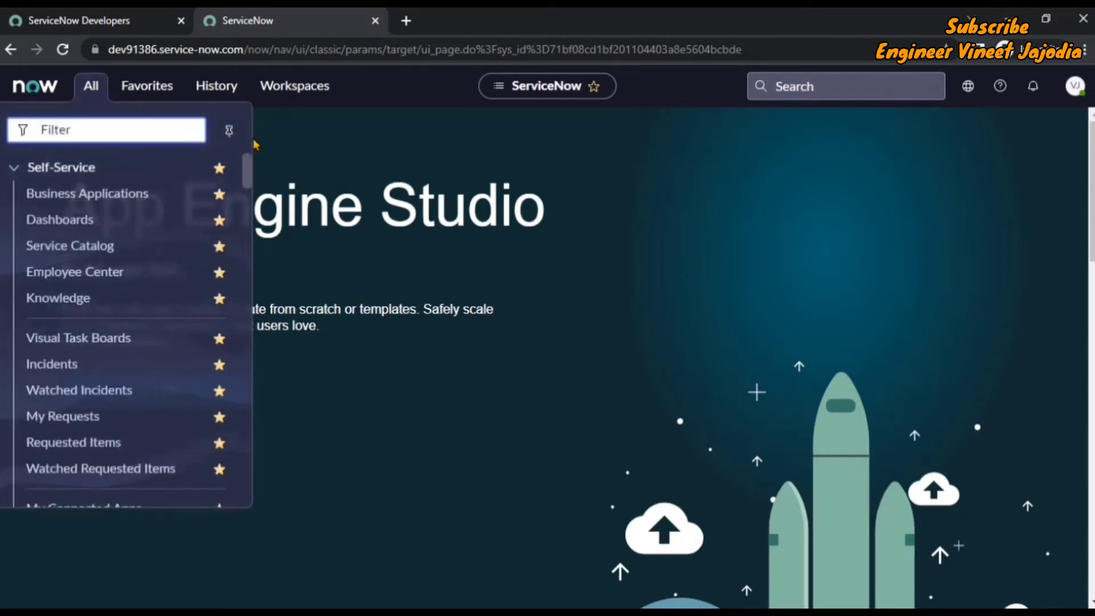
{"action": "left_click", "coordinate": [342, 146]}
{"action": "left_click", "coordinate": [147, 91]}
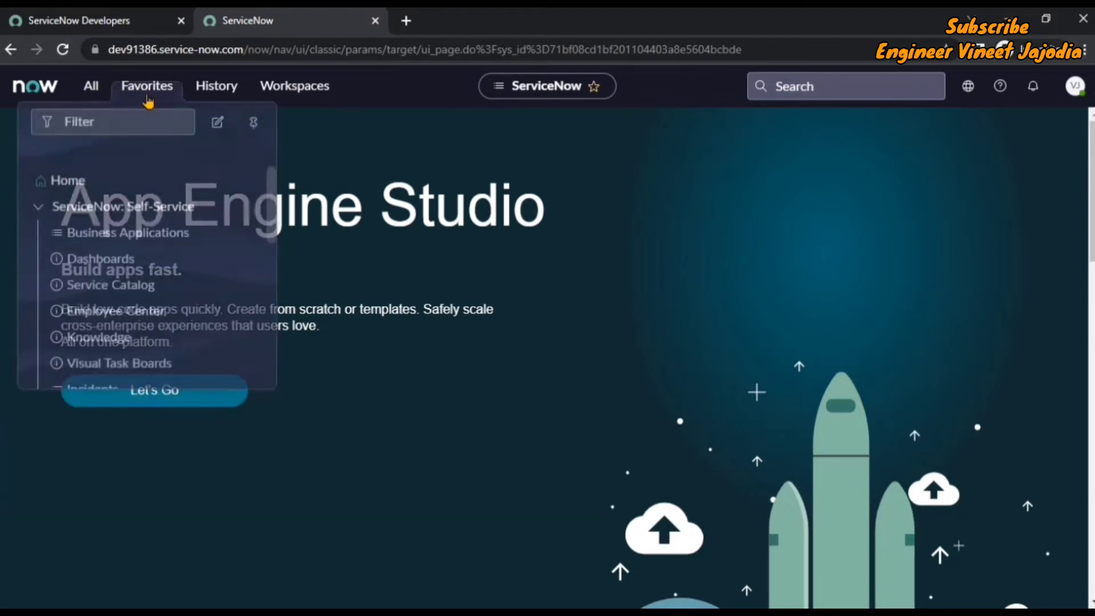
{"action": "left_click", "coordinate": [335, 139]}
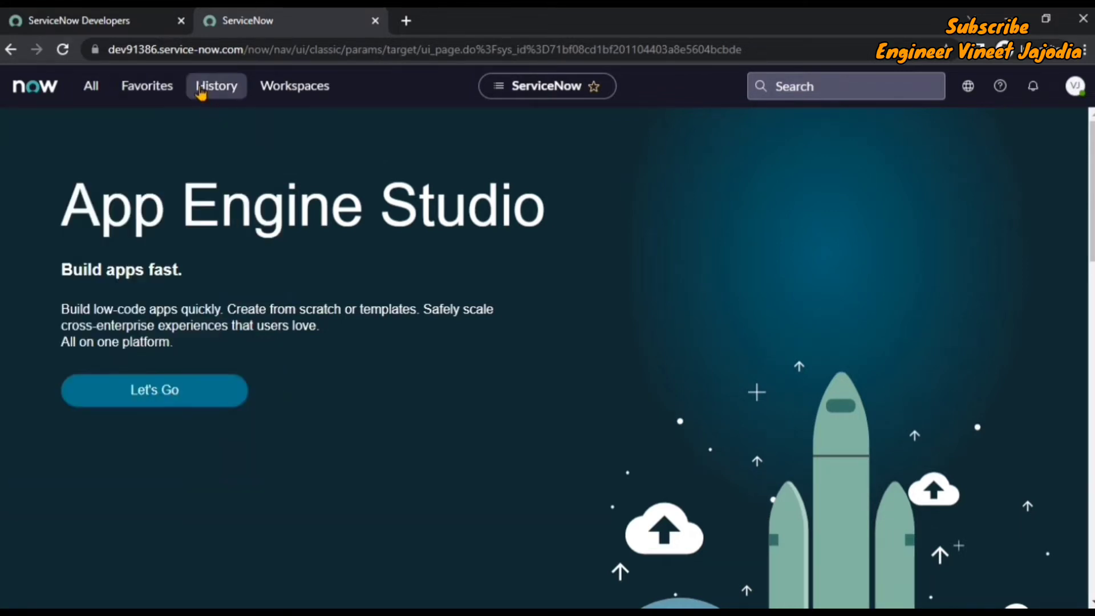
{"action": "left_click", "coordinate": [201, 92]}
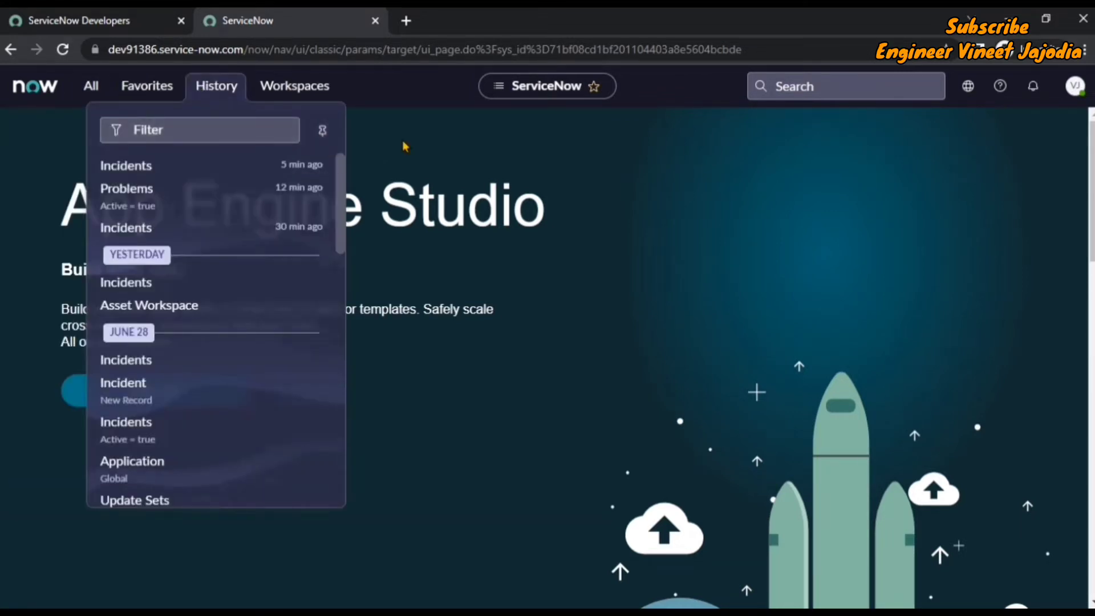
{"action": "left_click", "coordinate": [405, 145]}
{"action": "left_click", "coordinate": [297, 91]}
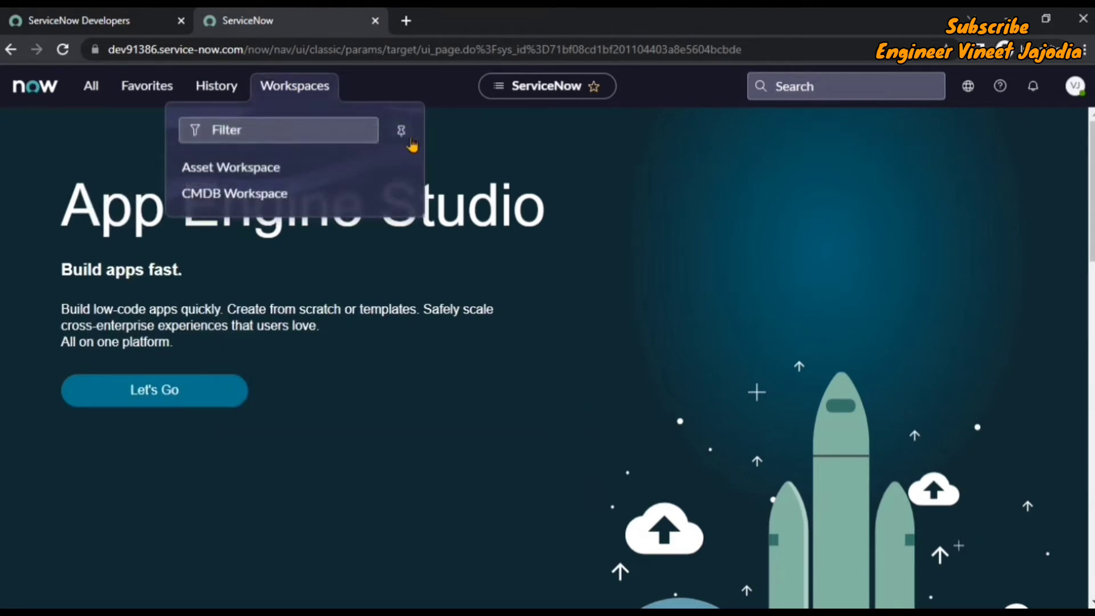
{"action": "left_click", "coordinate": [527, 161]}
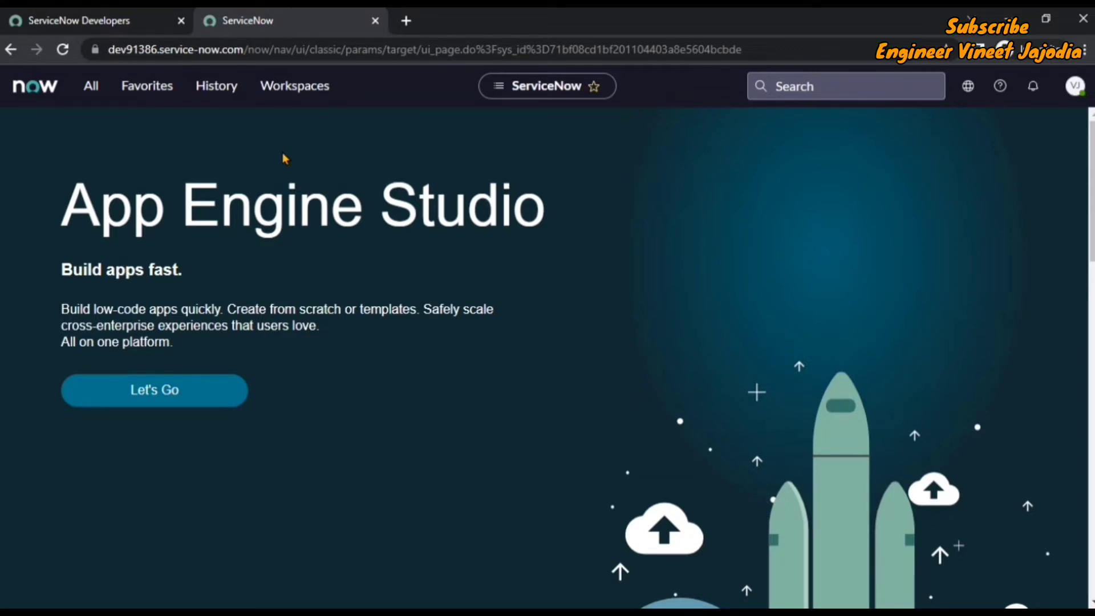
- Pin the All navigation menu, replace it with the pinned Favorites menu, and unpin it again
{"action": "left_click", "coordinate": [91, 91]}
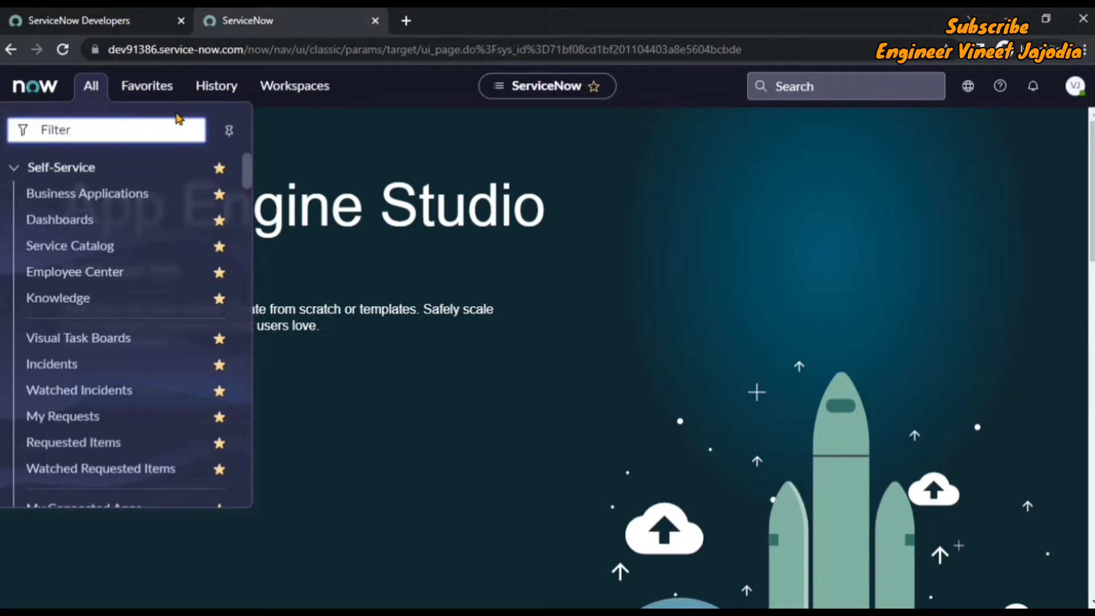
{"action": "left_click", "coordinate": [230, 131]}
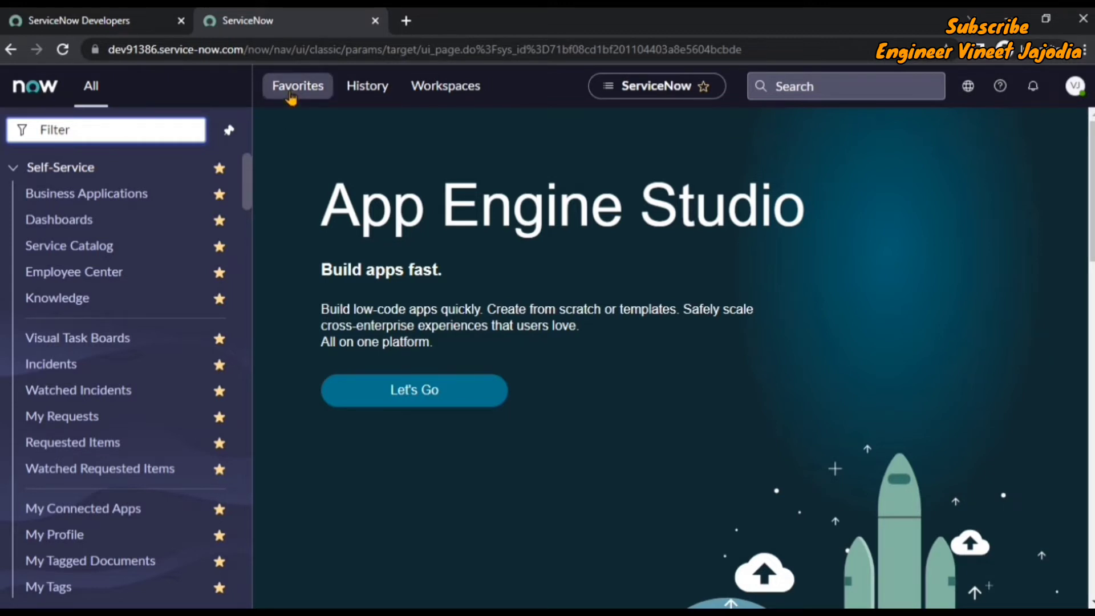
{"action": "left_click", "coordinate": [291, 91]}
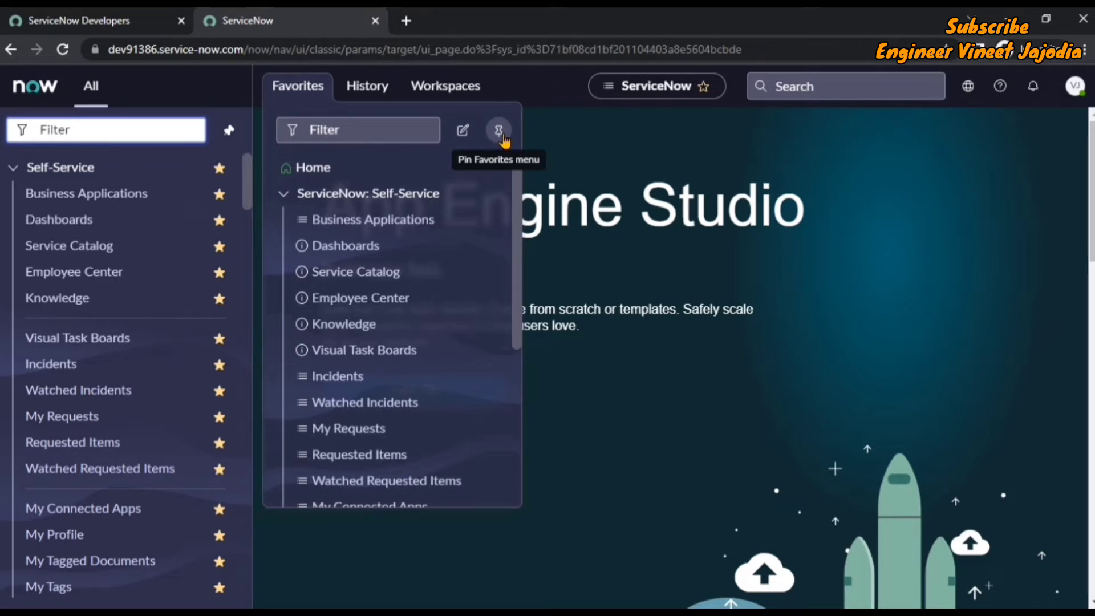
{"action": "left_click", "coordinate": [501, 134]}
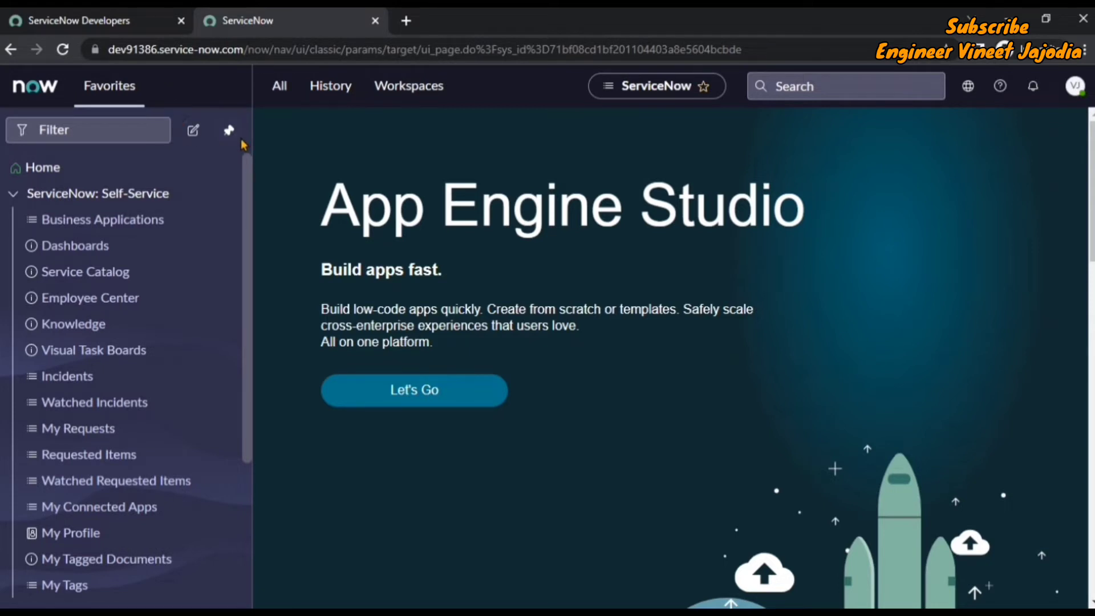
{"action": "left_click", "coordinate": [278, 147]}
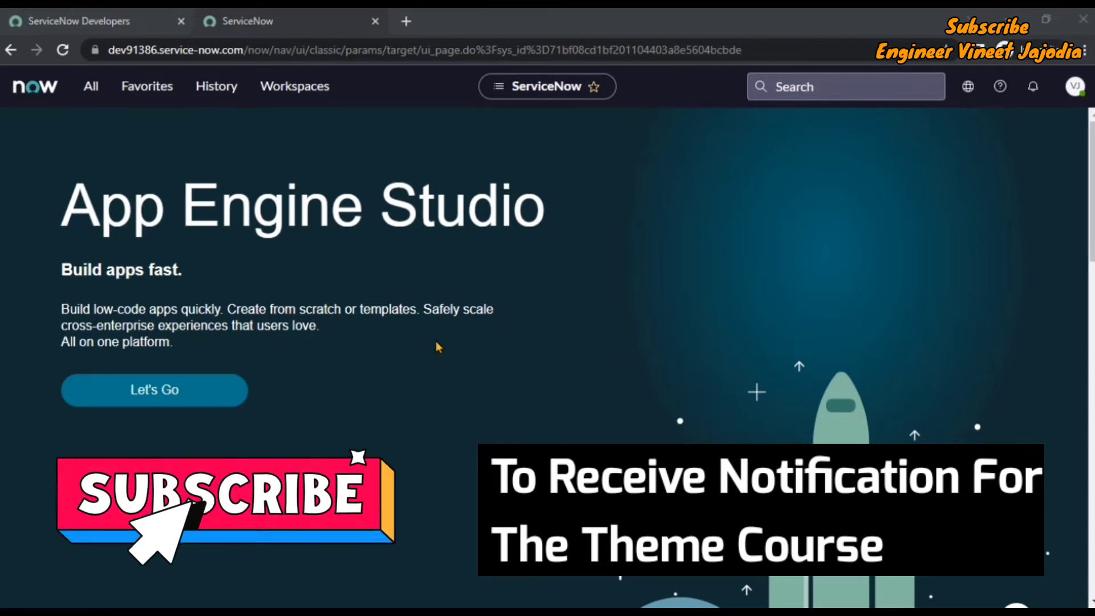
- Open the UX Styles list with "sys_ux_style.list" in the application navigator filter and check for it among the favorites
{"action": "left_click", "coordinate": [92, 86]}
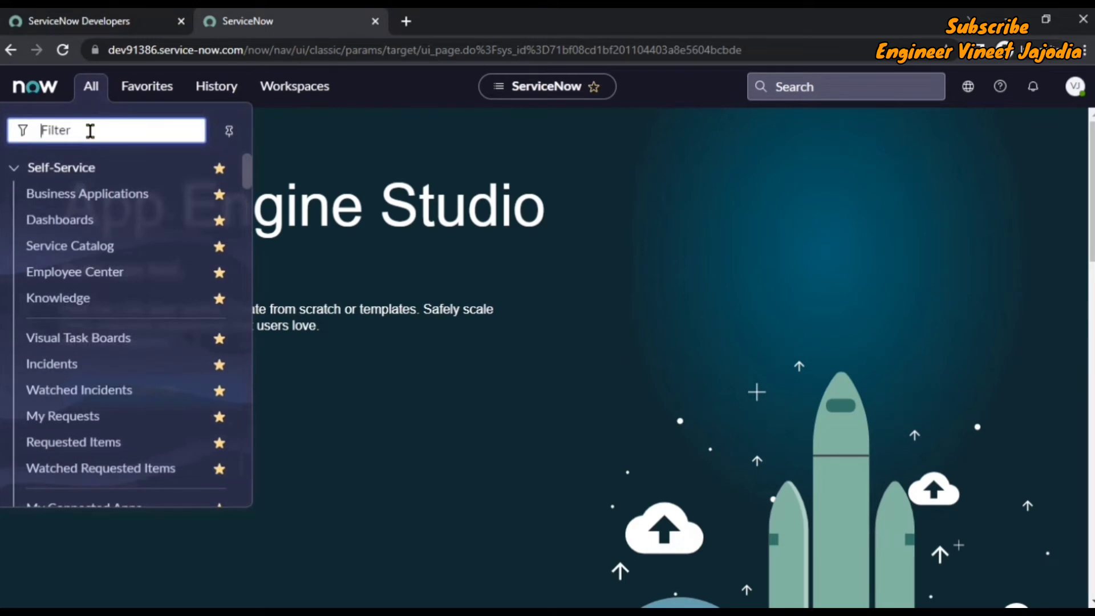
{"action": "type", "text": "sys_style"}
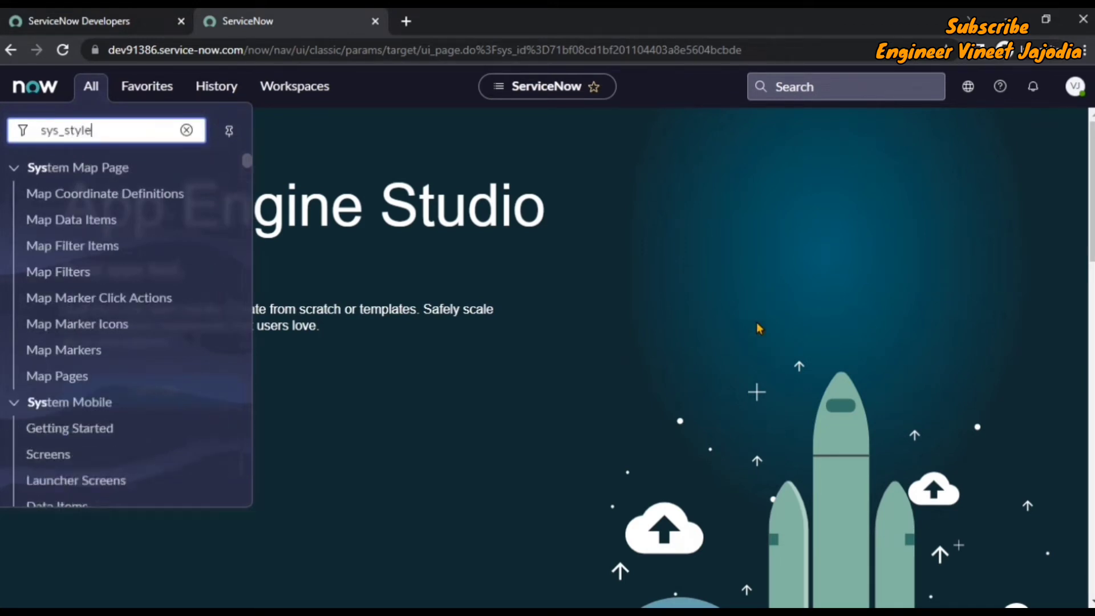
{"action": "key", "text": "BackSpace"}
{"action": "key", "text": "BackSpace"}
{"action": "key", "text": "BackSpace"}
{"action": "key", "text": "BackSpace"}
{"action": "type", "text": "ux"}
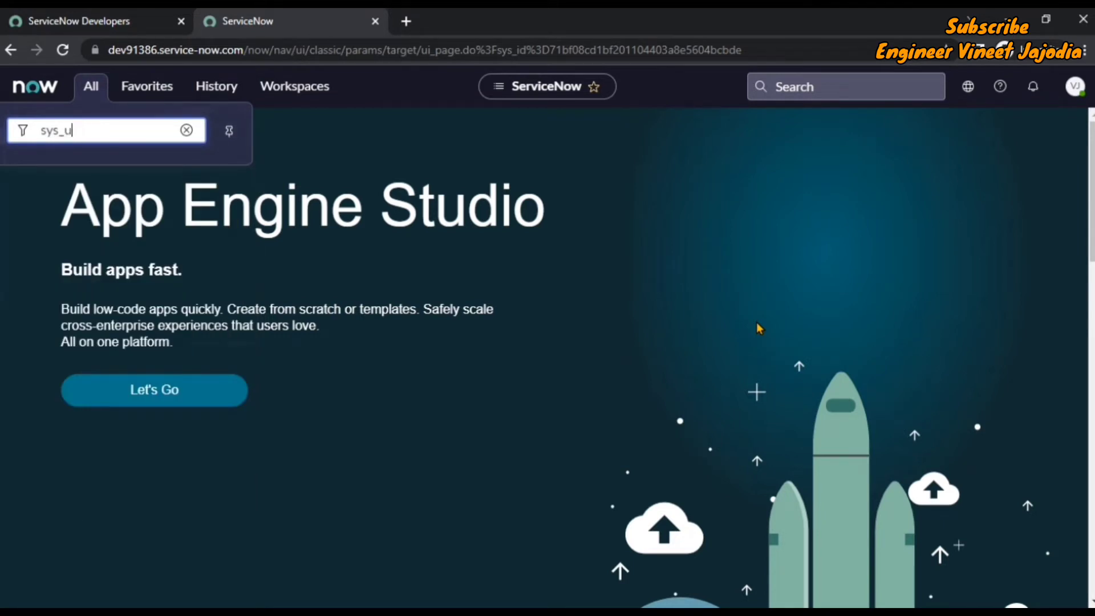
{"action": "type", "text": "_style.list"}
{"action": "key", "text": "Return"}
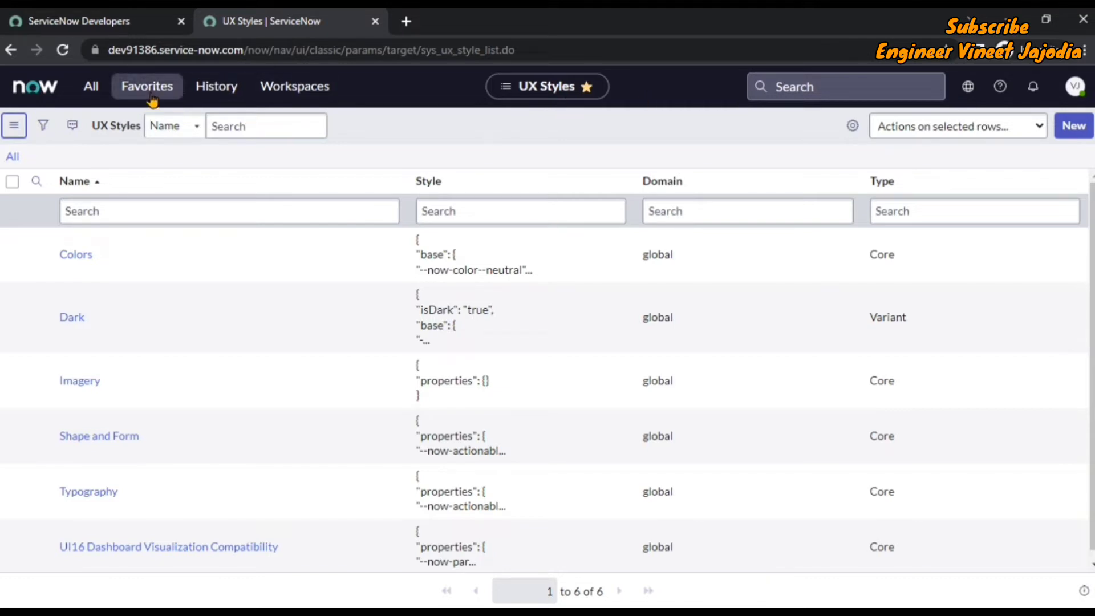
{"action": "left_click", "coordinate": [151, 97]}
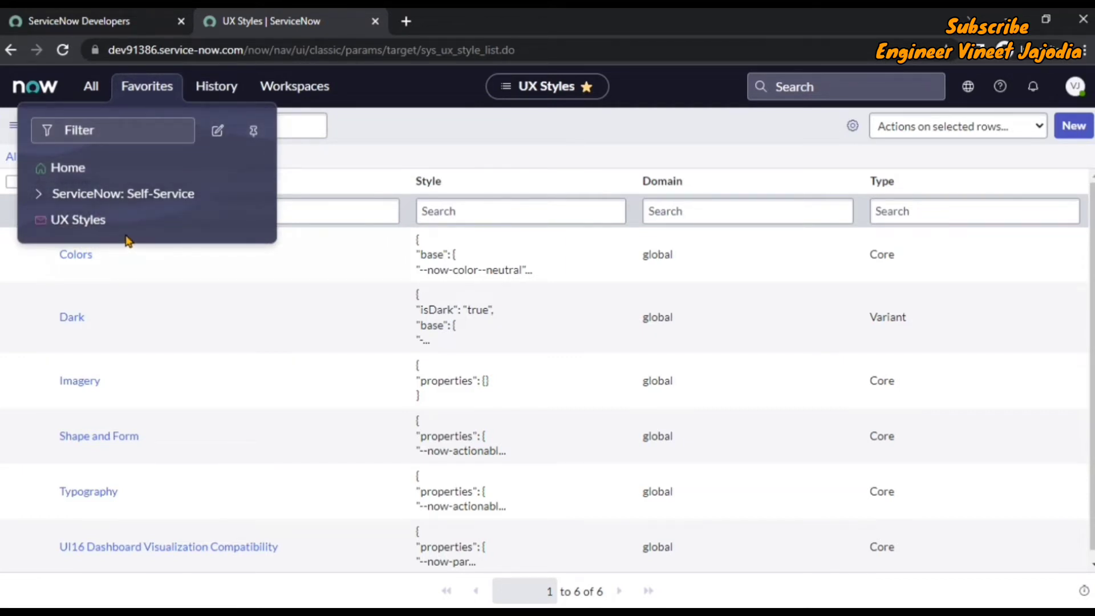
{"action": "left_click", "coordinate": [562, 157]}
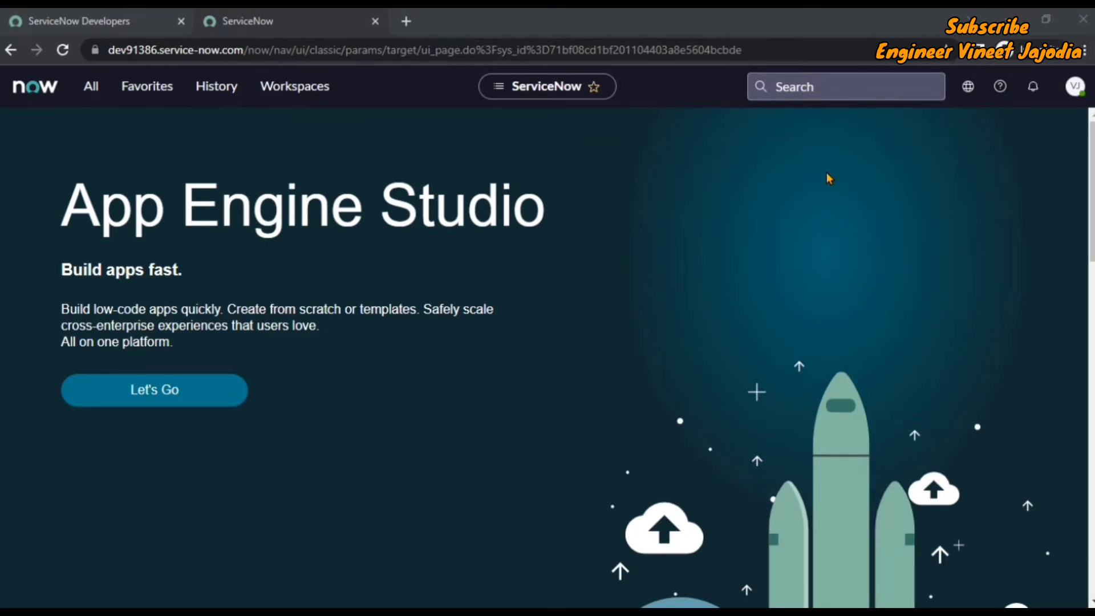
- Search globally for "email" from the home page and view the full results
{"action": "left_click", "coordinate": [813, 90]}
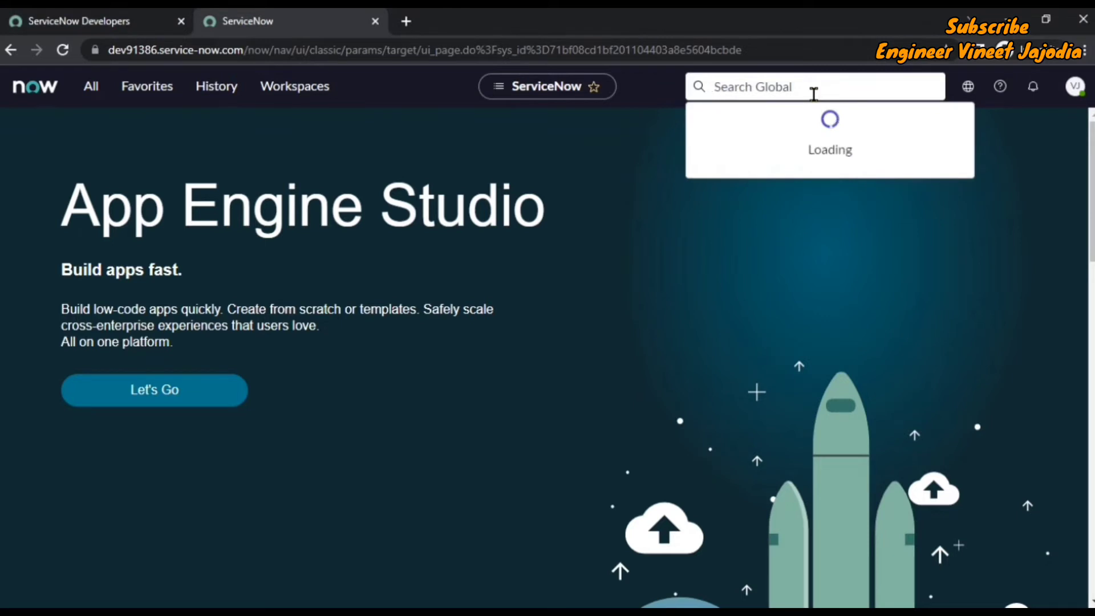
{"action": "type", "text": "email"}
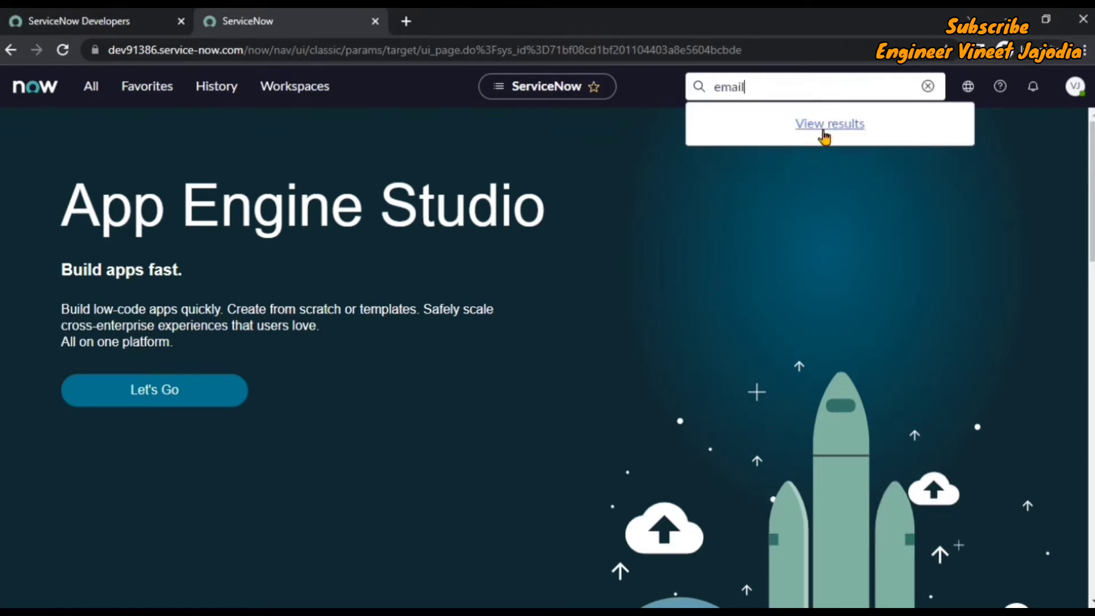
{"action": "left_click", "coordinate": [824, 127]}
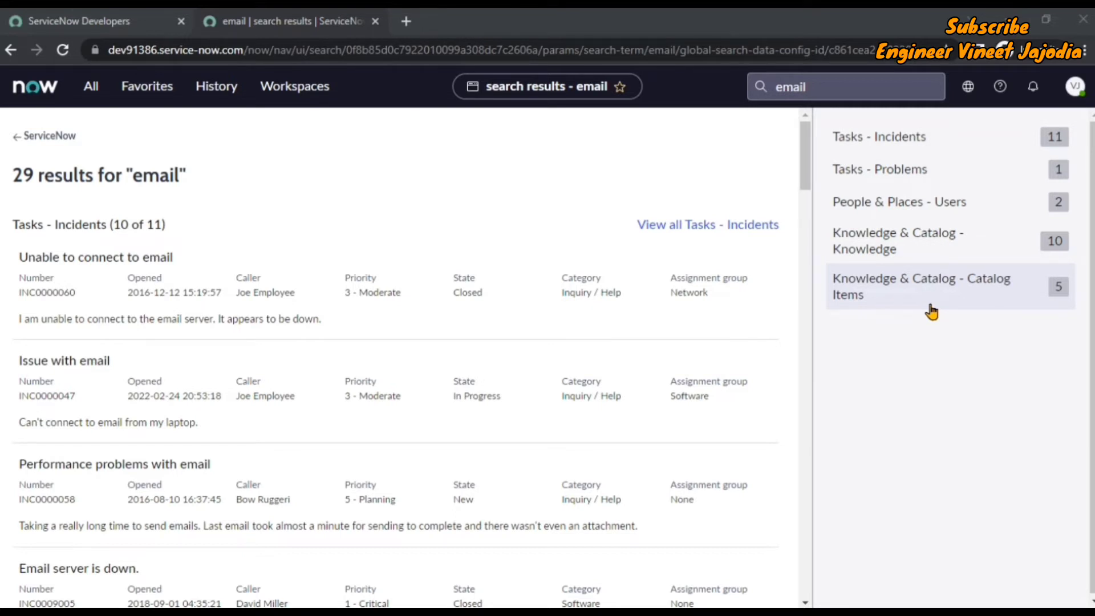
- Look through the email results by group: incidents, problems, users, knowledge and catalog items, ending back at the incidents
{"action": "left_click", "coordinate": [932, 139]}
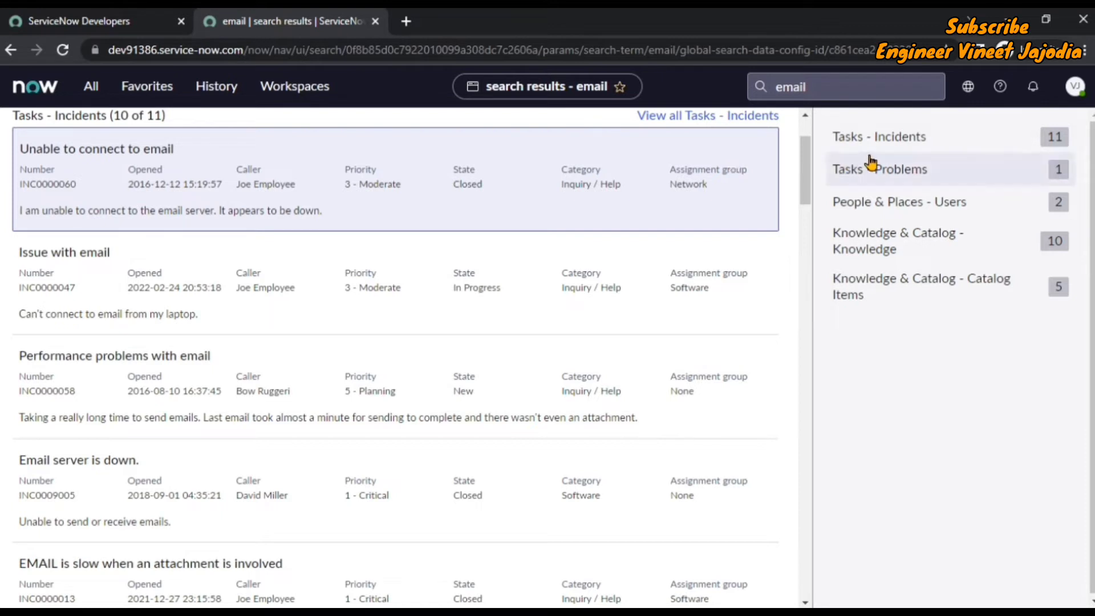
{"action": "left_click", "coordinate": [963, 181]}
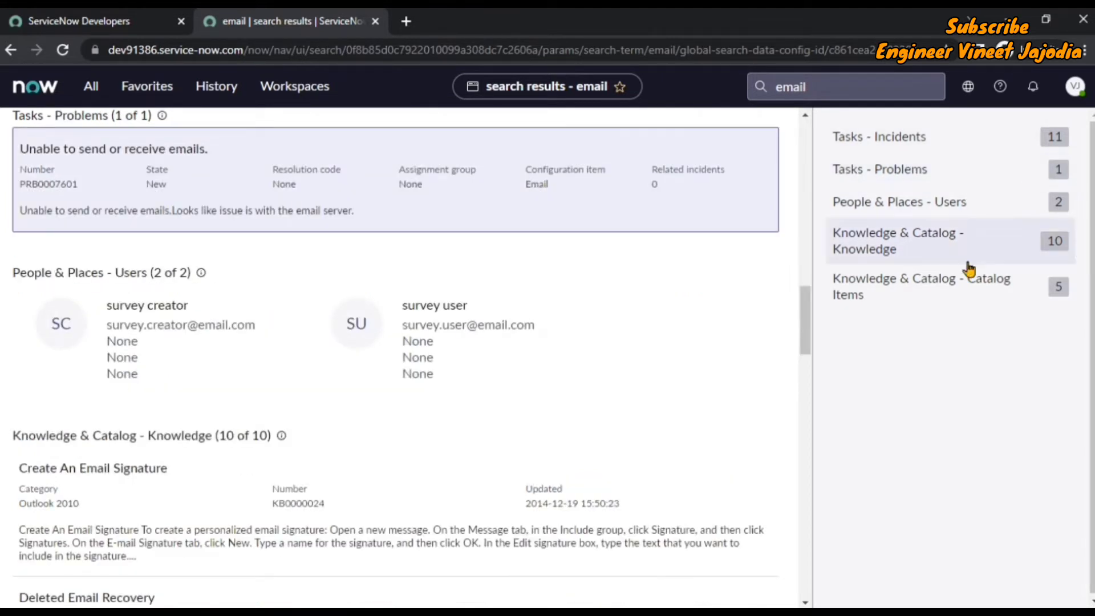
{"action": "left_click", "coordinate": [960, 212]}
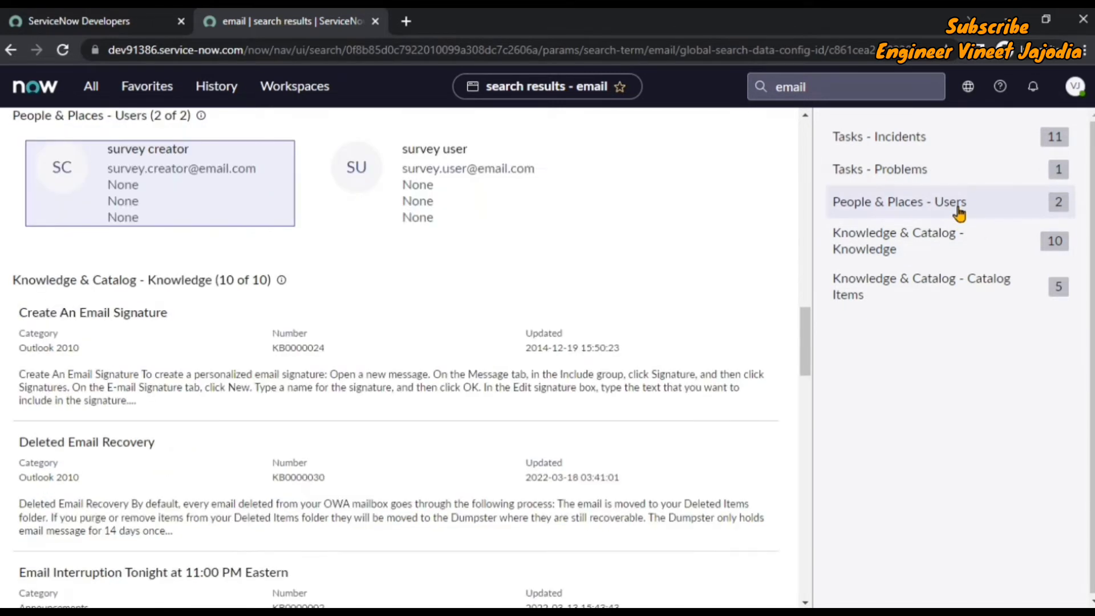
{"action": "left_click", "coordinate": [954, 253]}
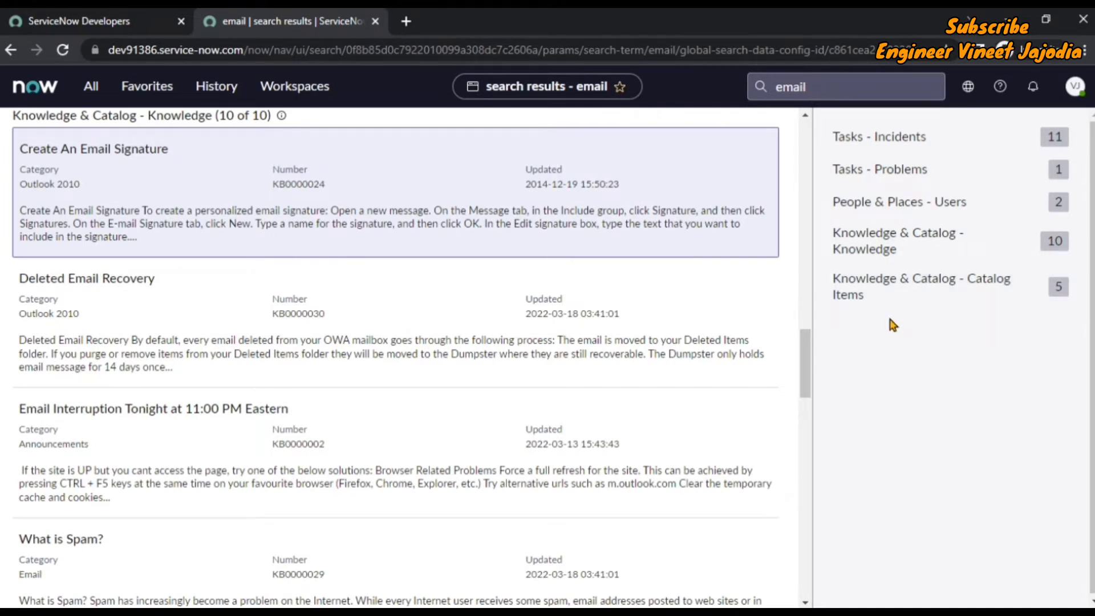
{"action": "left_click", "coordinate": [925, 301]}
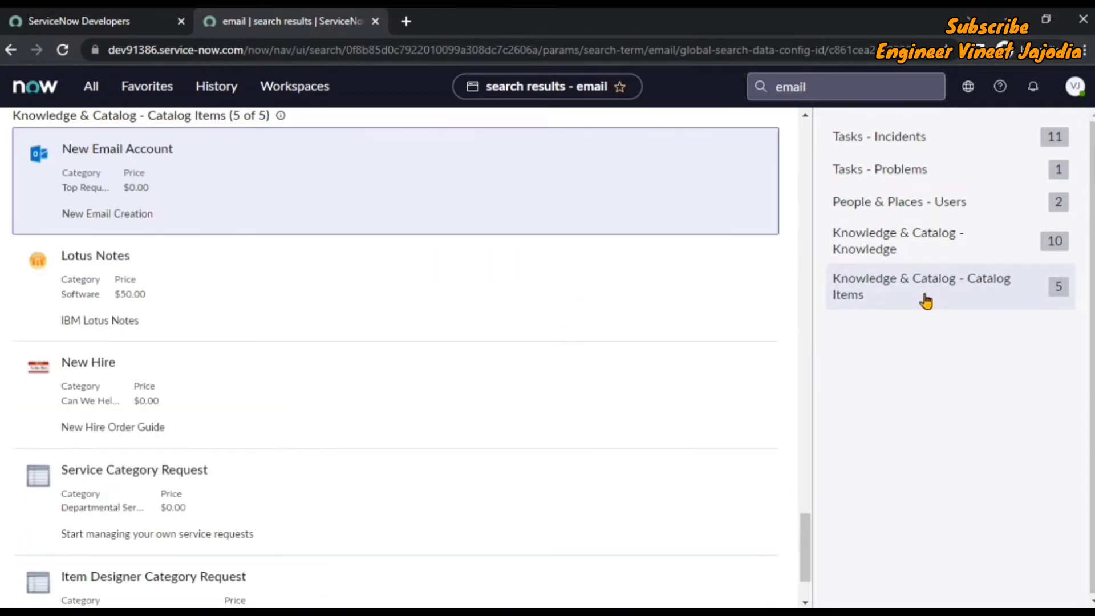
{"action": "left_click", "coordinate": [922, 149]}
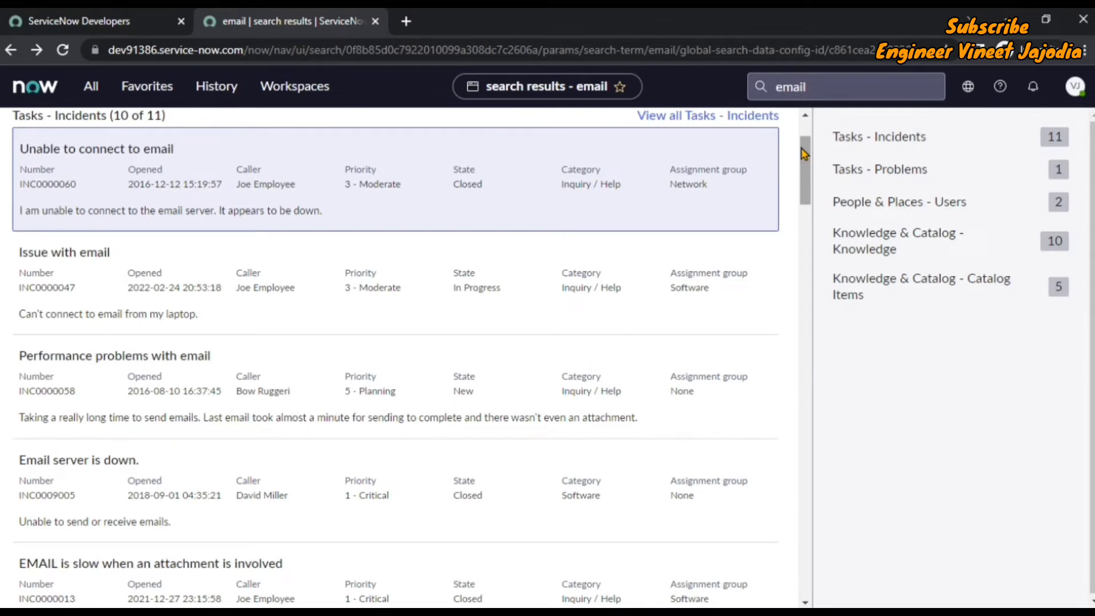
- Replace the global search term with "INC0010093" and open the exactly matching incident record
{"action": "left_click", "coordinate": [817, 86]}
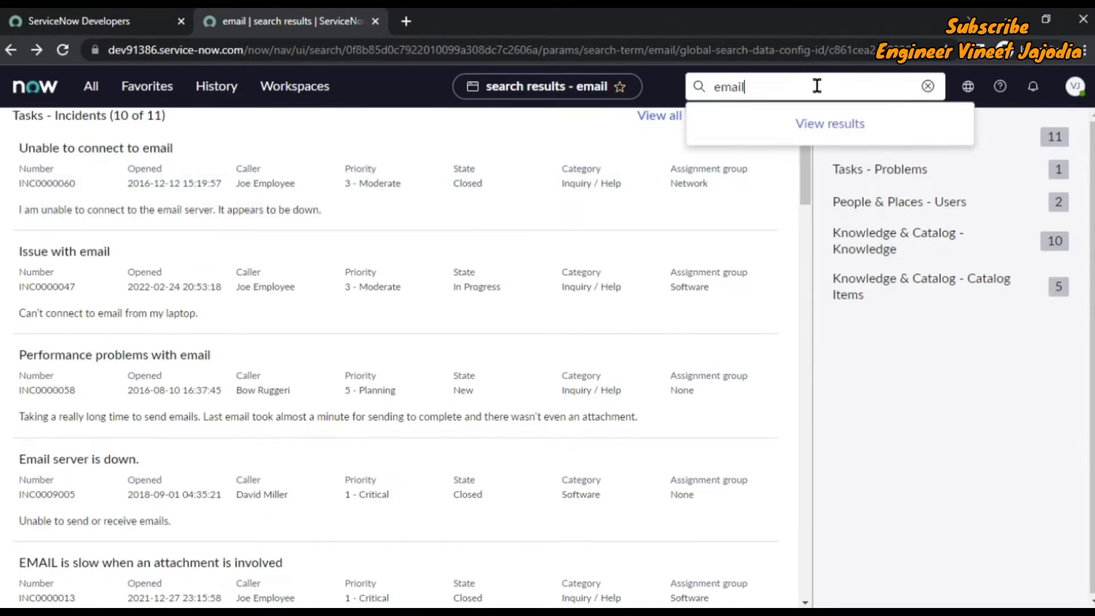
{"action": "key", "text": "ctrl+a"}
{"action": "type", "text": "INC0010093"}
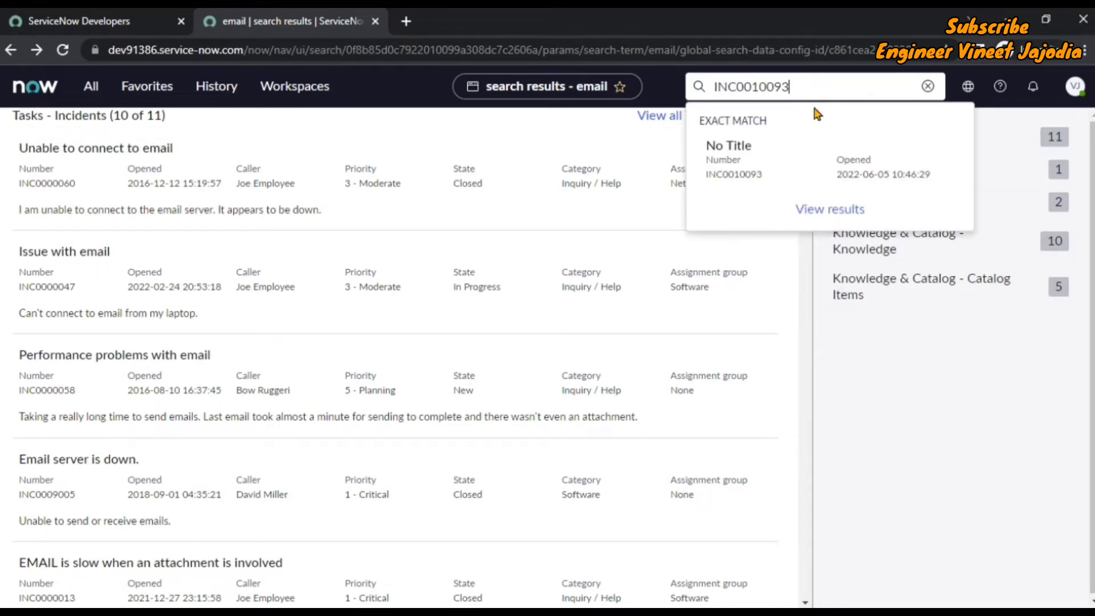
{"action": "left_click", "coordinate": [786, 154]}
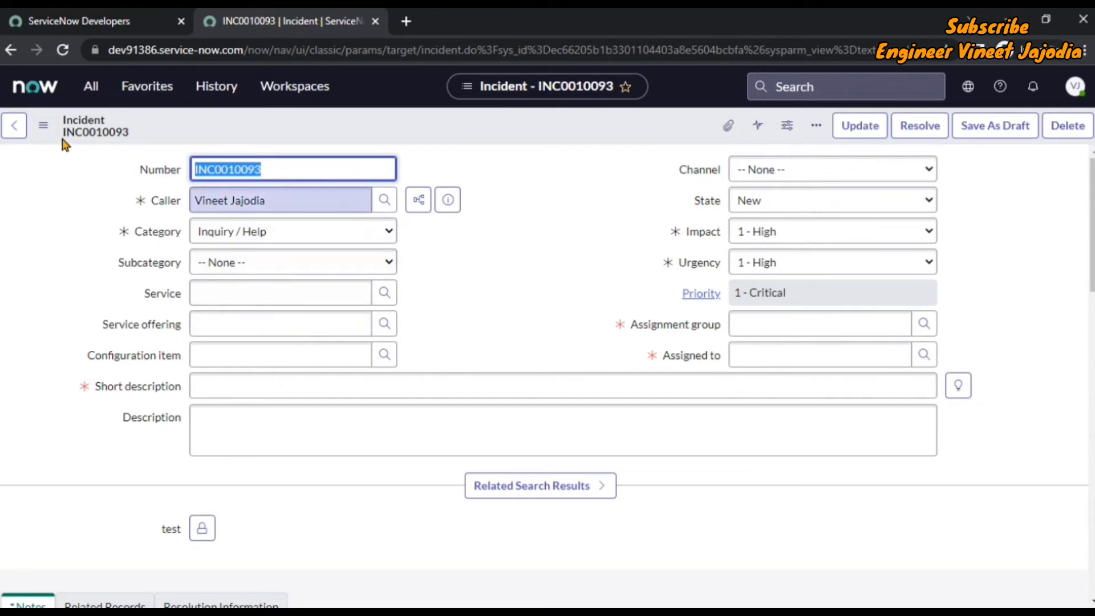
- Return to the home page and examine the choices for the application scope and the update set
{"action": "left_click", "coordinate": [16, 88]}
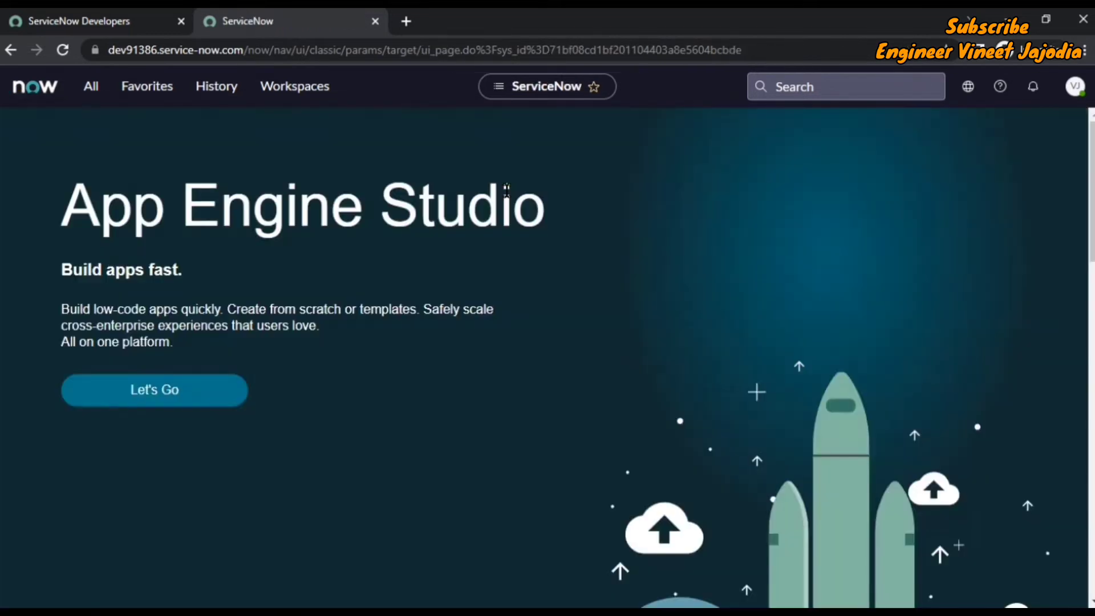
{"action": "left_click", "coordinate": [968, 89]}
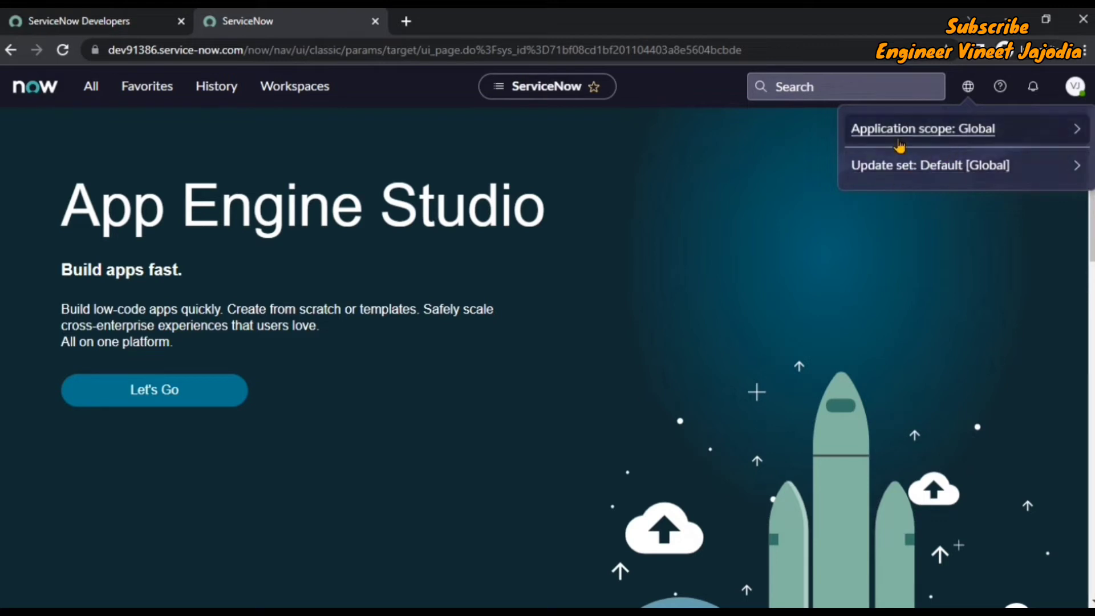
{"action": "left_click", "coordinate": [1062, 129]}
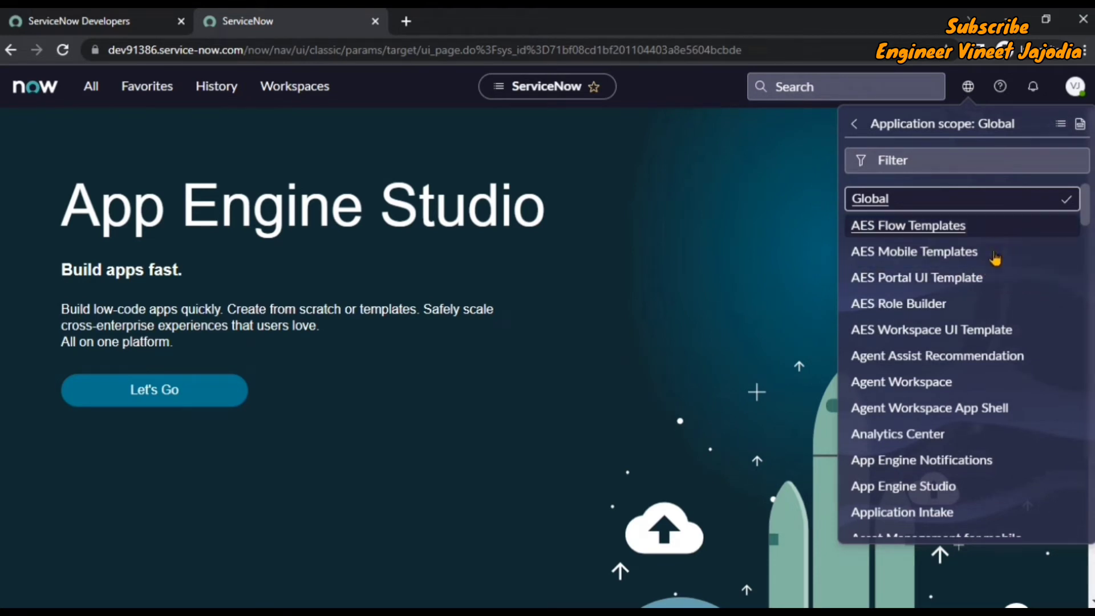
{"action": "left_click", "coordinate": [917, 161]}
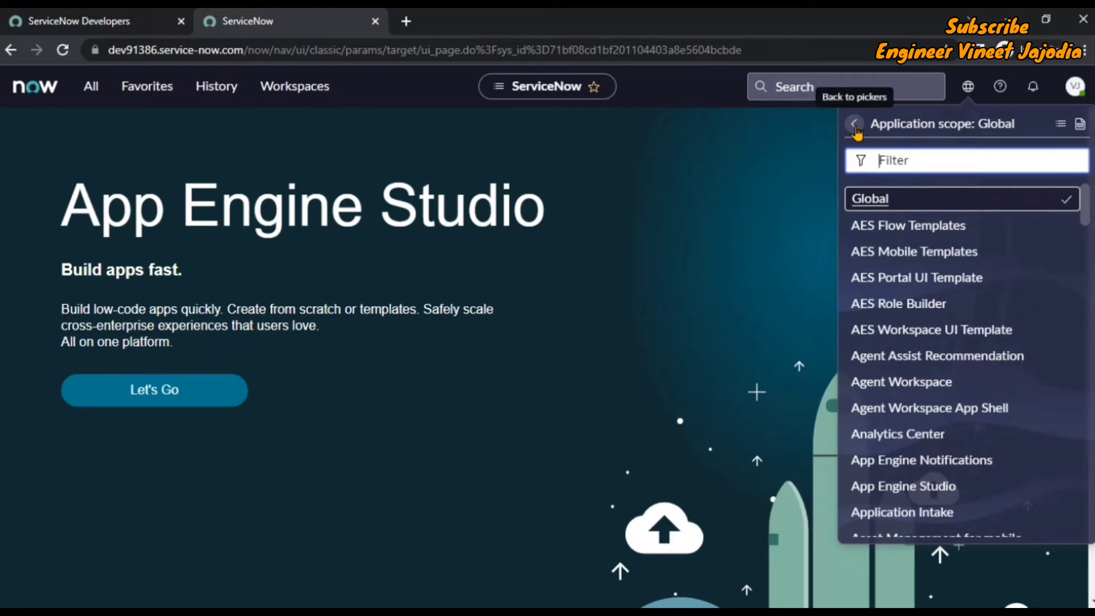
{"action": "left_click", "coordinate": [855, 126]}
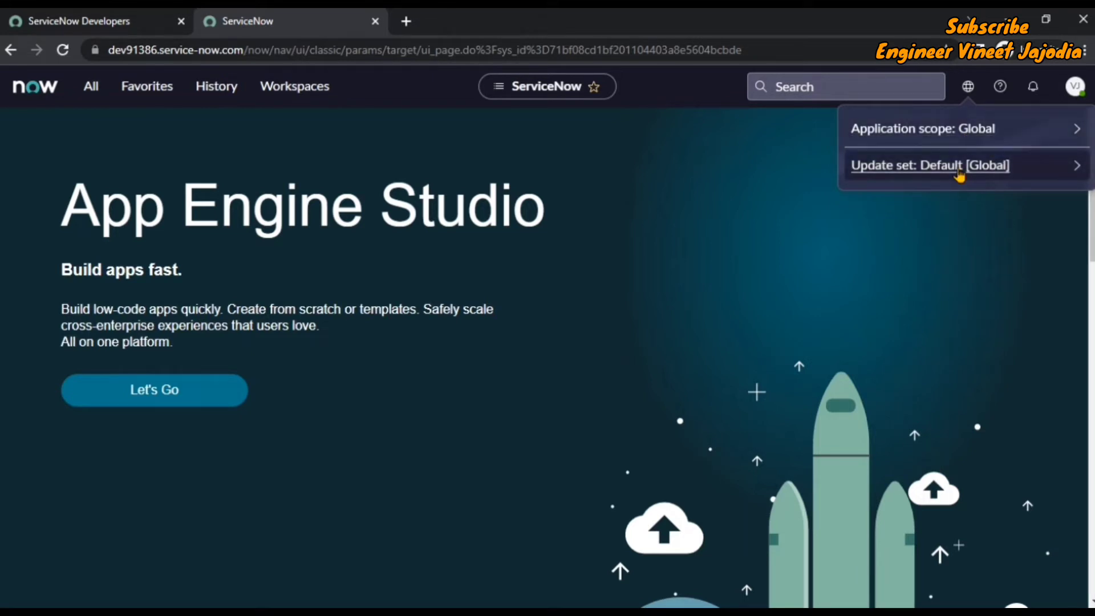
{"action": "left_click", "coordinate": [959, 171]}
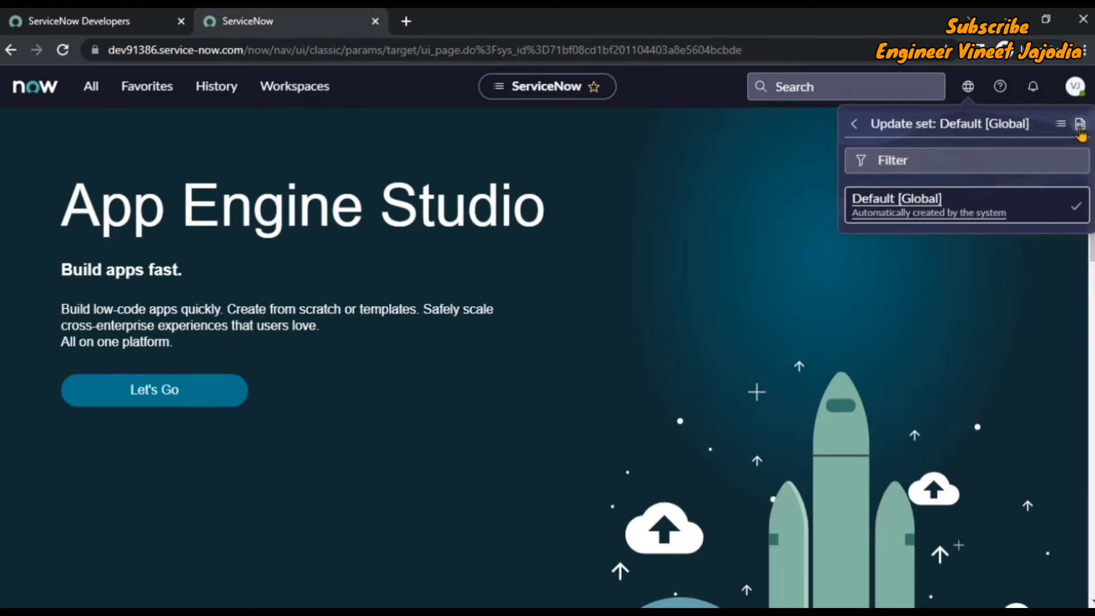
{"action": "left_click", "coordinate": [854, 125]}
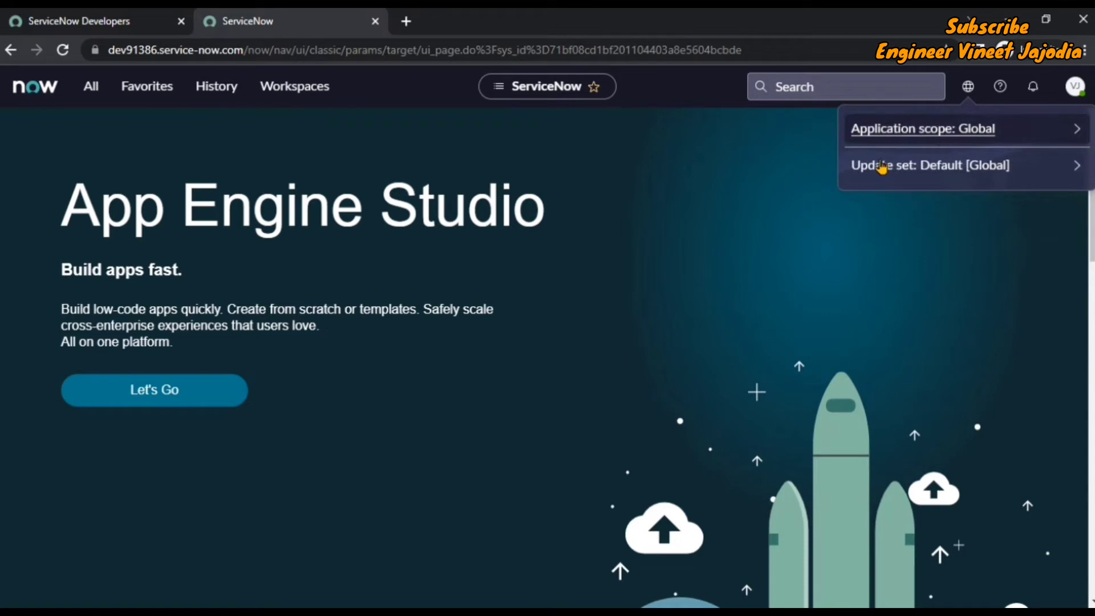
{"action": "left_click", "coordinate": [686, 326]}
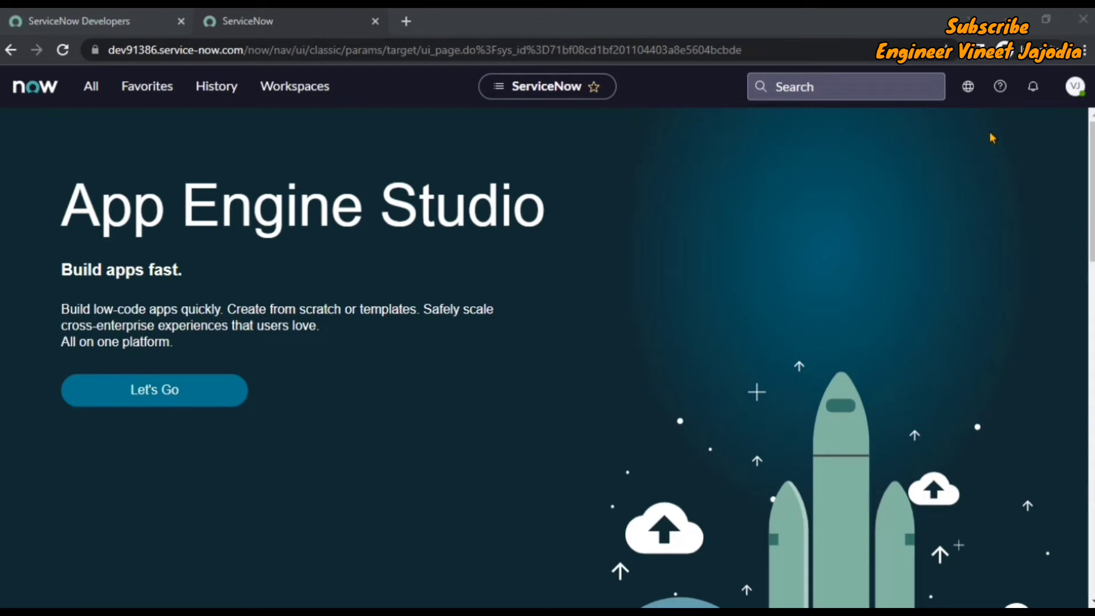
- Open the Help menu, pin it to the side of the page, unpin it and close it
{"action": "left_click", "coordinate": [1003, 99]}
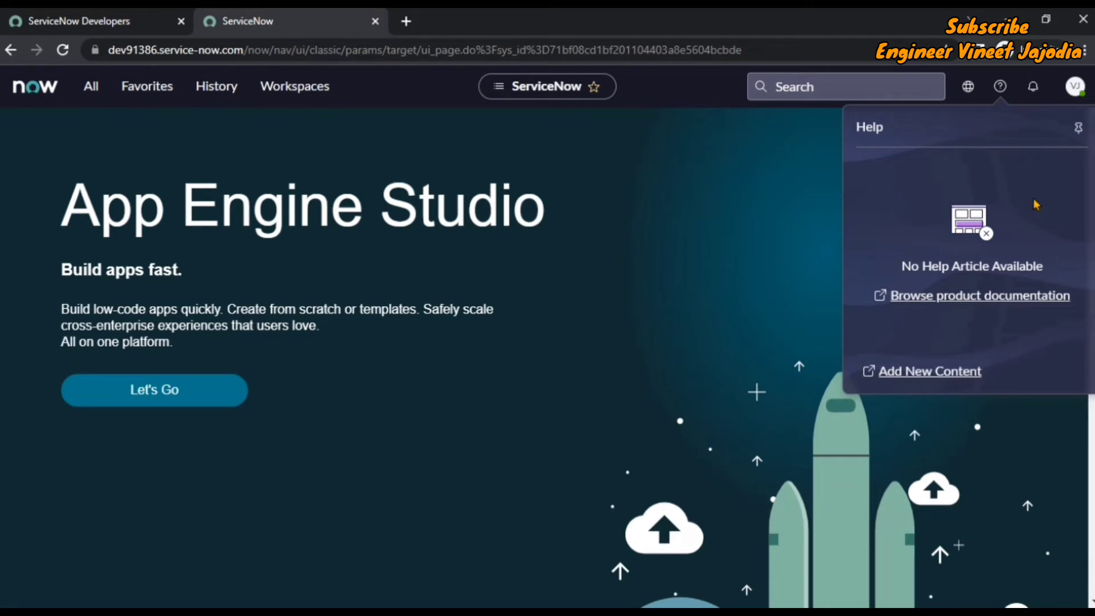
{"action": "left_click", "coordinate": [1079, 127]}
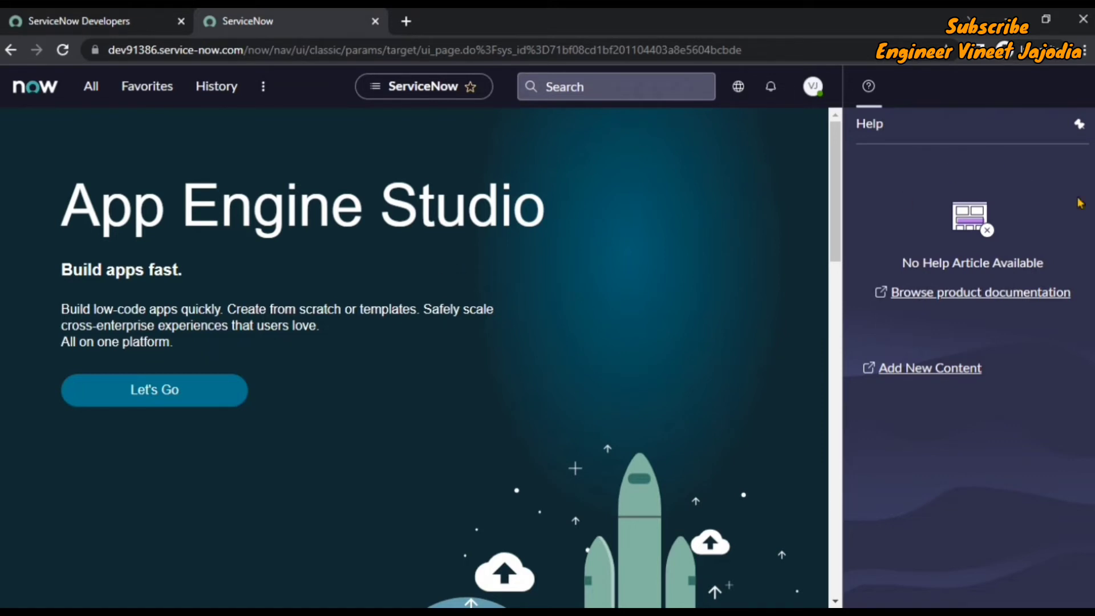
{"action": "left_click", "coordinate": [1082, 129]}
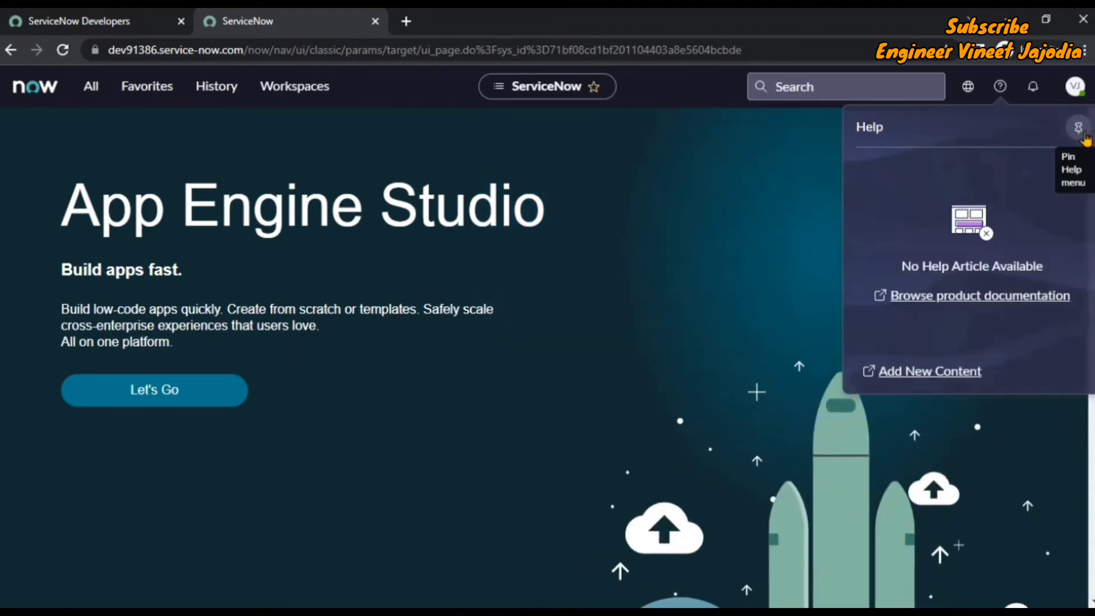
{"action": "left_click", "coordinate": [804, 173]}
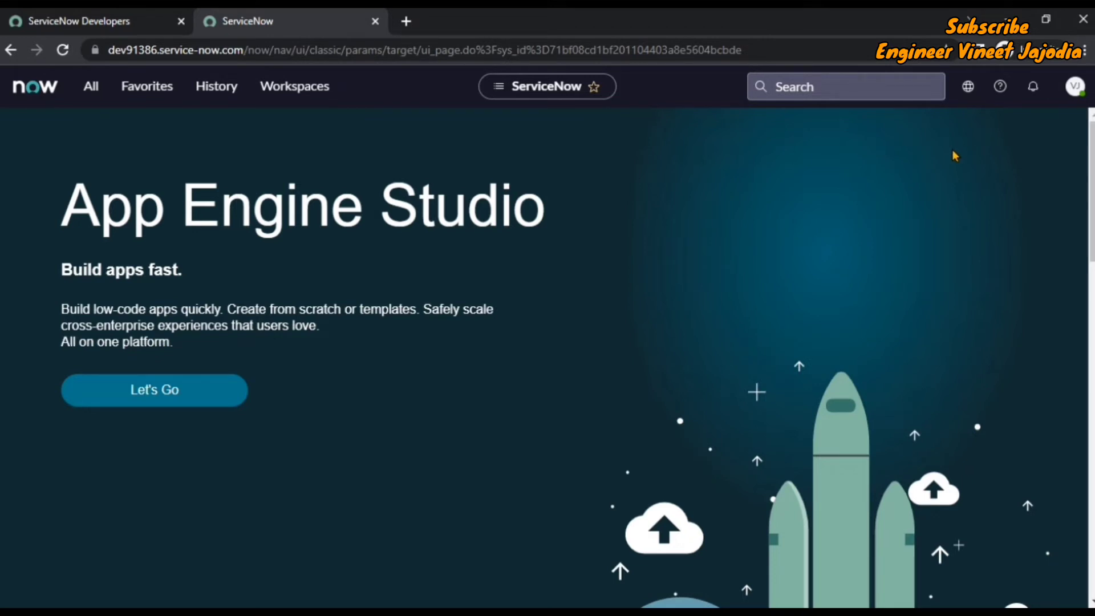
- Check the notifications and the notification preferences for workspaces, and close both
{"action": "left_click", "coordinate": [1040, 94]}
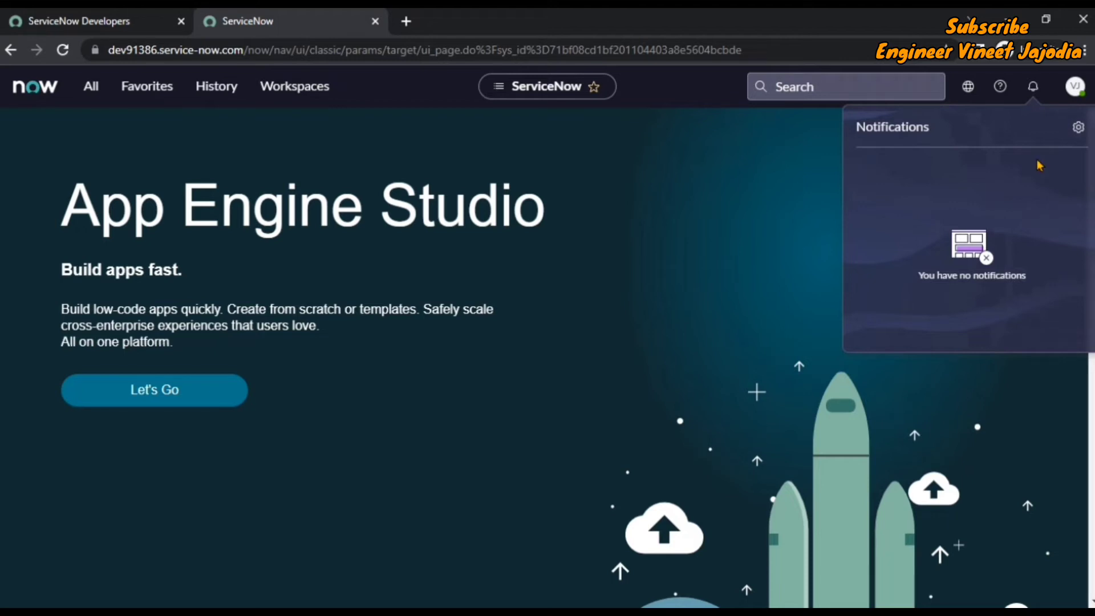
{"action": "left_click", "coordinate": [1079, 128]}
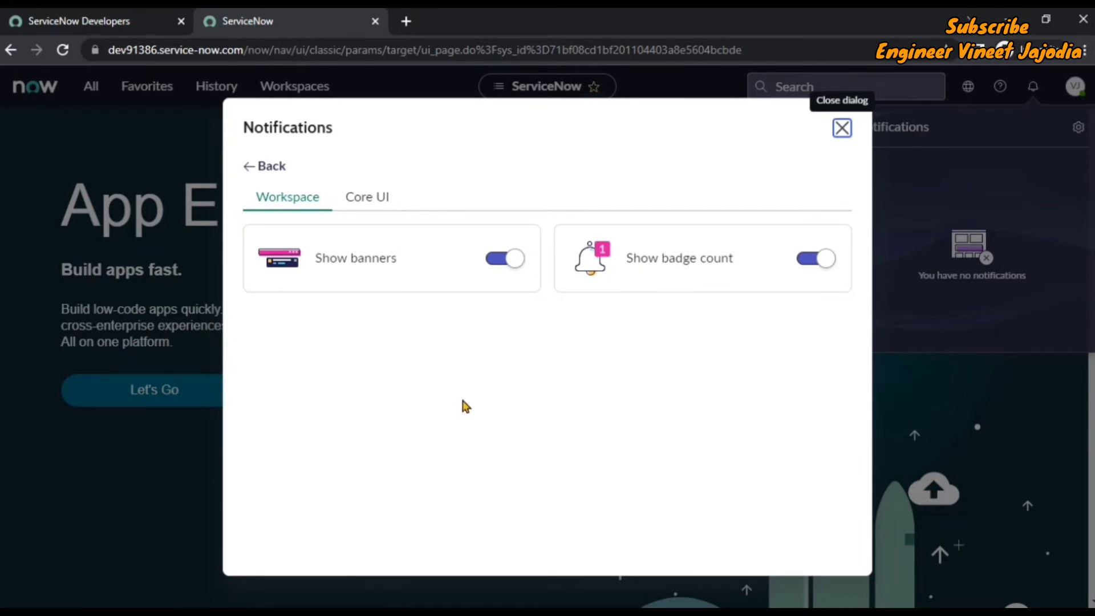
{"action": "left_click", "coordinate": [842, 130]}
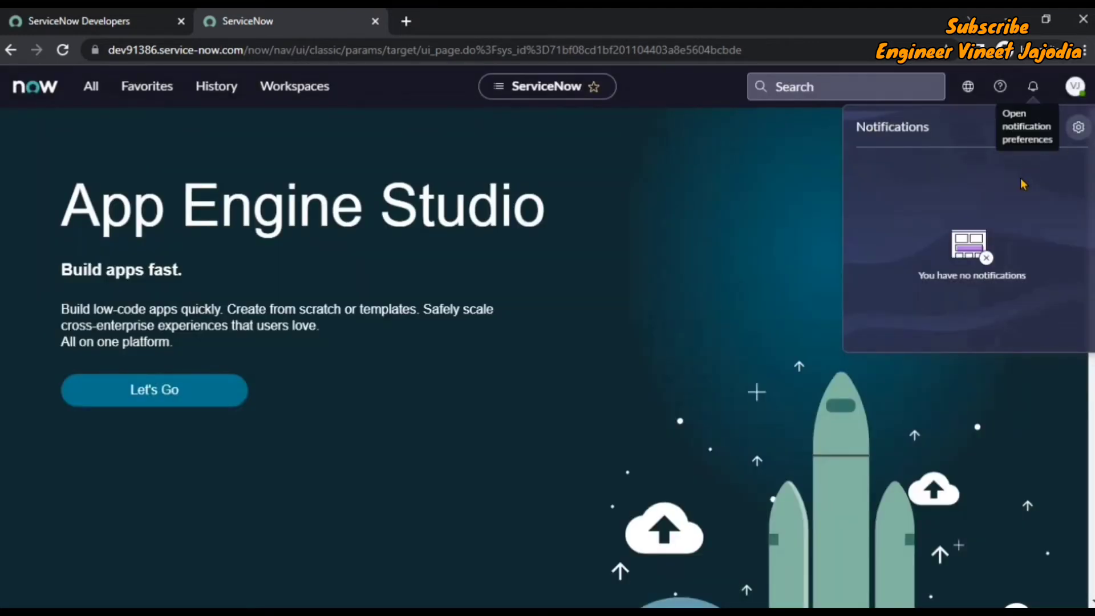
{"action": "left_click", "coordinate": [786, 206]}
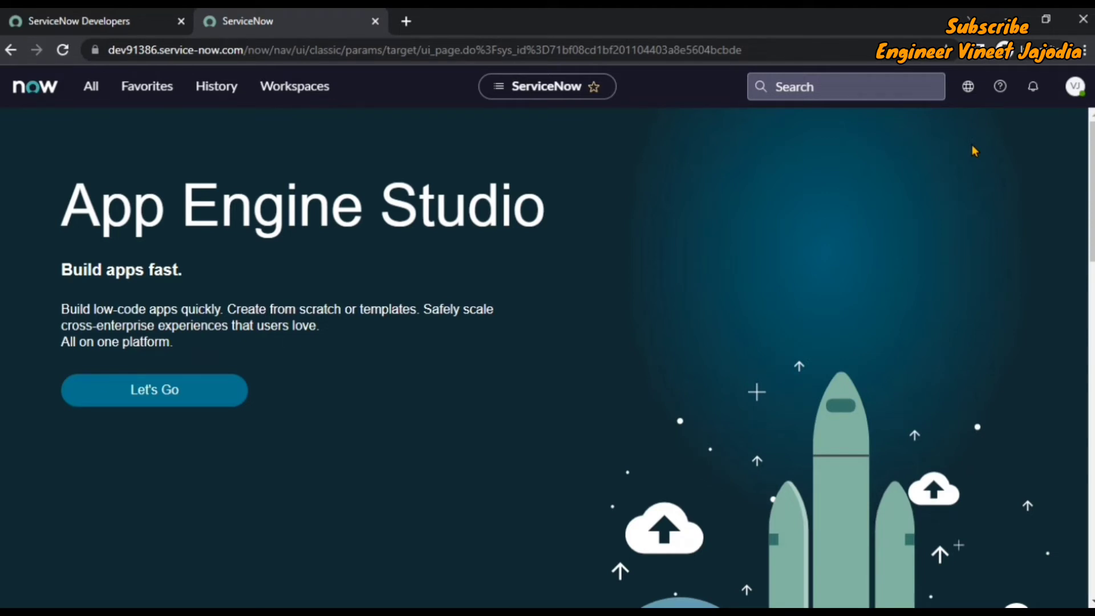
- Impersonate the demo user from the recent impersonations, and end the impersonation from that account
{"action": "left_click", "coordinate": [1073, 92]}
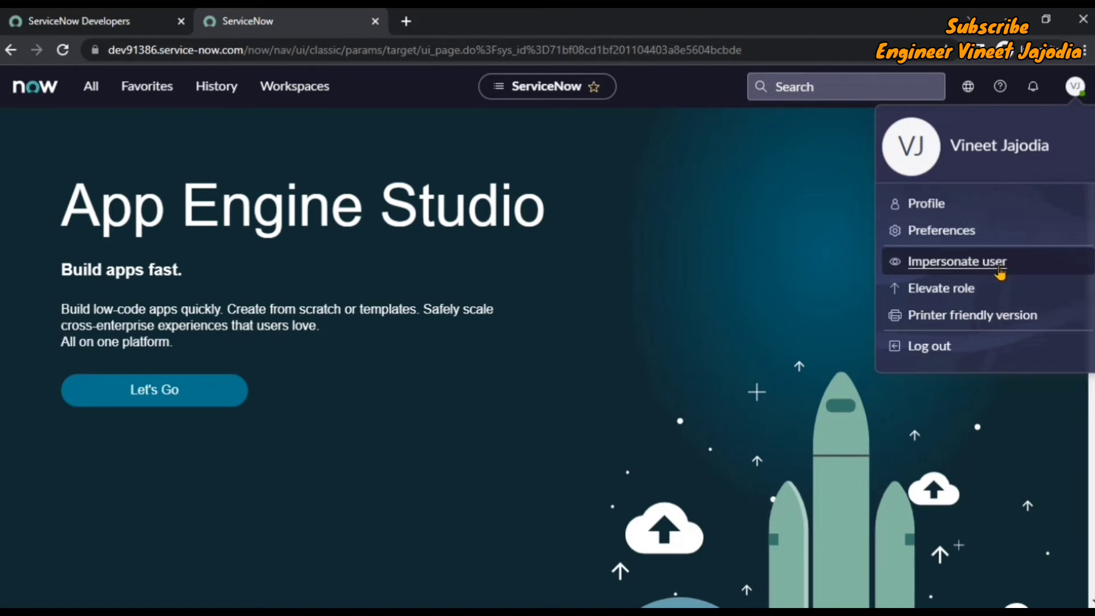
{"action": "left_click", "coordinate": [991, 272]}
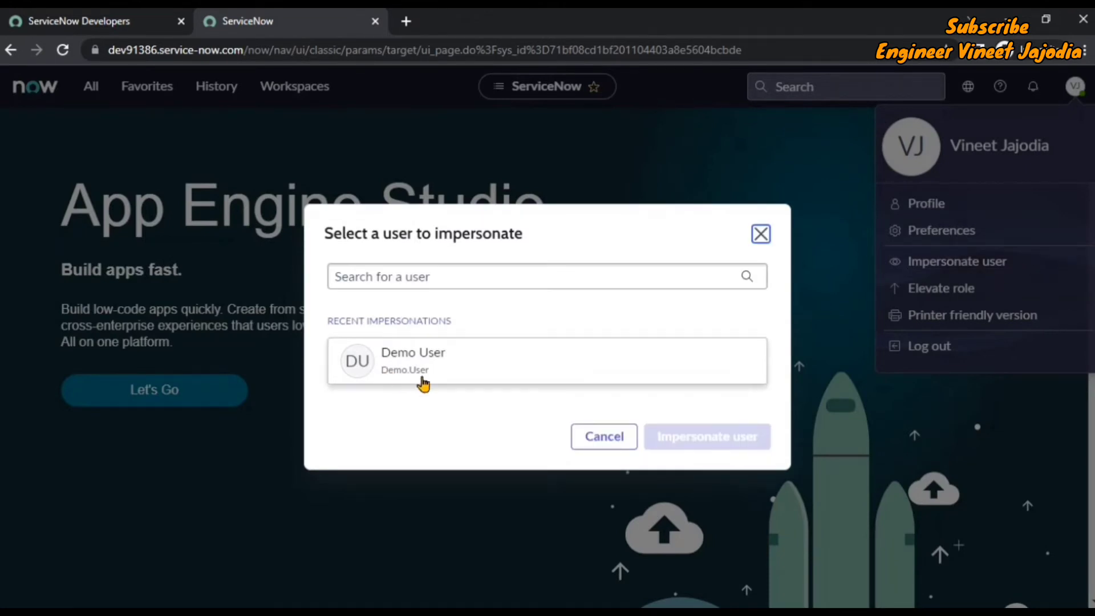
{"action": "left_click", "coordinate": [481, 365]}
{"action": "left_click", "coordinate": [701, 438]}
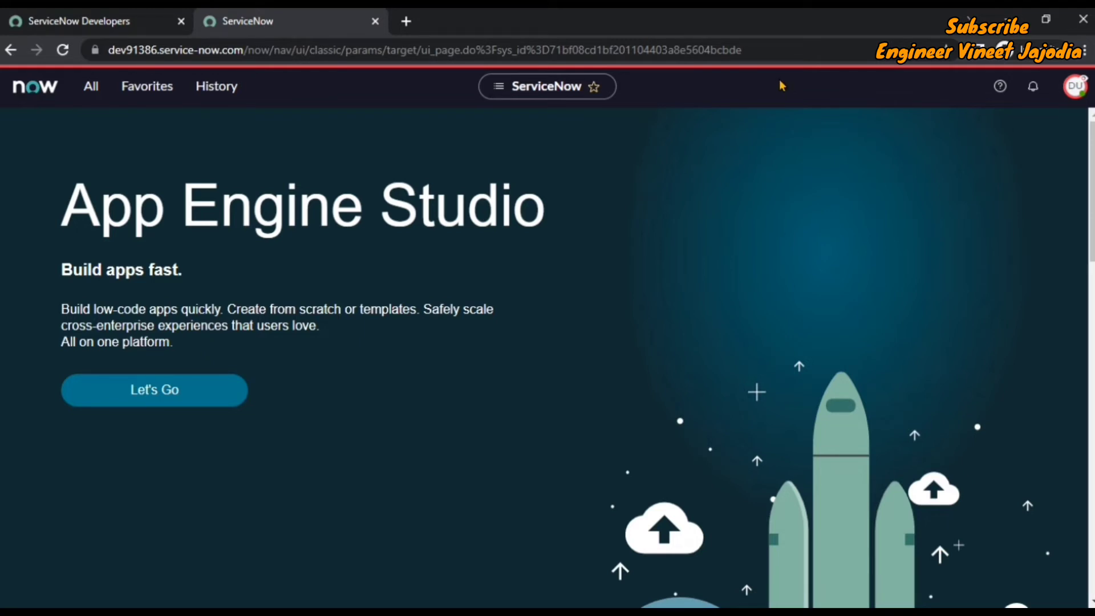
{"action": "left_click", "coordinate": [1076, 89]}
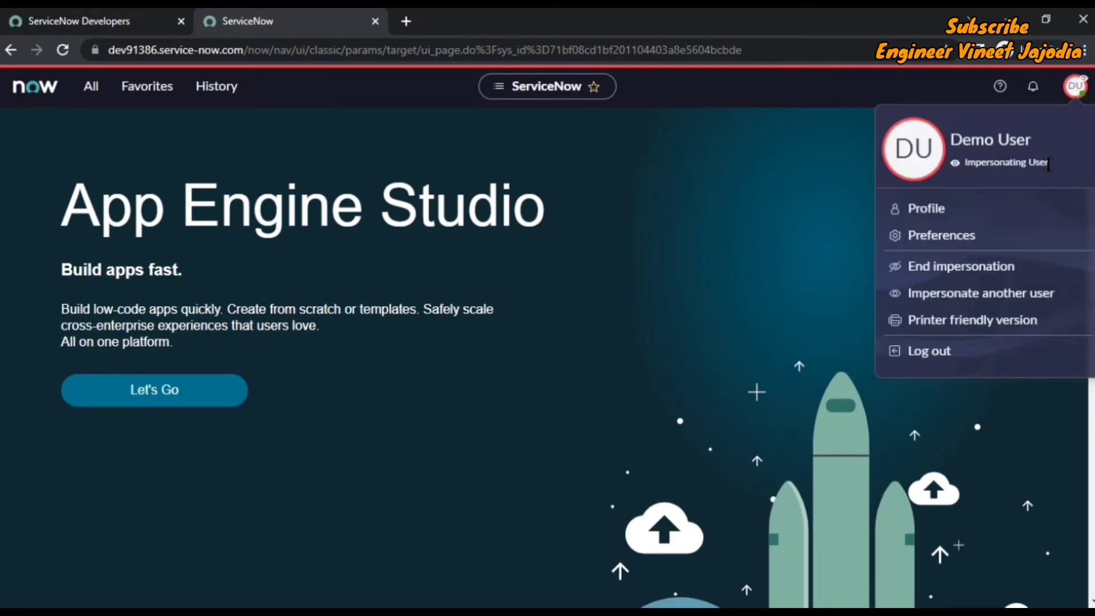
{"action": "left_click", "coordinate": [967, 278]}
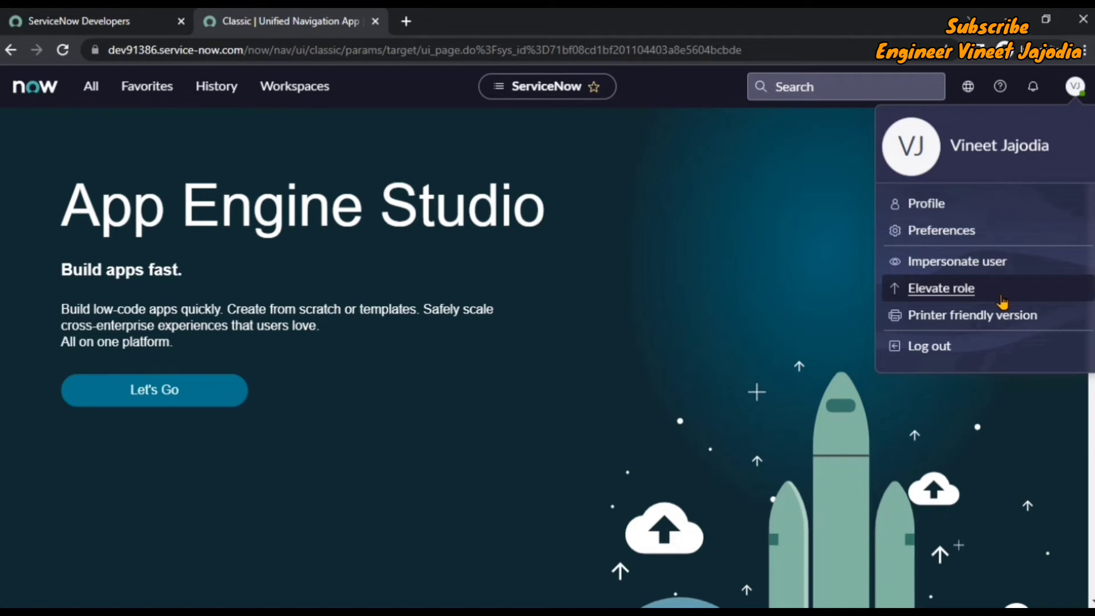
- Elevate the current account's role by granting it security_admin
{"action": "left_click", "coordinate": [962, 304]}
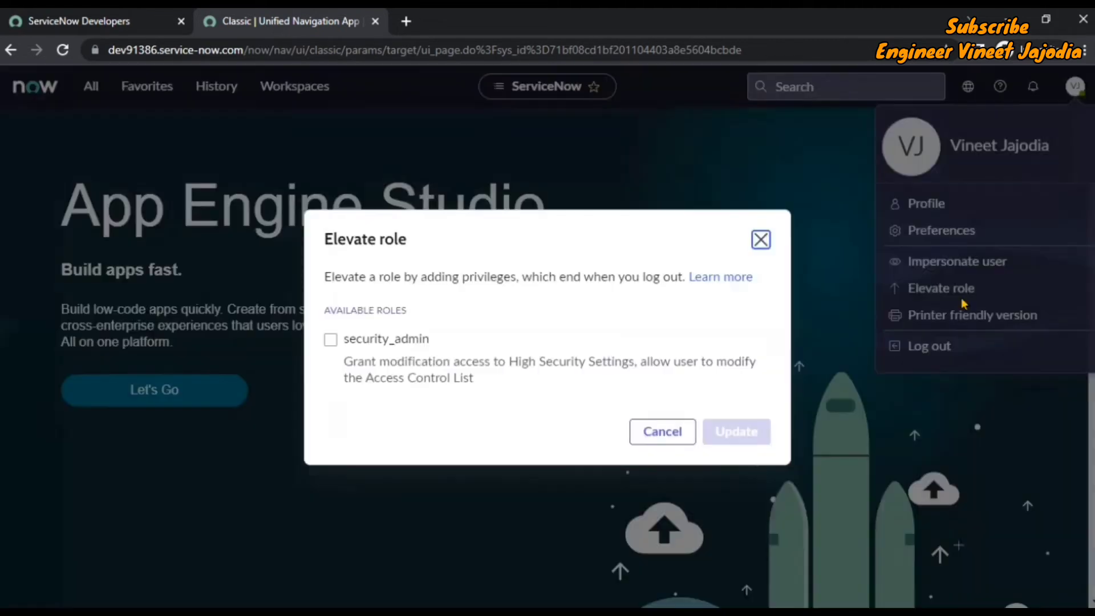
{"action": "left_click", "coordinate": [328, 341]}
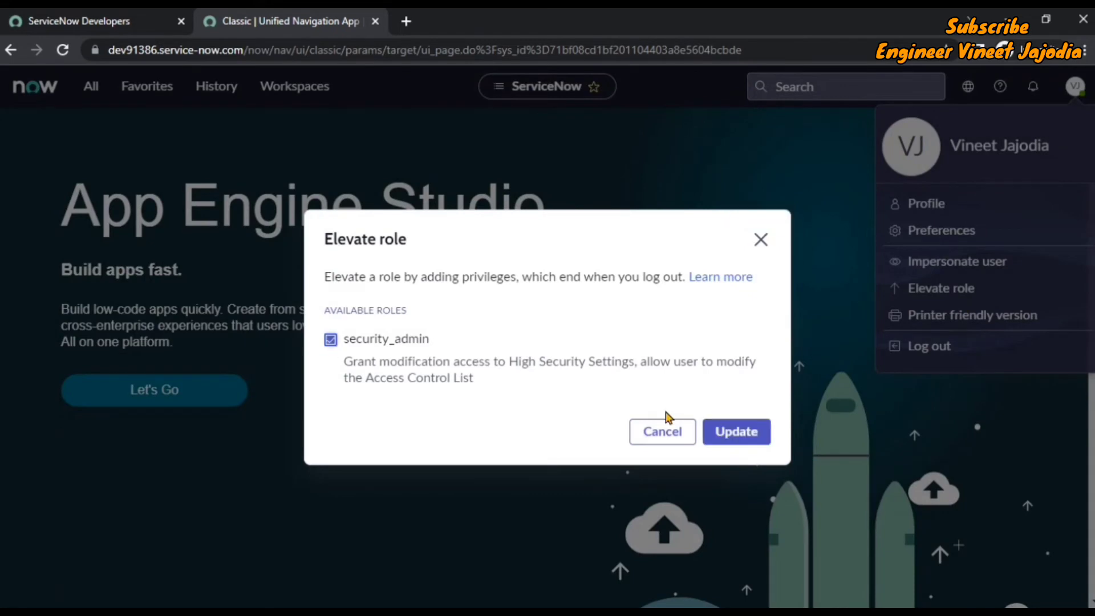
{"action": "left_click", "coordinate": [735, 437]}
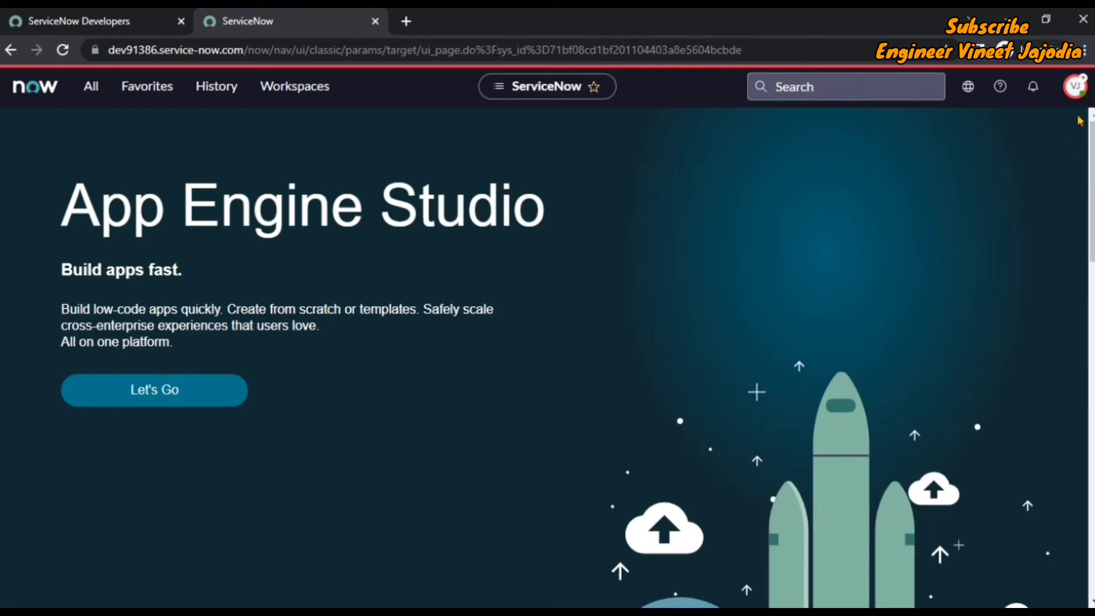
- Open the Display preferences and examine the choices for loading related lists in classic forms
{"action": "left_click", "coordinate": [1075, 86]}
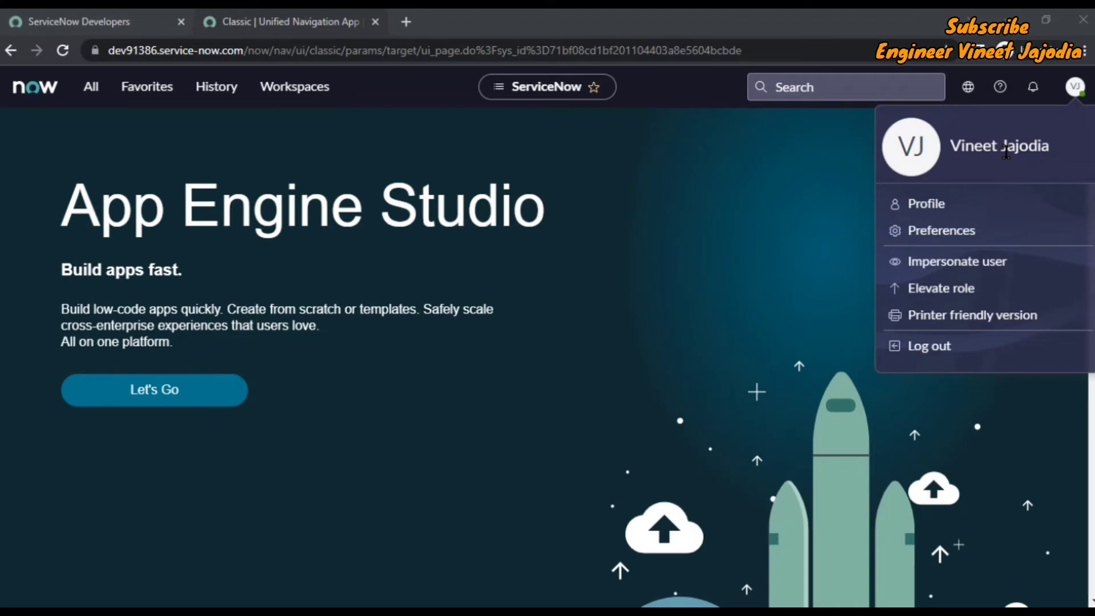
{"action": "left_click", "coordinate": [963, 232]}
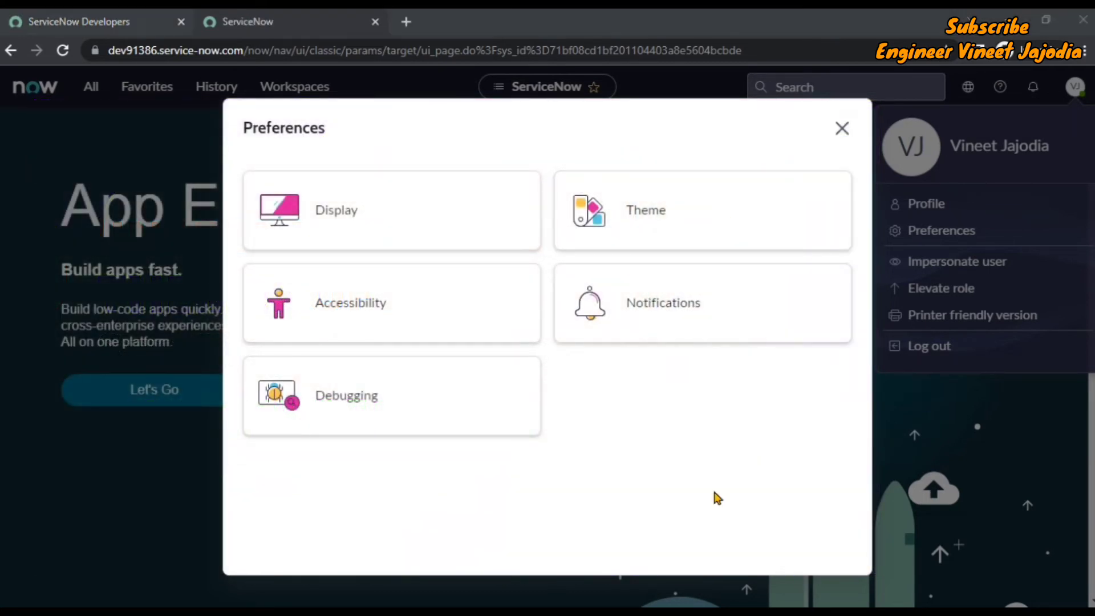
{"action": "left_click", "coordinate": [371, 221]}
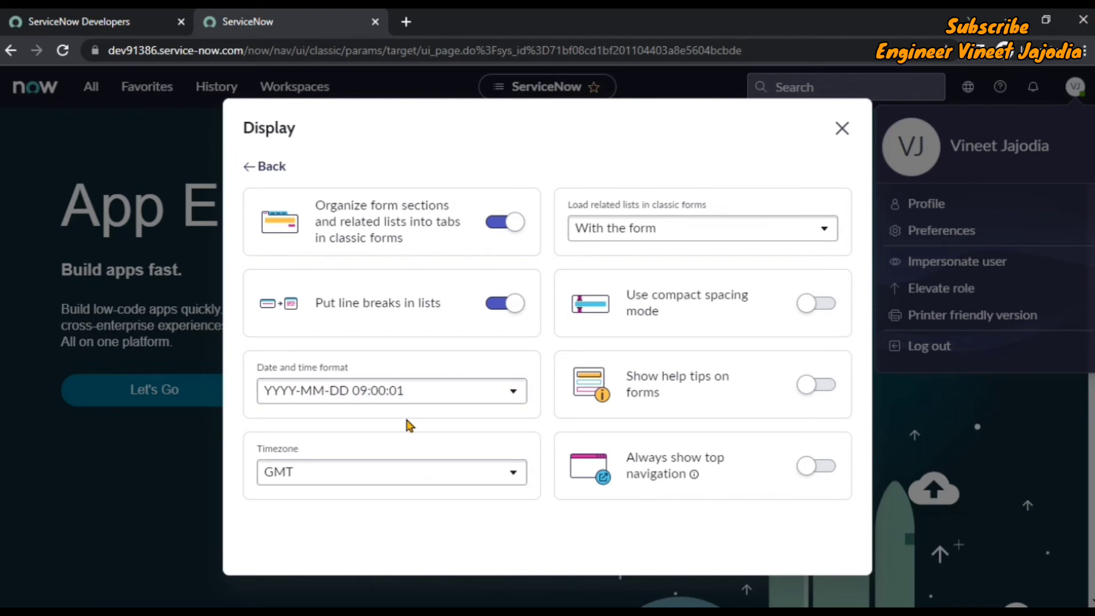
{"action": "left_click", "coordinate": [713, 228]}
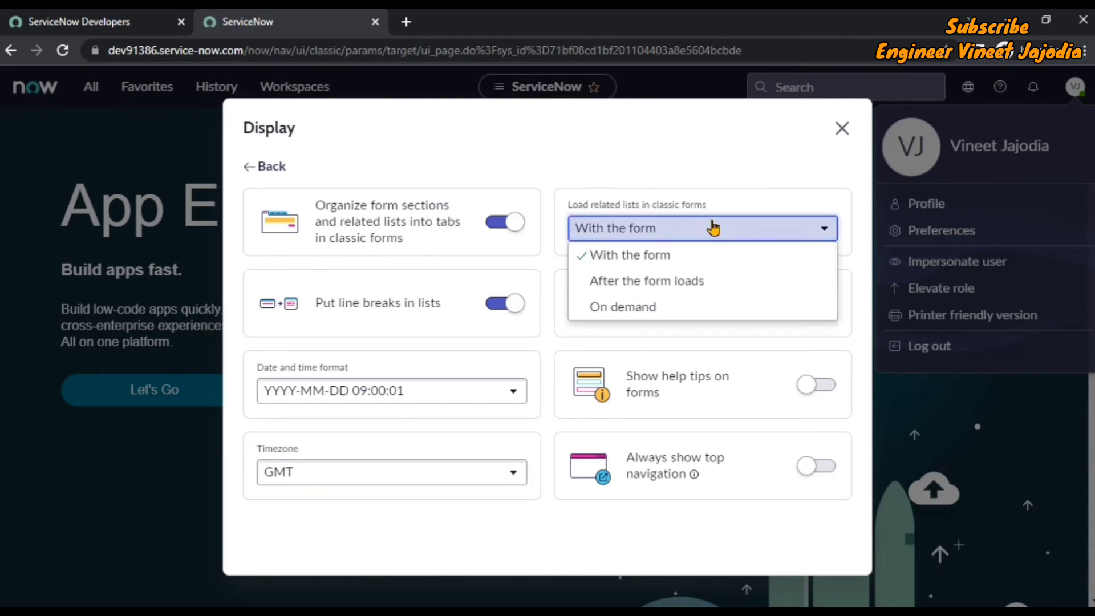
{"action": "left_click", "coordinate": [760, 202]}
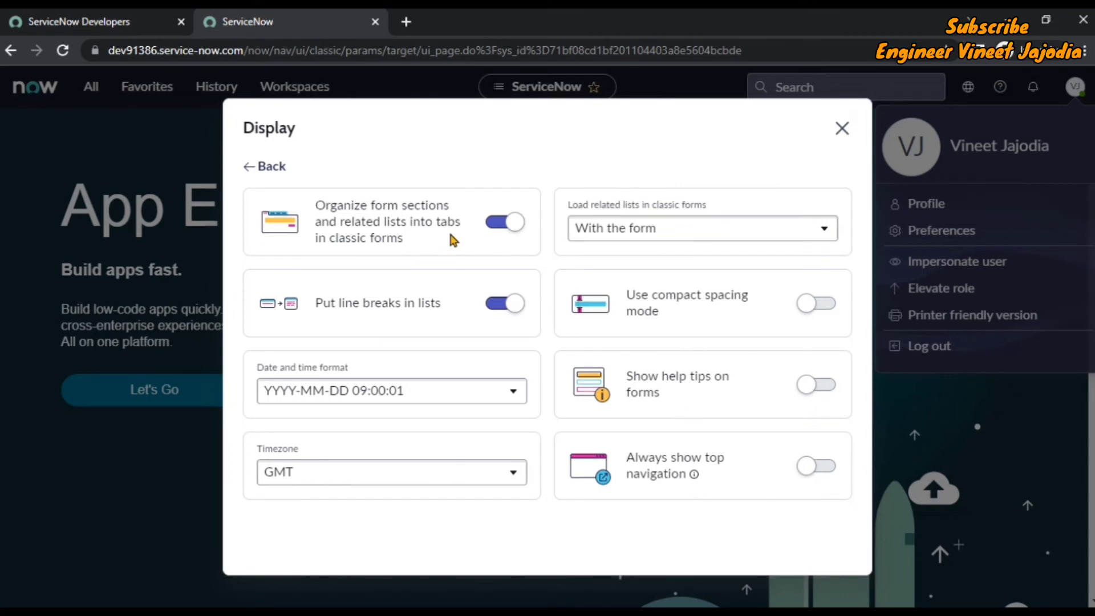
- Turn off organizing classic form sections and related lists into tabs, turn off line breaks in lists, and close the preferences
{"action": "left_click", "coordinate": [496, 225]}
{"action": "left_click", "coordinate": [506, 303]}
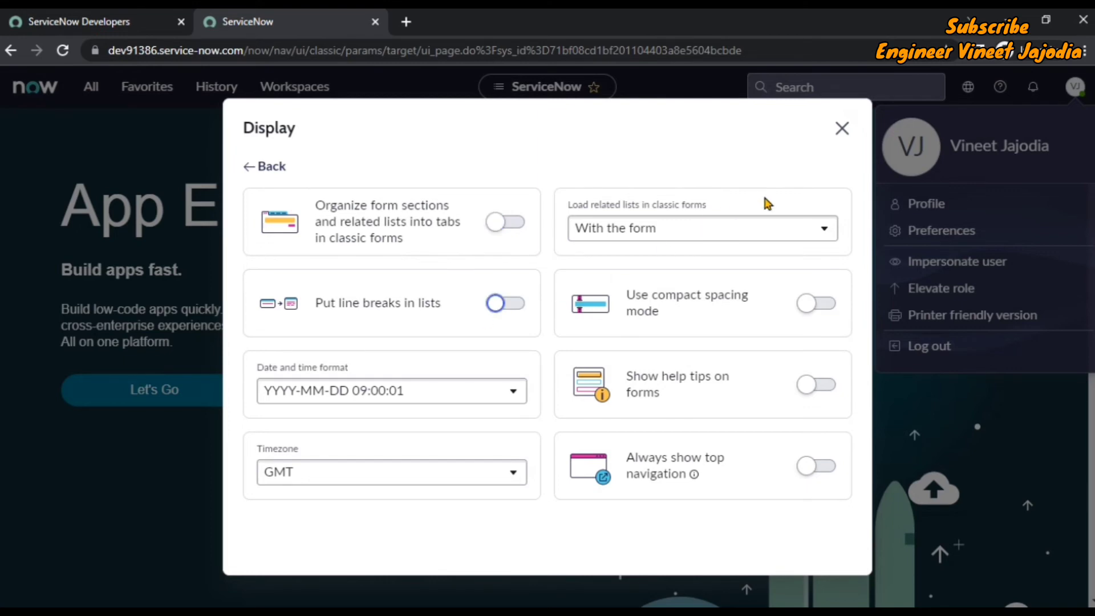
{"action": "left_click", "coordinate": [842, 129]}
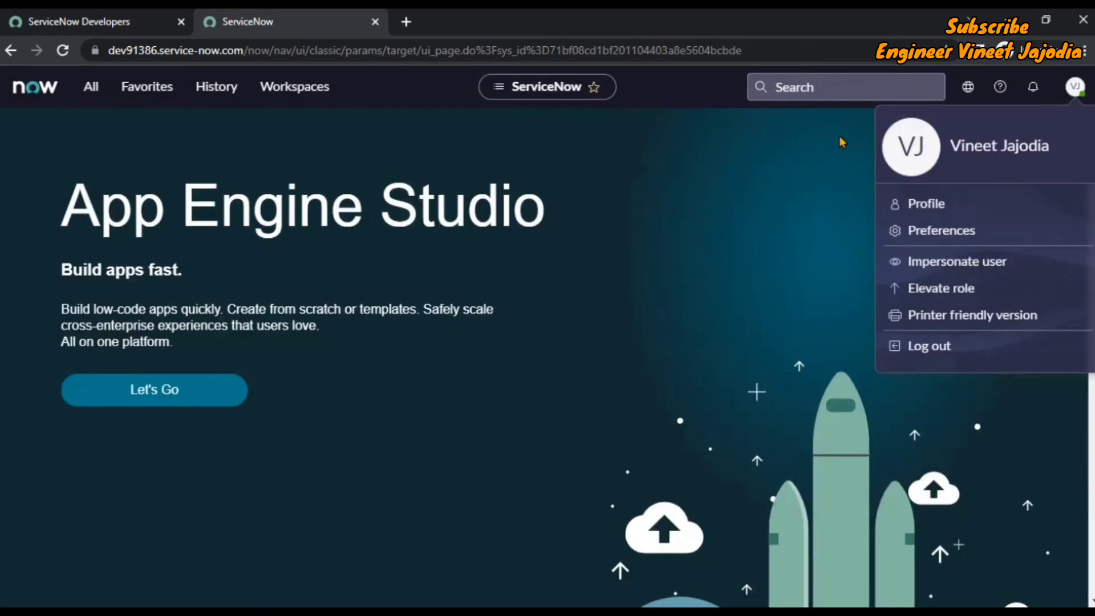
{"action": "left_click", "coordinate": [820, 203]}
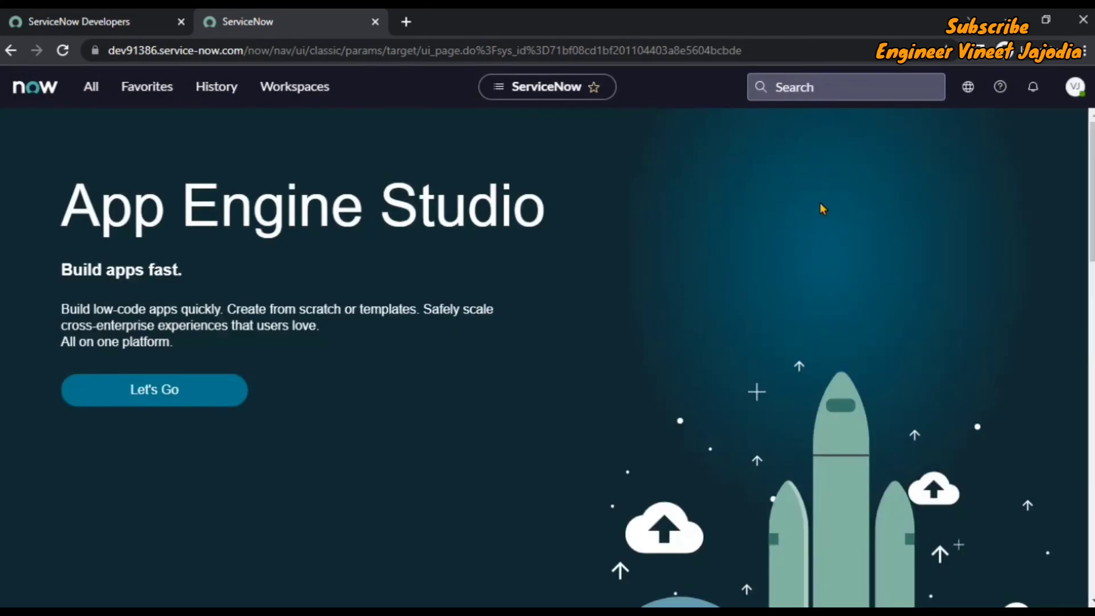
- Open the incident table's list by entering "incident.list" in the navigation filter
{"action": "left_click", "coordinate": [91, 86]}
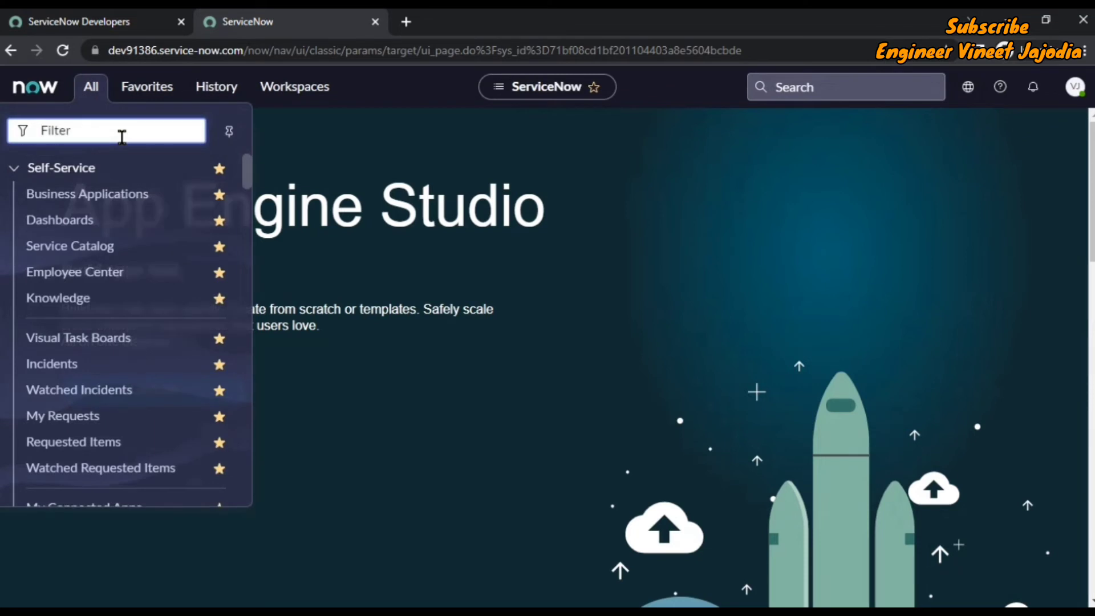
{"action": "type", "text": "incidem"}
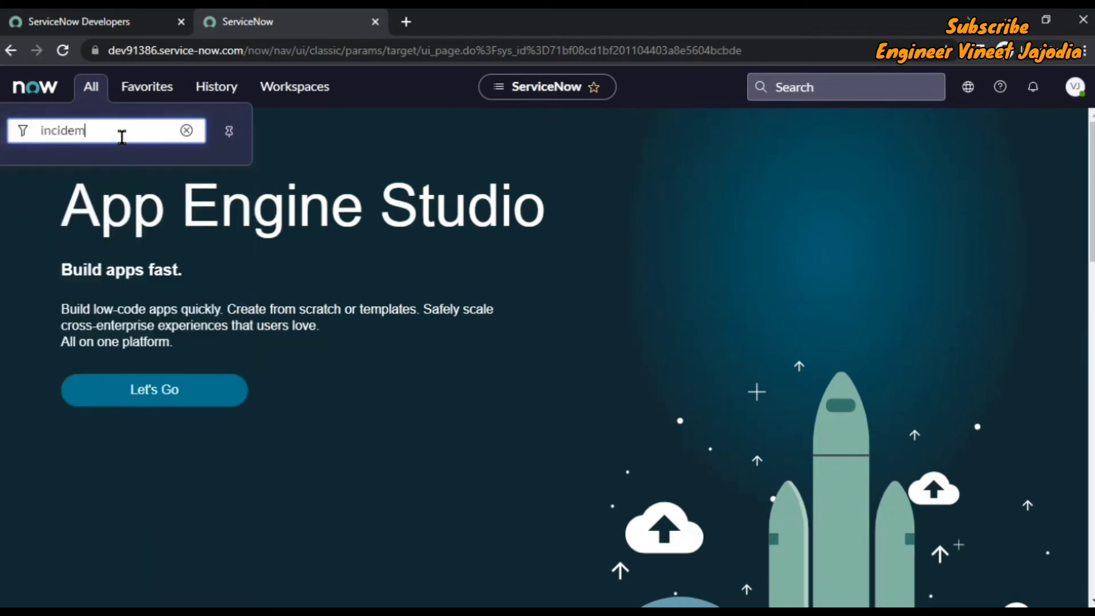
{"action": "key", "text": "BackSpace"}
{"action": "type", "text": "nt"}
{"action": "type", "text": ".list"}
{"action": "key", "text": "Return"}
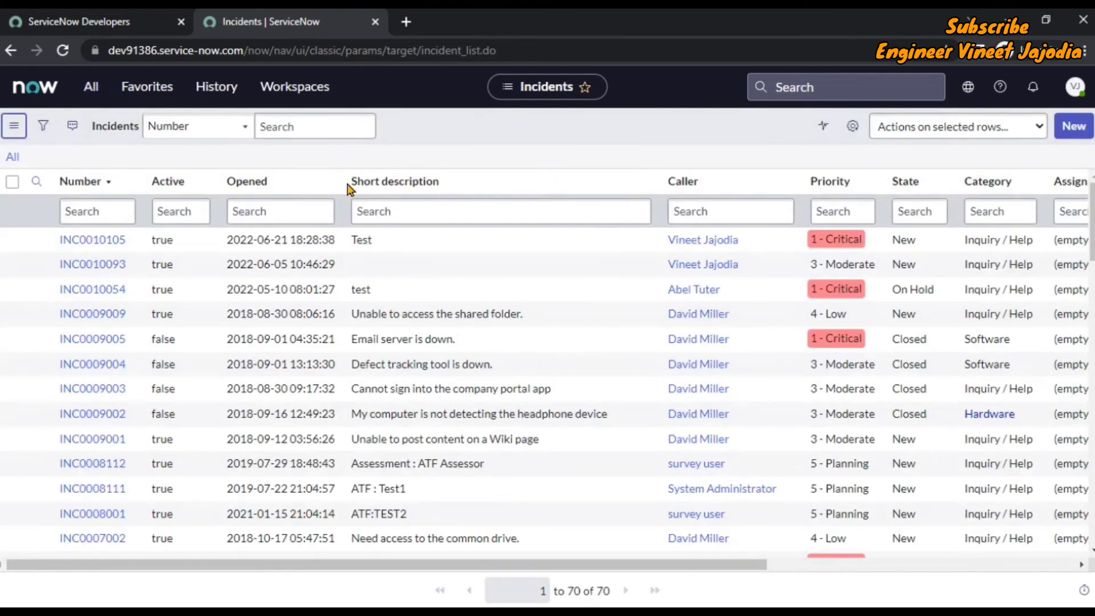
- Open incident INC0010093 and examine the layout of its form sections and related lists from start to end
{"action": "left_click", "coordinate": [88, 266]}
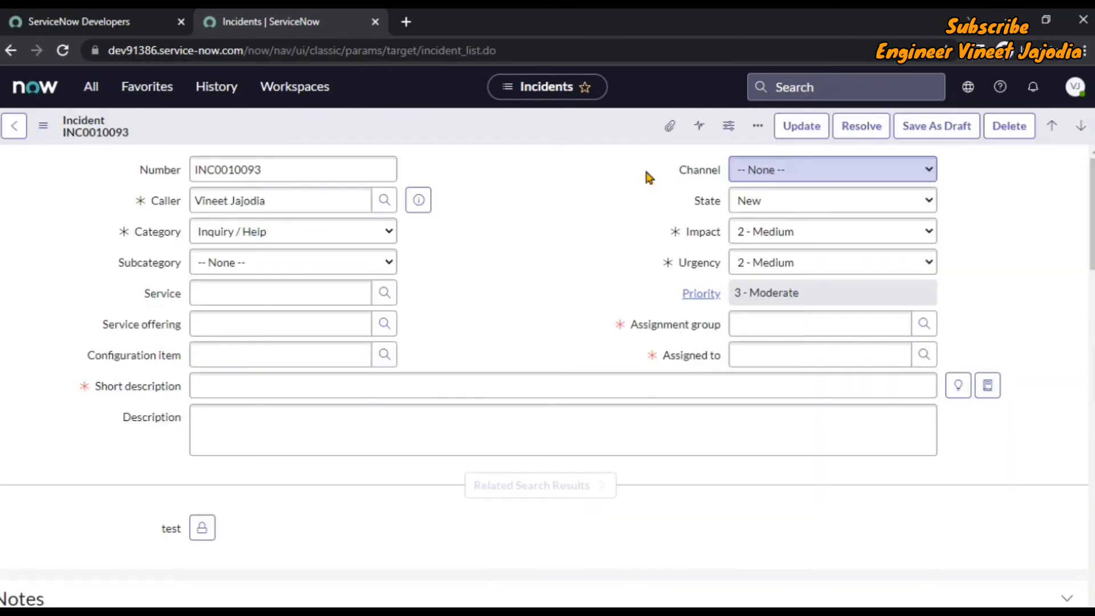
{"action": "scroll", "coordinate": [611, 203], "scroll_direction": "down", "scroll_amount": 5}
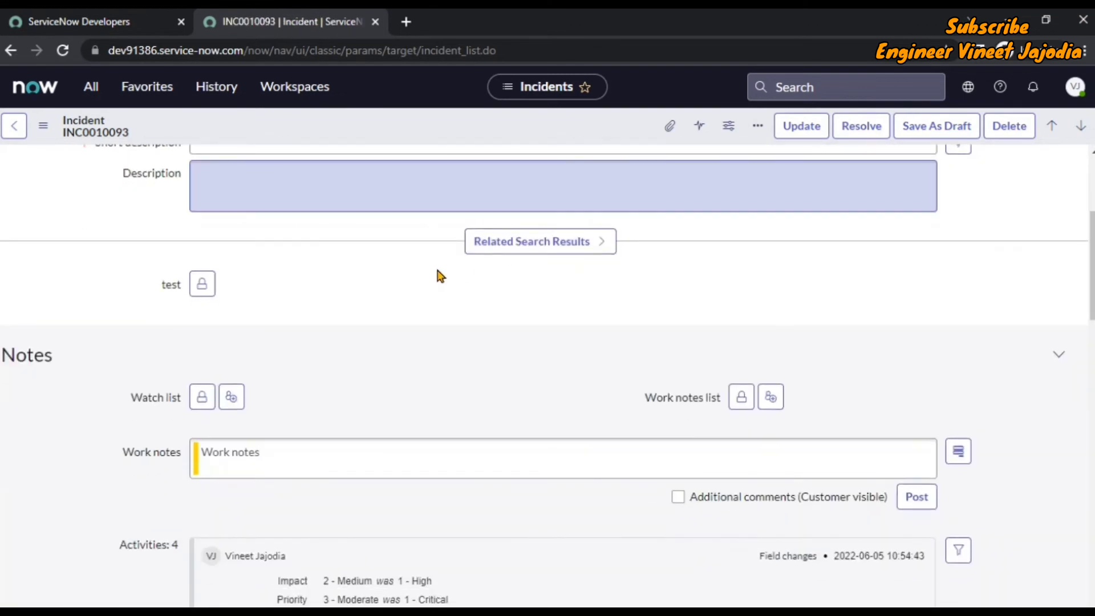
{"action": "scroll", "coordinate": [439, 284], "scroll_direction": "down", "scroll_amount": 2}
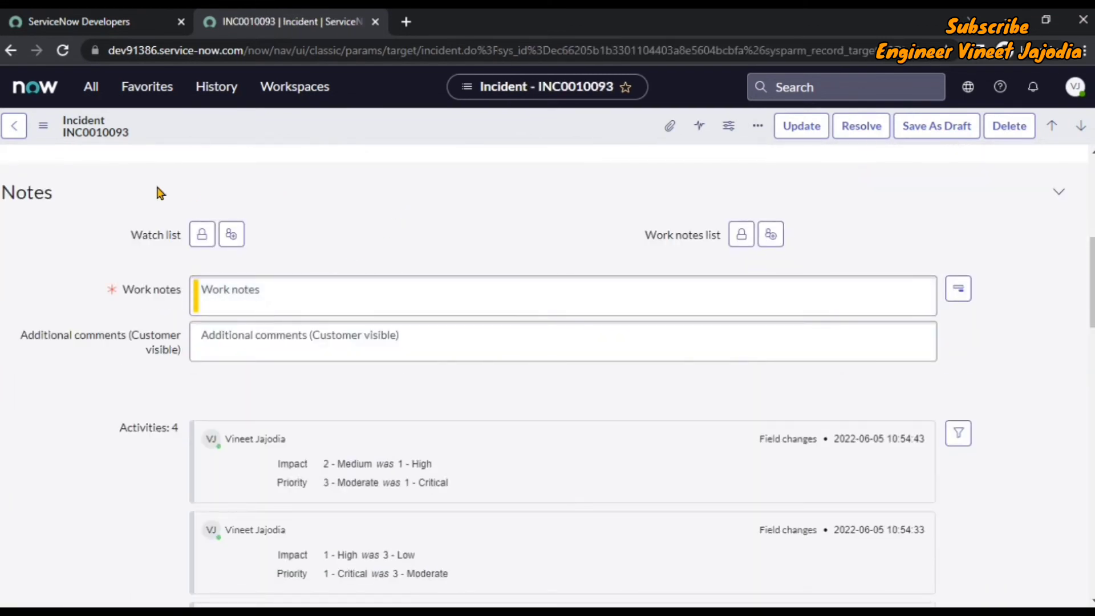
{"action": "scroll", "coordinate": [54, 220], "scroll_direction": "down", "scroll_amount": 5}
{"action": "scroll", "coordinate": [69, 228], "scroll_direction": "down", "scroll_amount": 3}
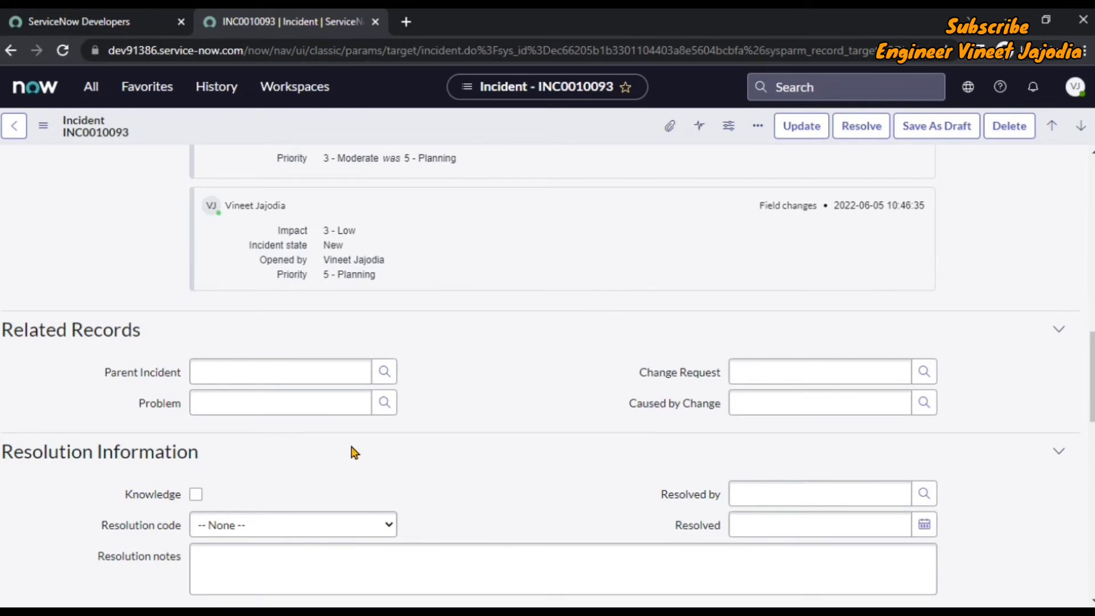
{"action": "scroll", "coordinate": [342, 445], "scroll_direction": "down", "scroll_amount": 3}
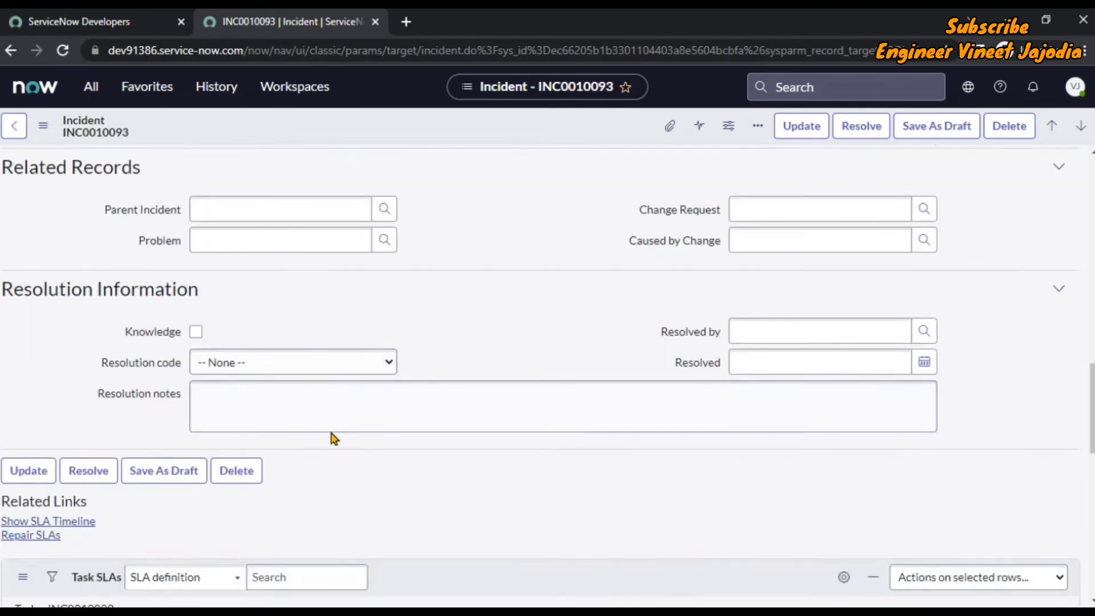
{"action": "scroll", "coordinate": [354, 395], "scroll_direction": "down", "scroll_amount": 3}
{"action": "scroll", "coordinate": [432, 372], "scroll_direction": "down", "scroll_amount": 2}
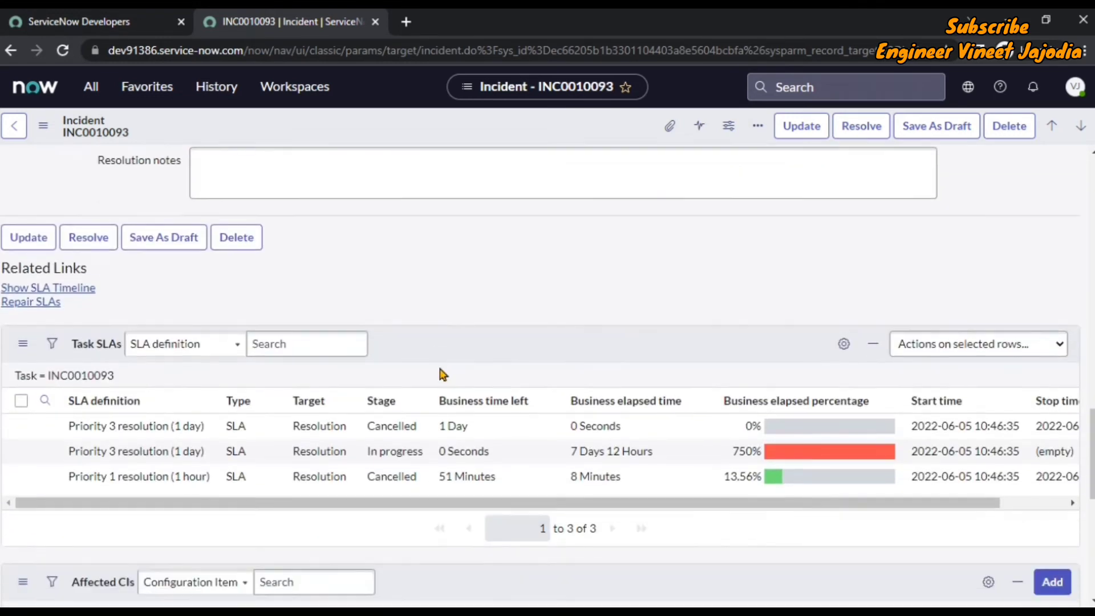
{"action": "scroll", "coordinate": [232, 411], "scroll_direction": "down", "scroll_amount": 8}
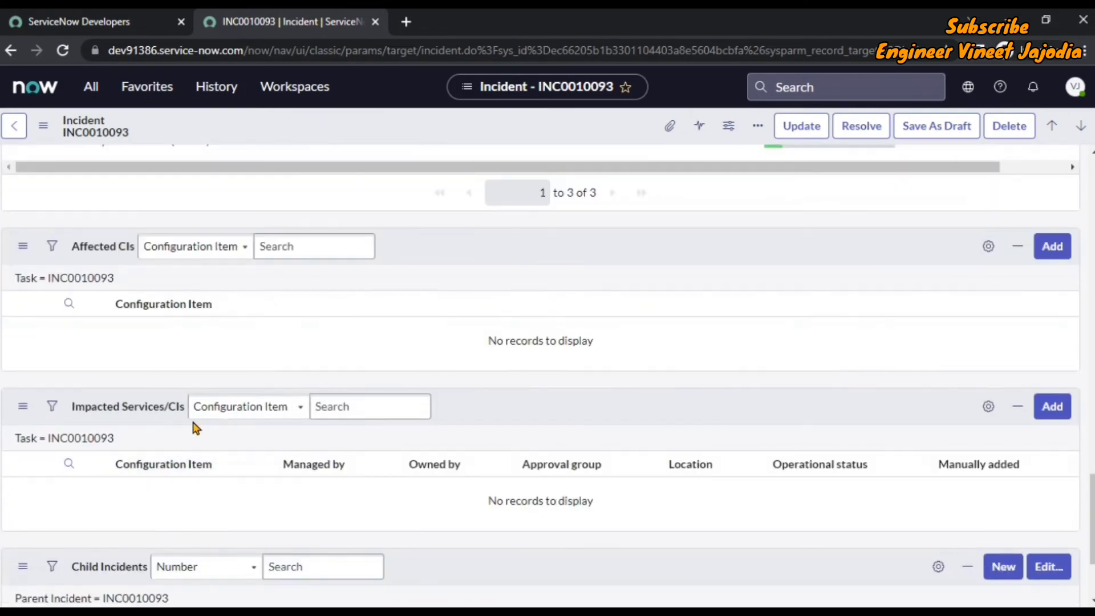
{"action": "scroll", "coordinate": [130, 500], "scroll_direction": "down", "scroll_amount": 2}
{"action": "scroll", "coordinate": [130, 500], "scroll_direction": "down", "scroll_amount": 2}
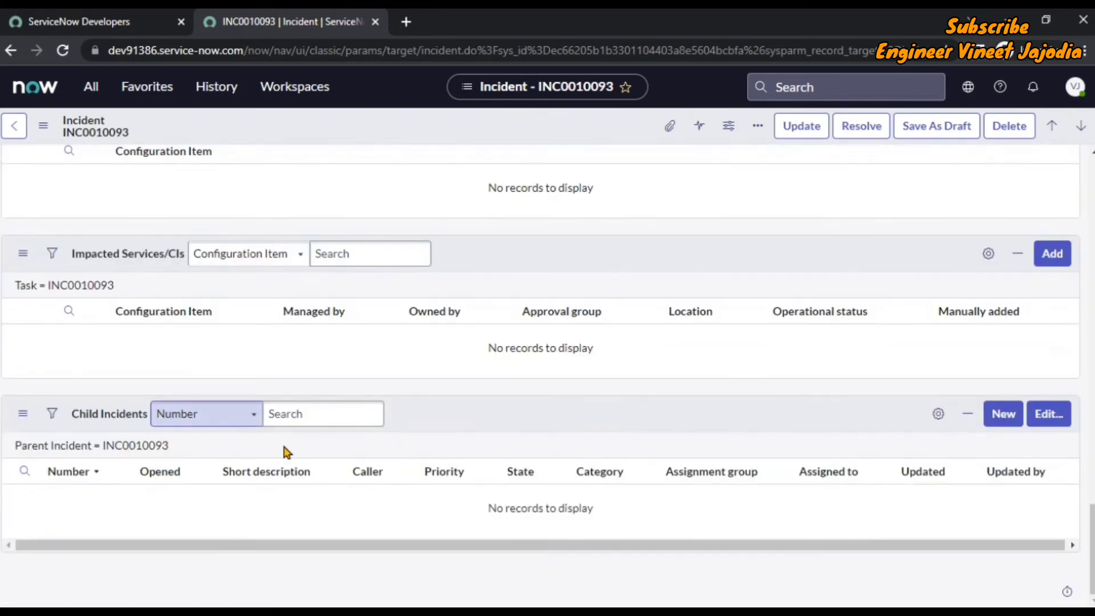
{"action": "scroll", "coordinate": [289, 453], "scroll_direction": "up", "scroll_amount": 15}
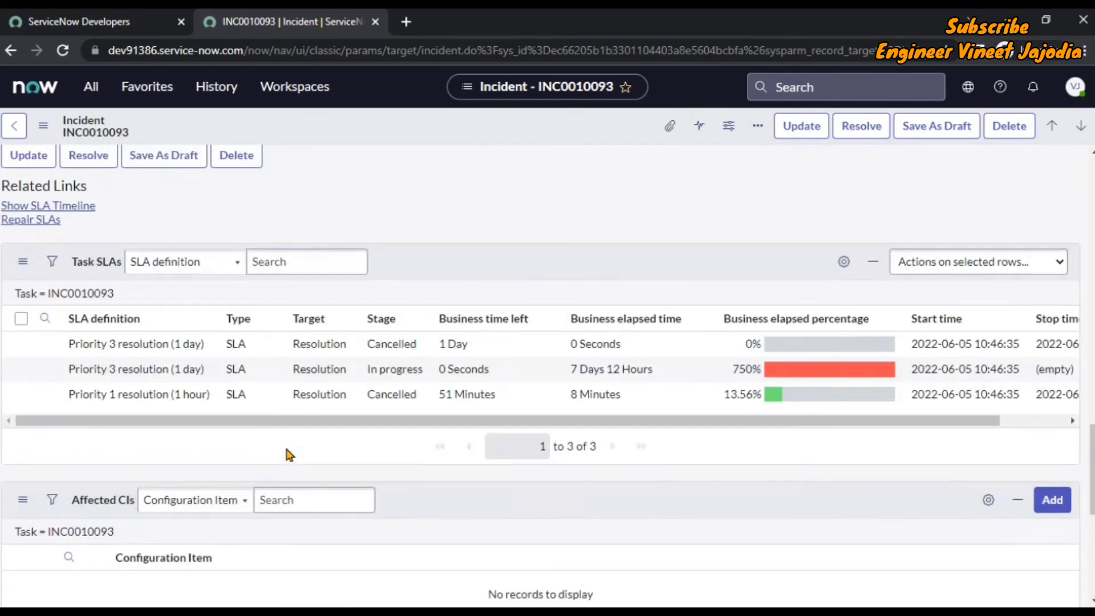
{"action": "scroll", "coordinate": [368, 388], "scroll_direction": "up", "scroll_amount": 15}
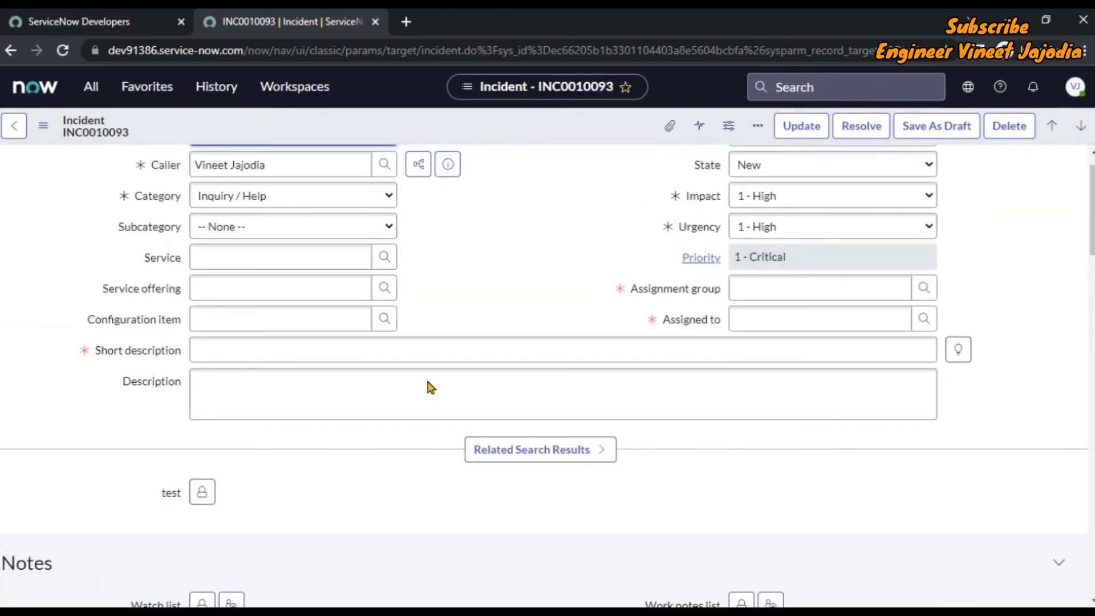
- Turn on organizing form sections and related lists into tabs in the Display preferences, and close the preferences
{"action": "left_click", "coordinate": [1075, 87]}
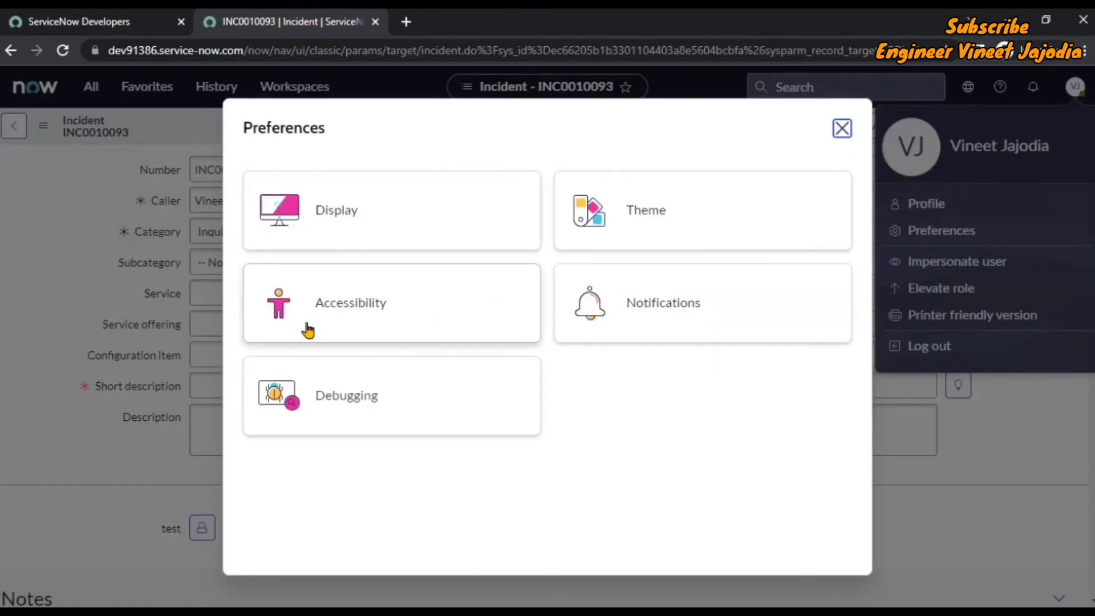
{"action": "left_click", "coordinate": [337, 212]}
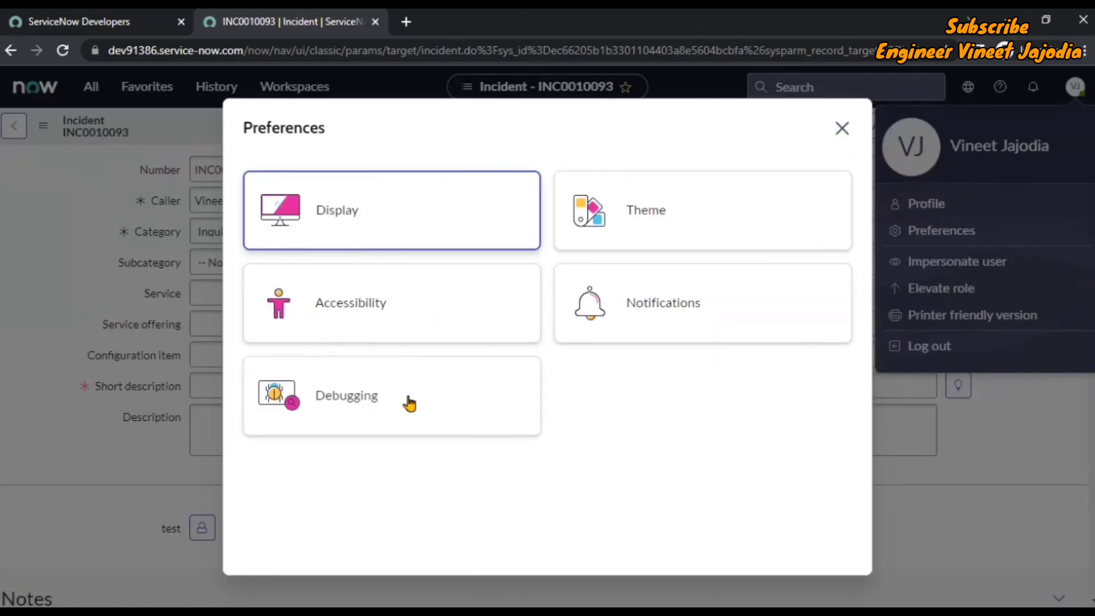
{"action": "left_click", "coordinate": [512, 224]}
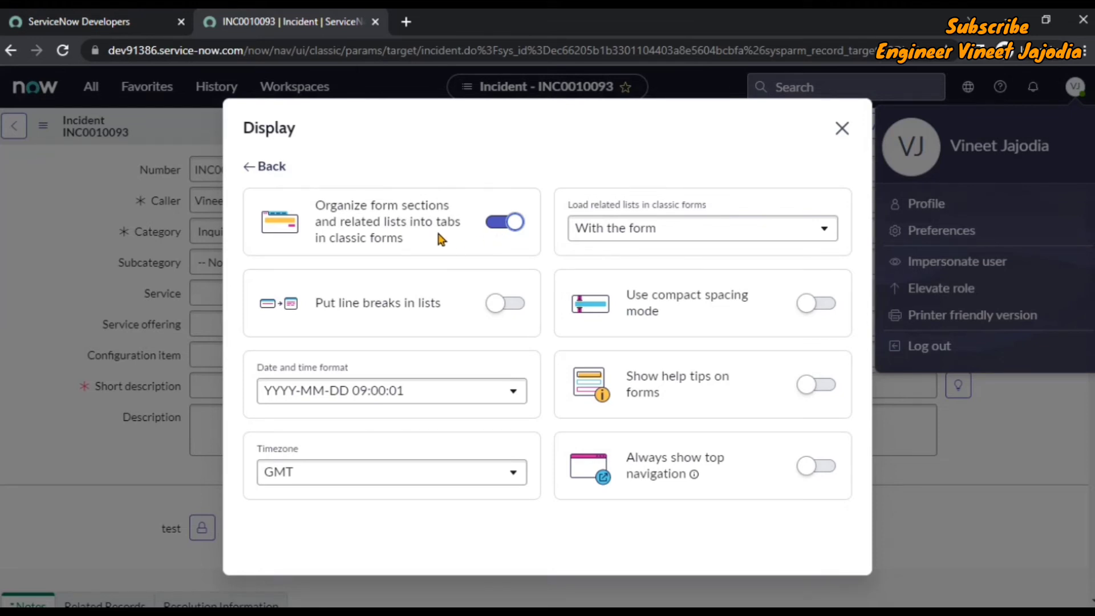
{"action": "left_click", "coordinate": [53, 244]}
{"action": "left_click", "coordinate": [842, 128]}
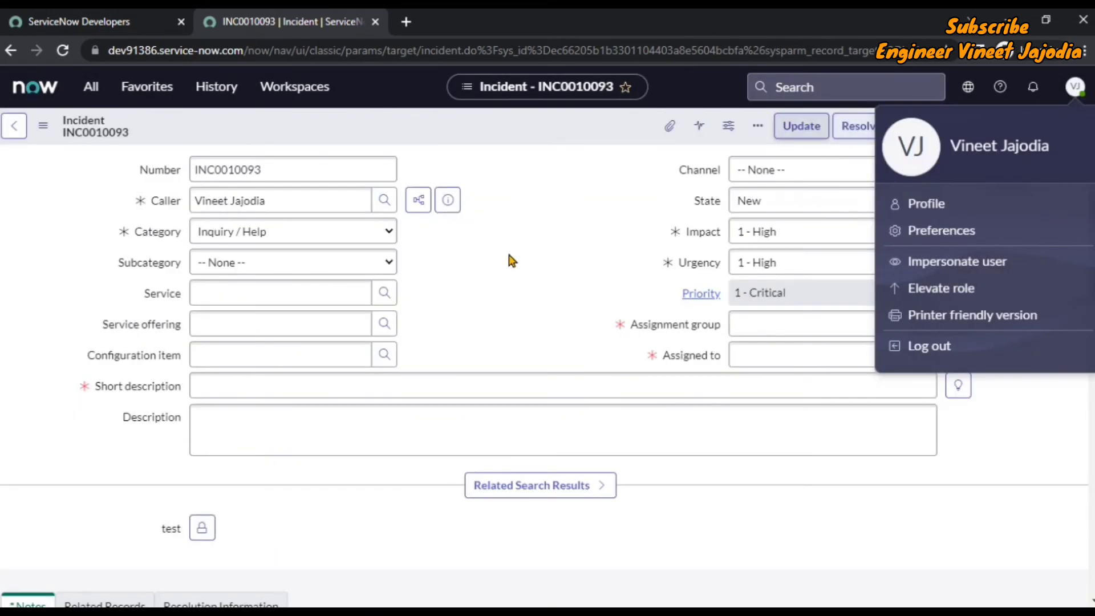
{"action": "left_click", "coordinate": [565, 220]}
{"action": "left_click", "coordinate": [519, 311]}
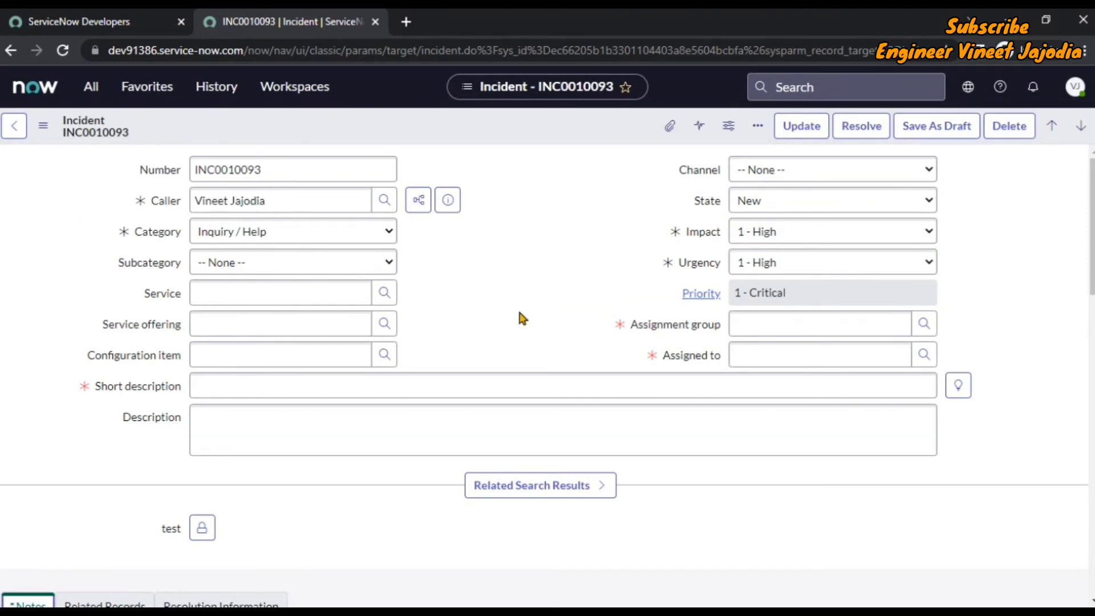
- Examine the tabbed layout of incident INC0010093, including Related Records, Resolution Information, Affected CIs, Impacted Services/CIs and Child Incidents
{"action": "scroll", "coordinate": [522, 318], "scroll_direction": "down", "scroll_amount": 7}
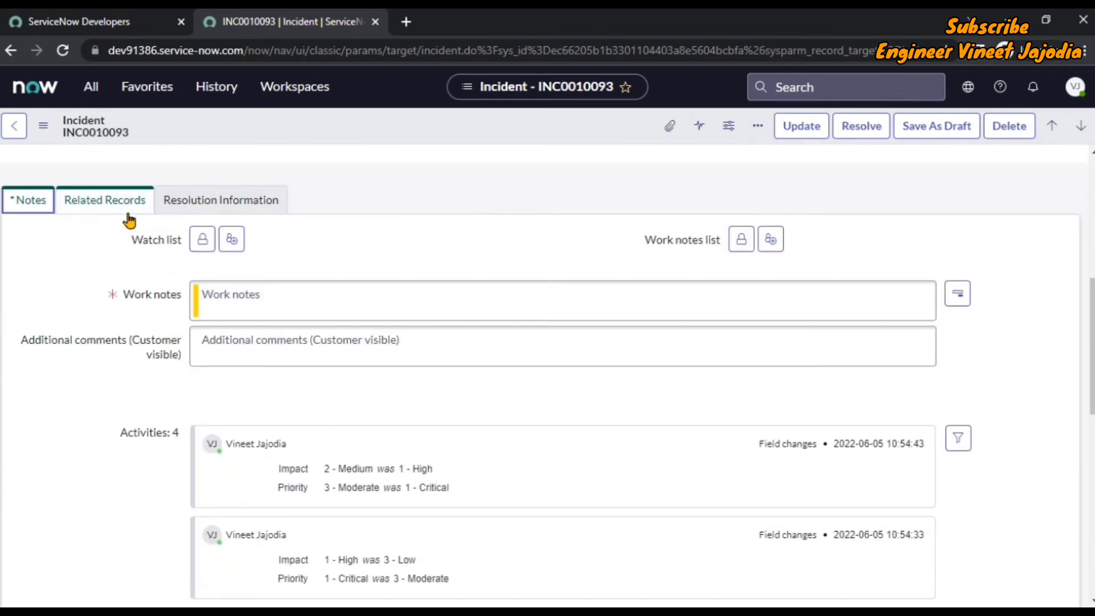
{"action": "left_click", "coordinate": [98, 207]}
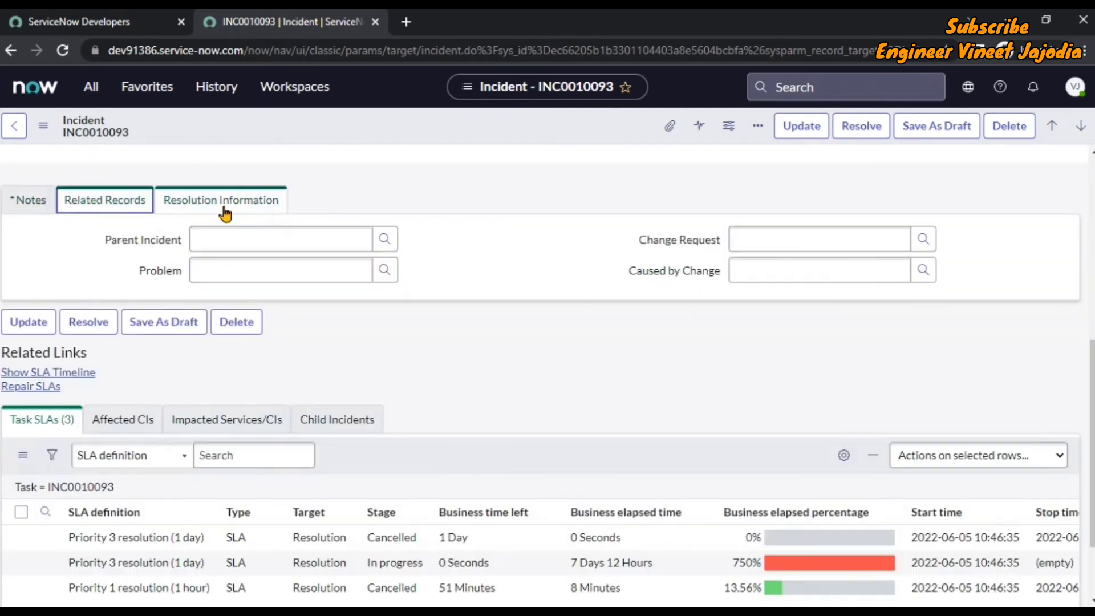
{"action": "left_click", "coordinate": [225, 205]}
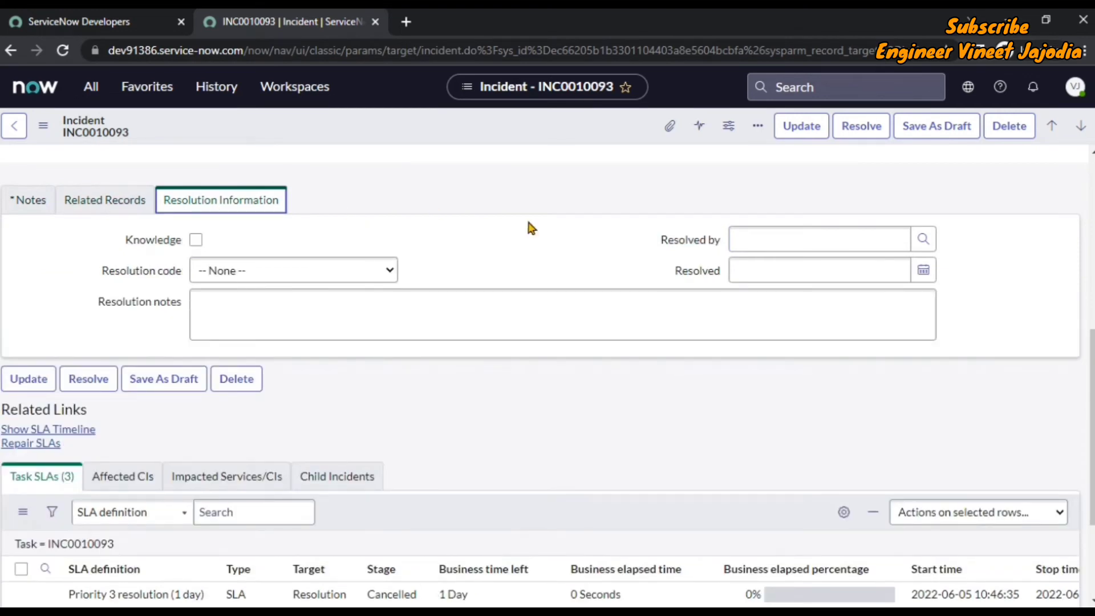
{"action": "scroll", "coordinate": [576, 264], "scroll_direction": "down", "scroll_amount": 3}
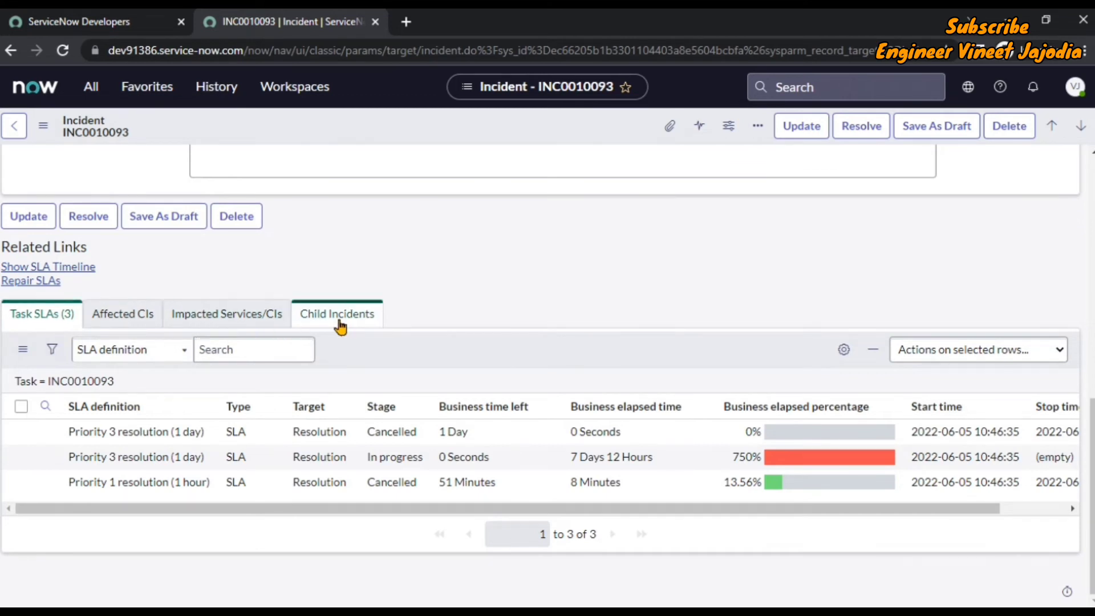
{"action": "left_click", "coordinate": [129, 323]}
{"action": "left_click", "coordinate": [274, 347]}
{"action": "left_click", "coordinate": [337, 347]}
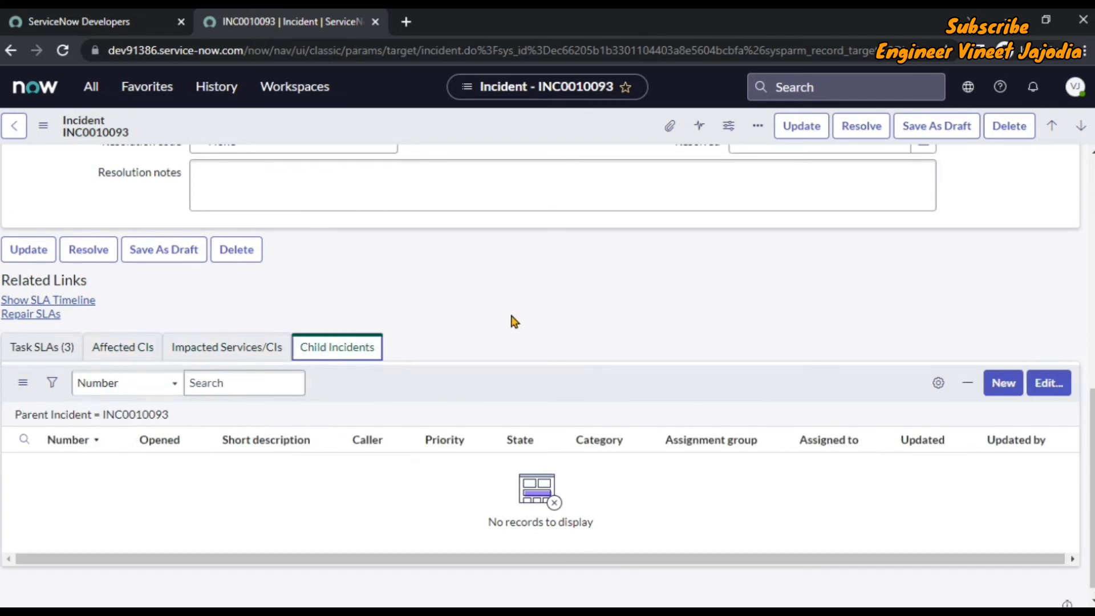
{"action": "scroll", "coordinate": [778, 296], "scroll_direction": "up", "scroll_amount": 5}
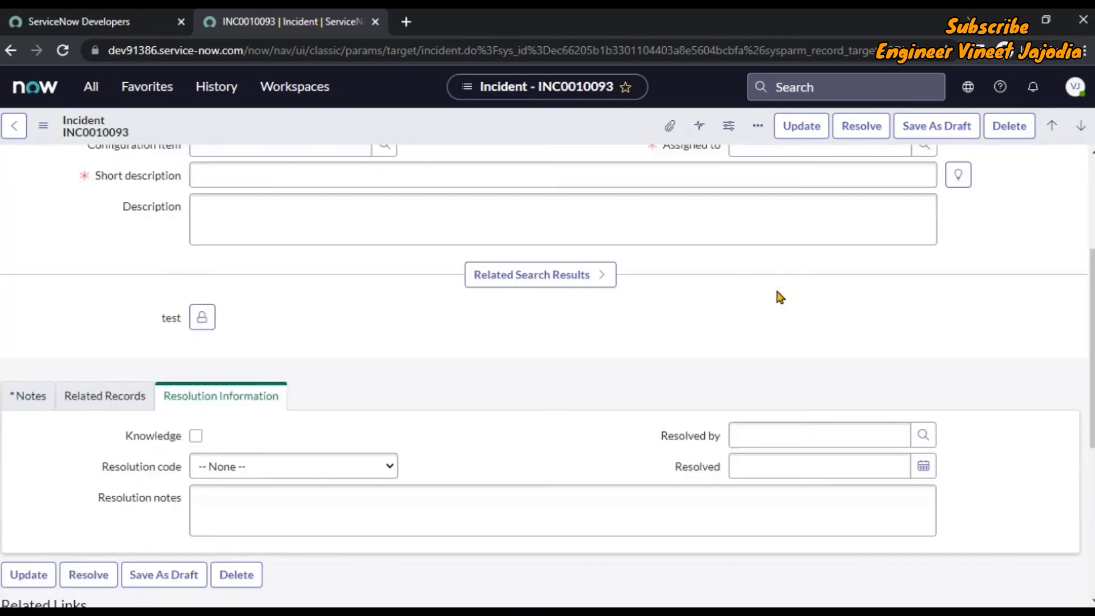
{"action": "scroll", "coordinate": [779, 294], "scroll_direction": "up", "scroll_amount": 3}
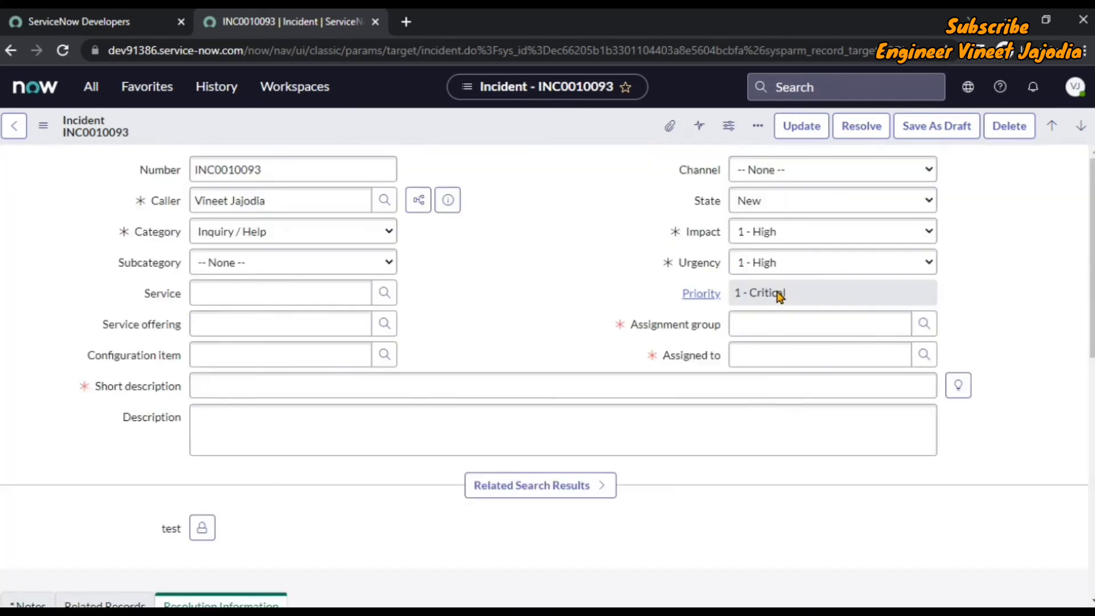
- Return to the incident list, turn on line breaks in lists in the Display preferences, and close the preferences
{"action": "left_click", "coordinate": [1076, 88]}
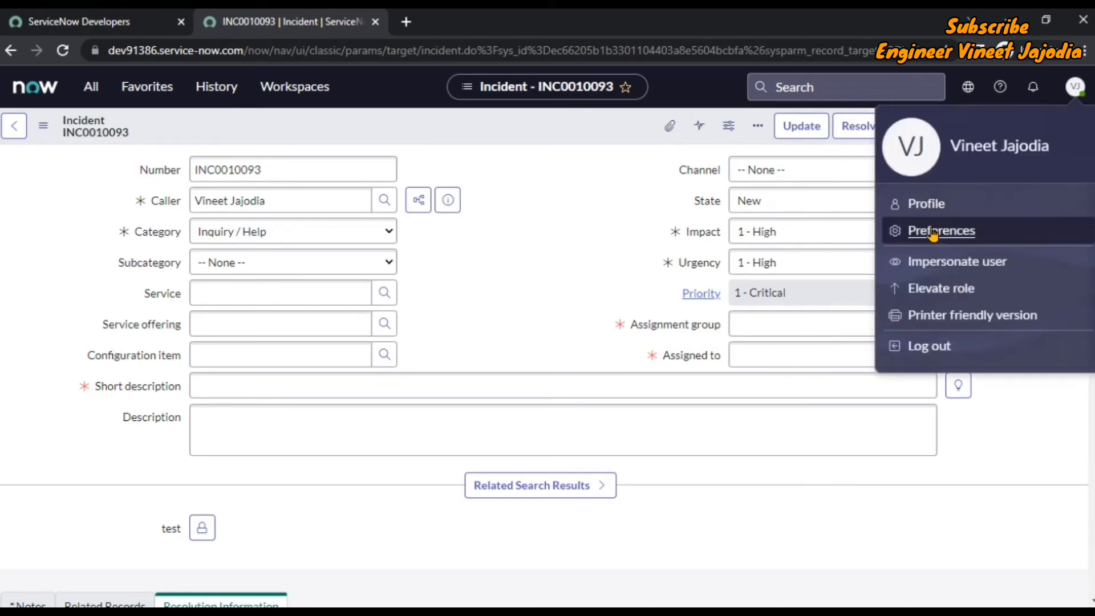
{"action": "left_click", "coordinate": [934, 233]}
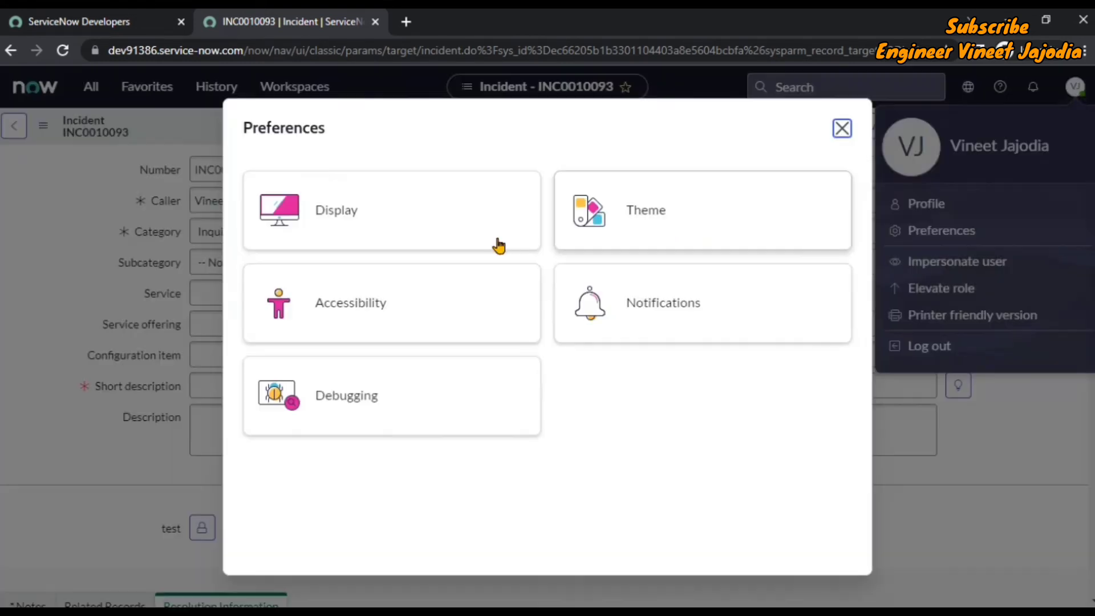
{"action": "left_click", "coordinate": [361, 215]}
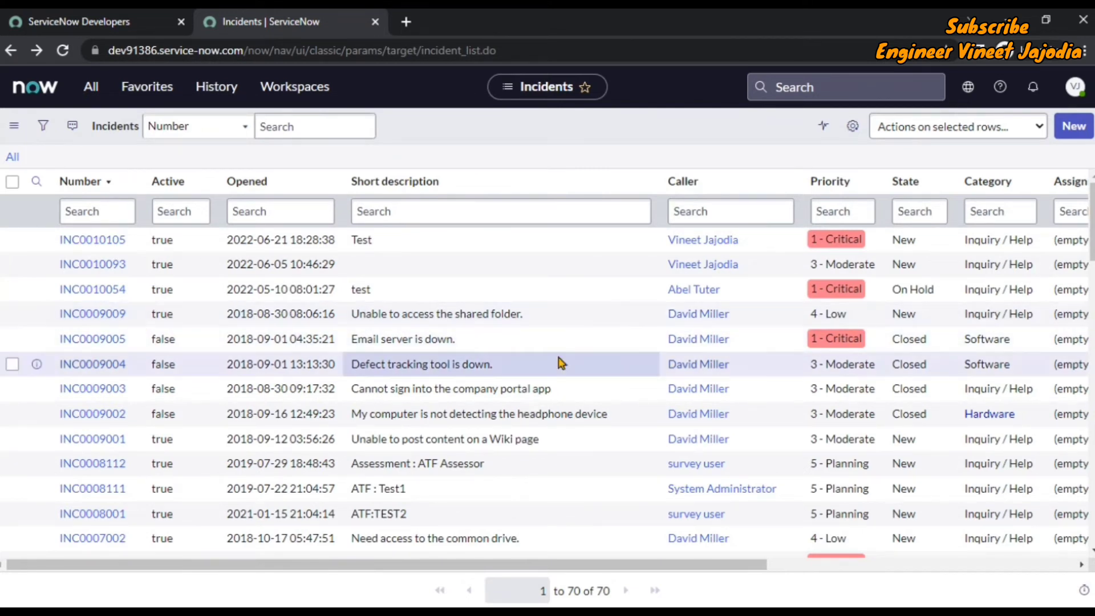
{"action": "left_click", "coordinate": [1076, 87]}
{"action": "left_click", "coordinate": [944, 231]}
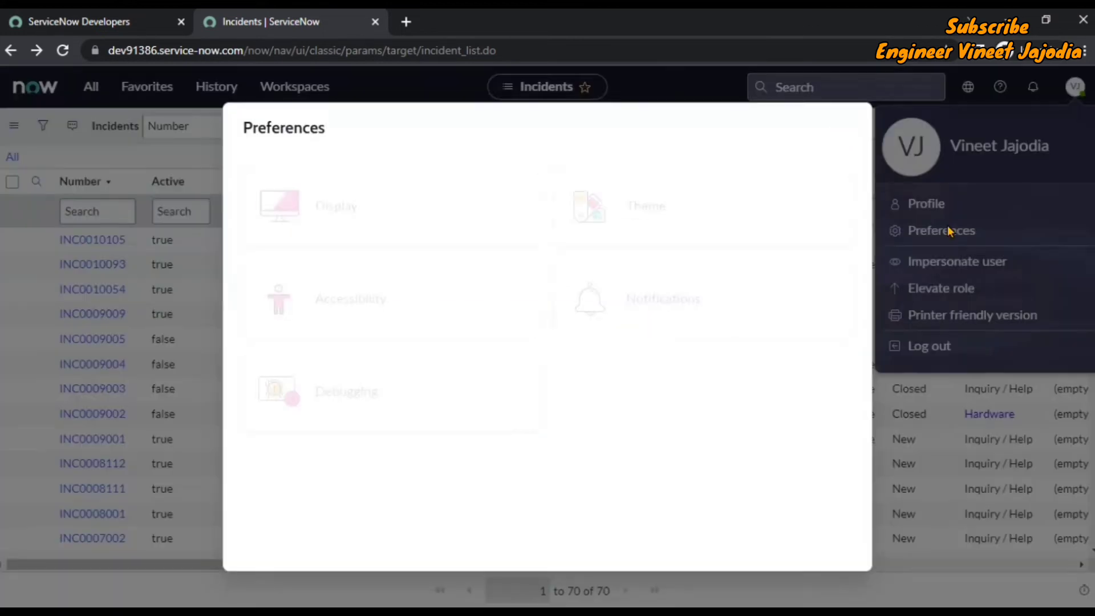
{"action": "left_click", "coordinate": [384, 212]}
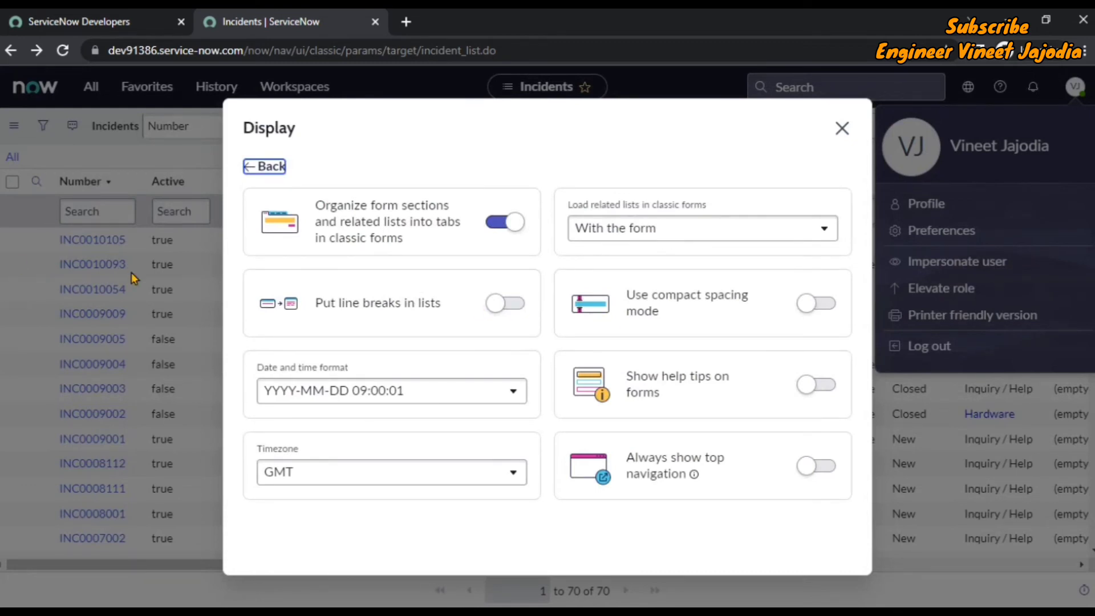
{"action": "left_click", "coordinate": [505, 310]}
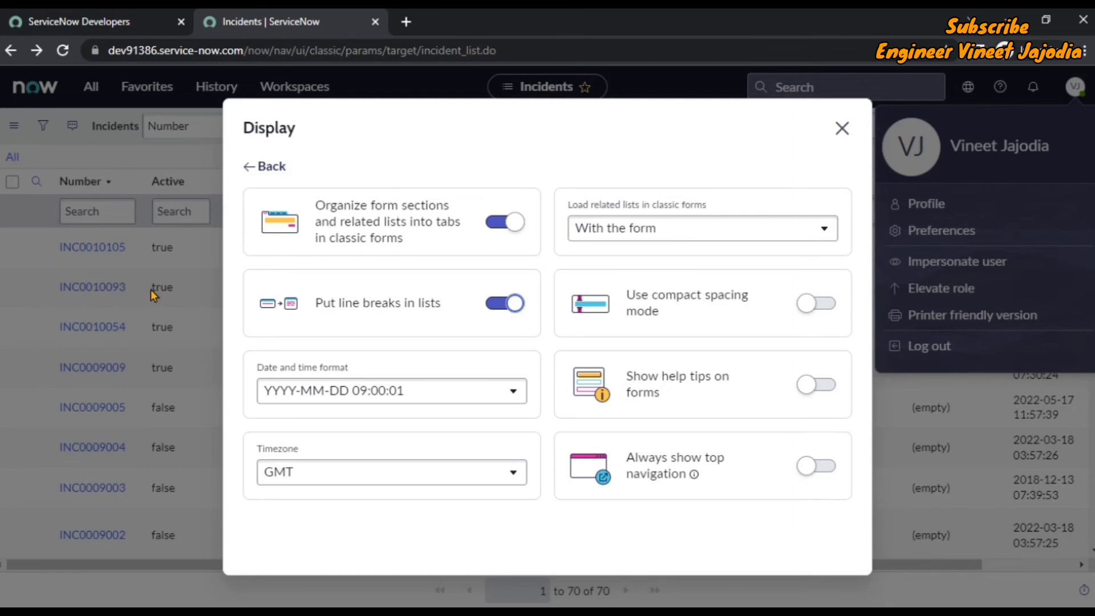
{"action": "left_click", "coordinate": [842, 128]}
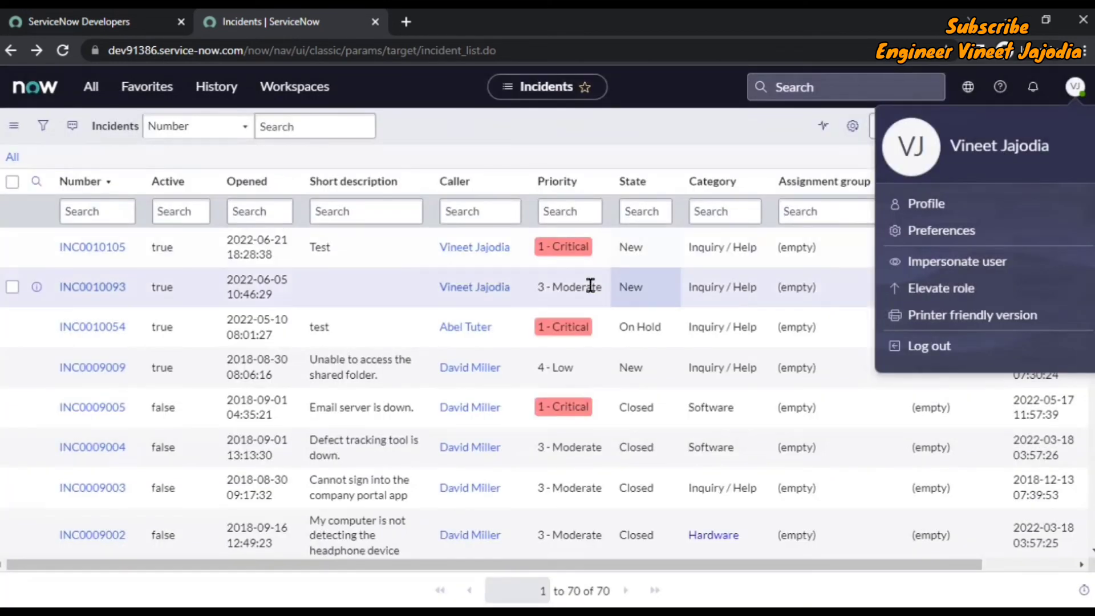
{"action": "left_click", "coordinate": [536, 164]}
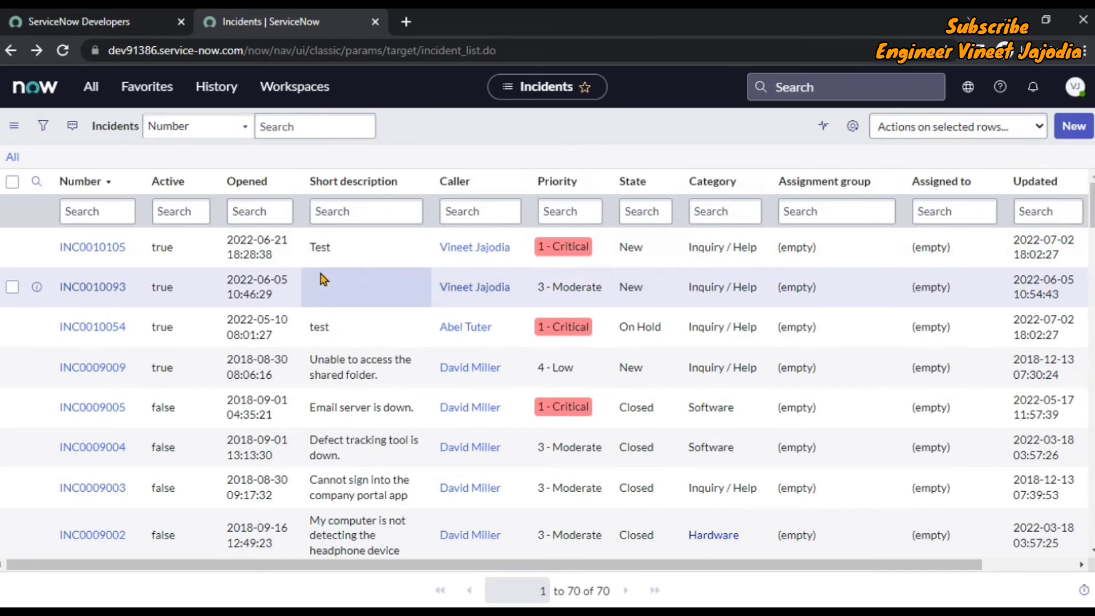
- Turn on compact spacing mode in the Display preferences, turn it back off, and close the preferences
{"action": "left_click", "coordinate": [1076, 87]}
{"action": "left_click", "coordinate": [918, 230]}
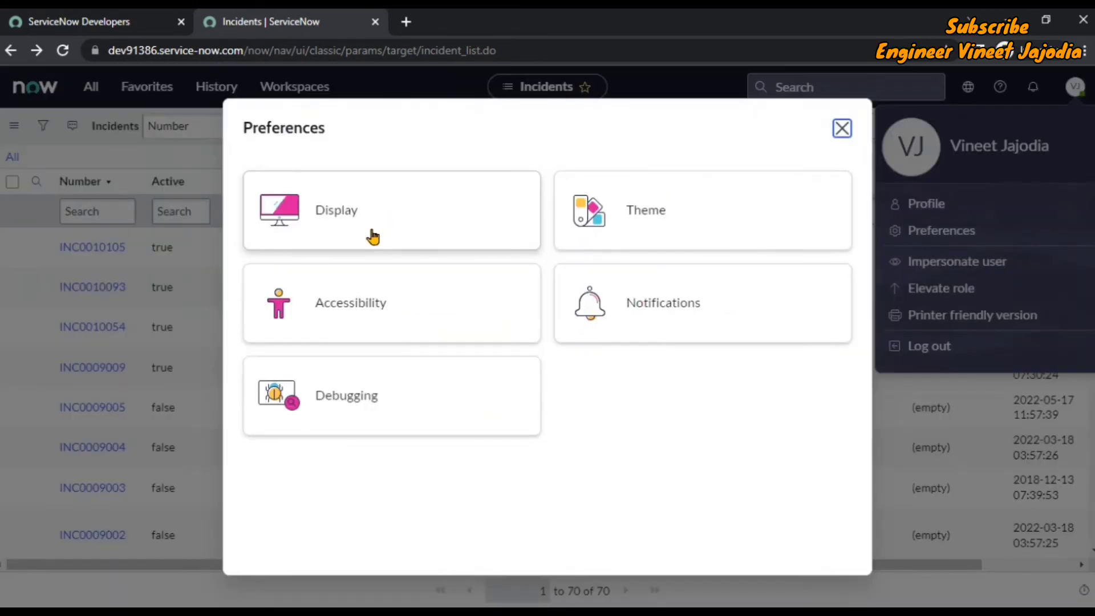
{"action": "left_click", "coordinate": [374, 222]}
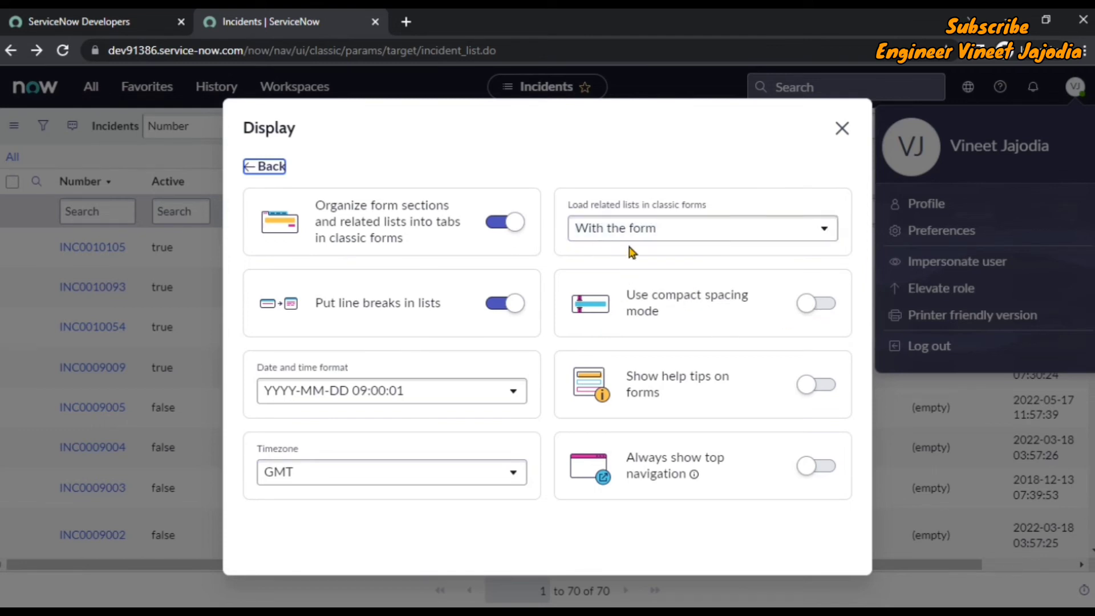
{"action": "left_click", "coordinate": [822, 307]}
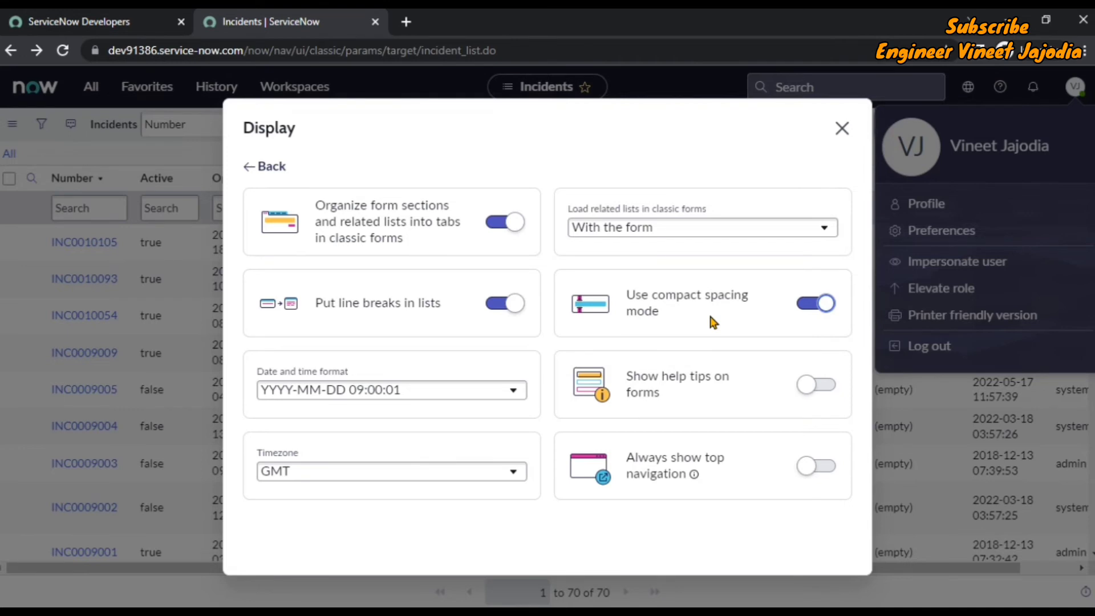
{"action": "left_click", "coordinate": [805, 306]}
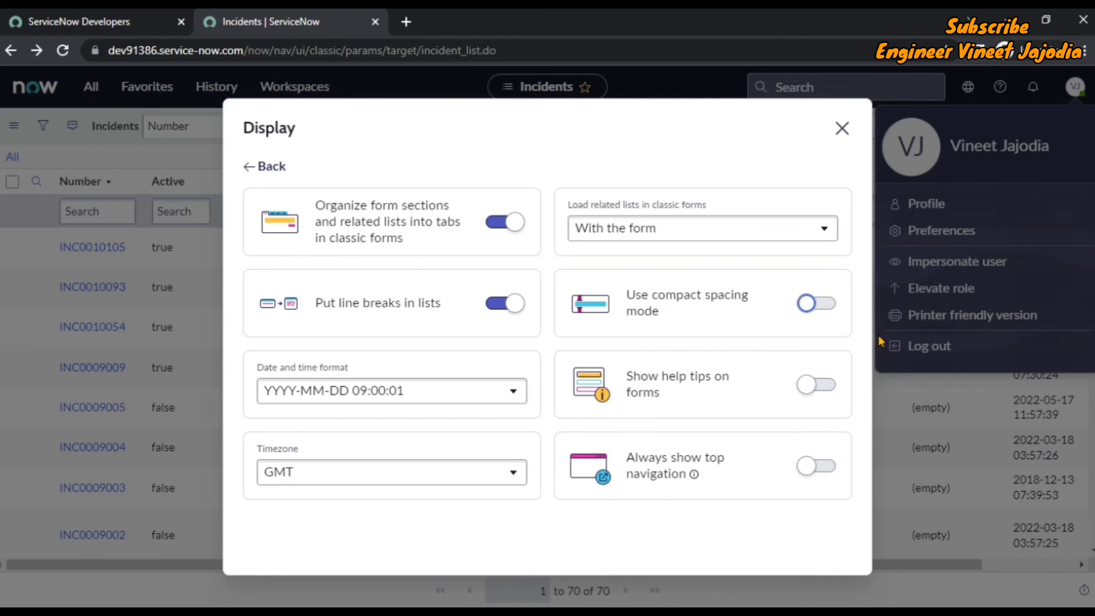
{"action": "left_click", "coordinate": [843, 129]}
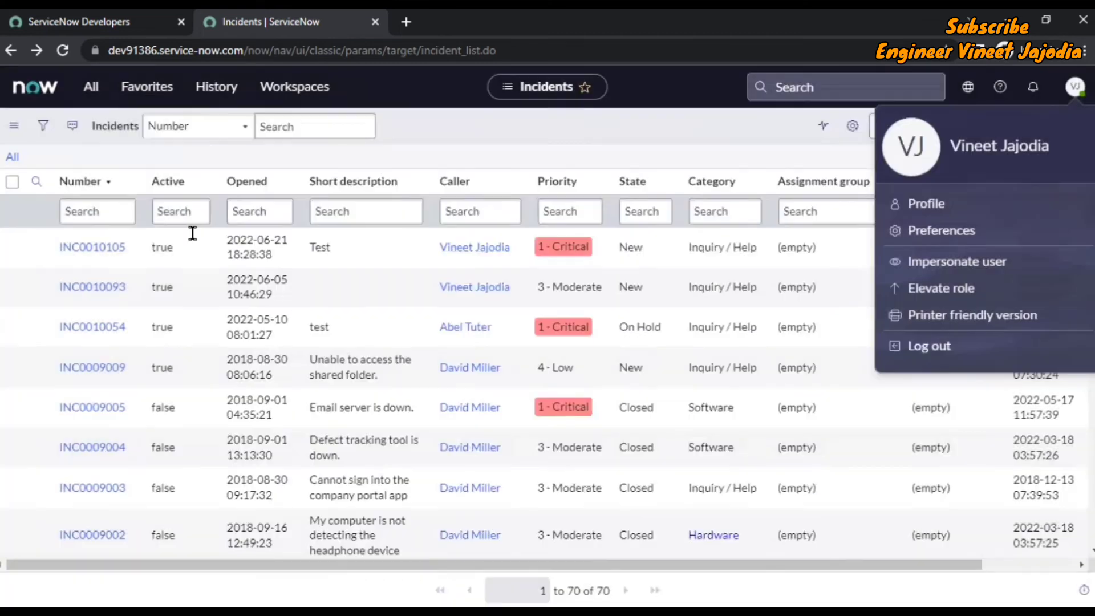
- Open incident INC0010093, turn on help tips on forms in the Display preferences, and close the preferences
{"action": "left_click", "coordinate": [93, 288]}
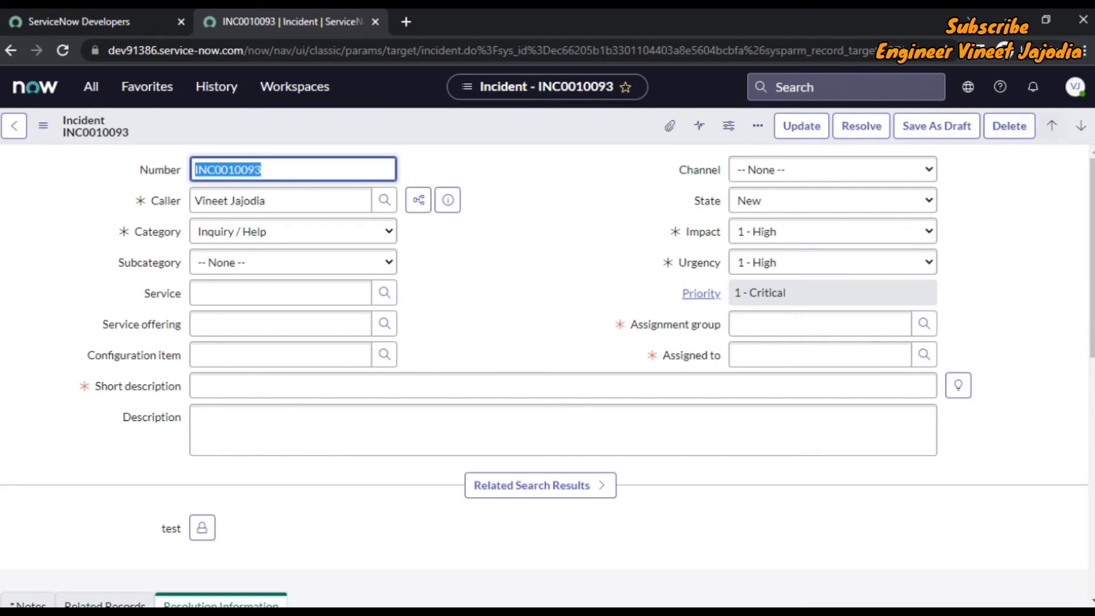
{"action": "left_click", "coordinate": [1075, 87]}
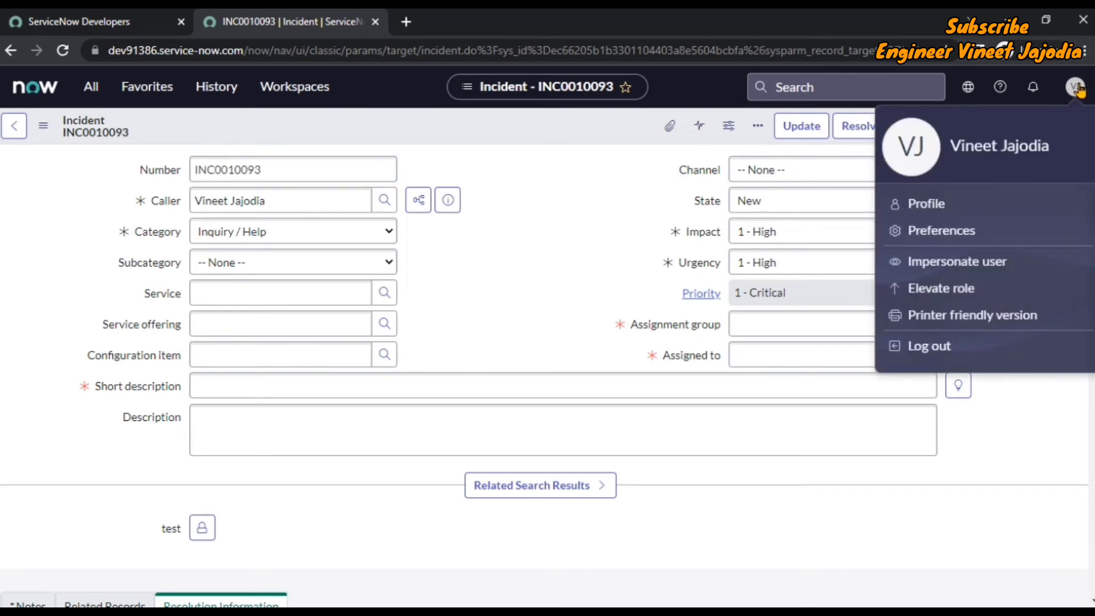
{"action": "left_click", "coordinate": [953, 233]}
{"action": "left_click", "coordinate": [405, 237]}
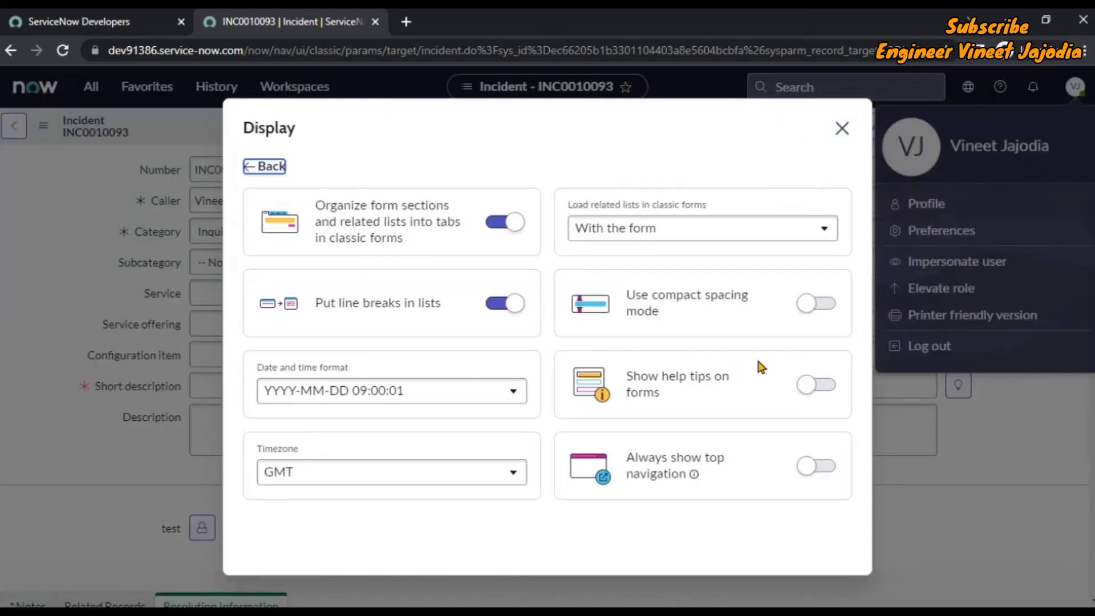
{"action": "left_click", "coordinate": [822, 391]}
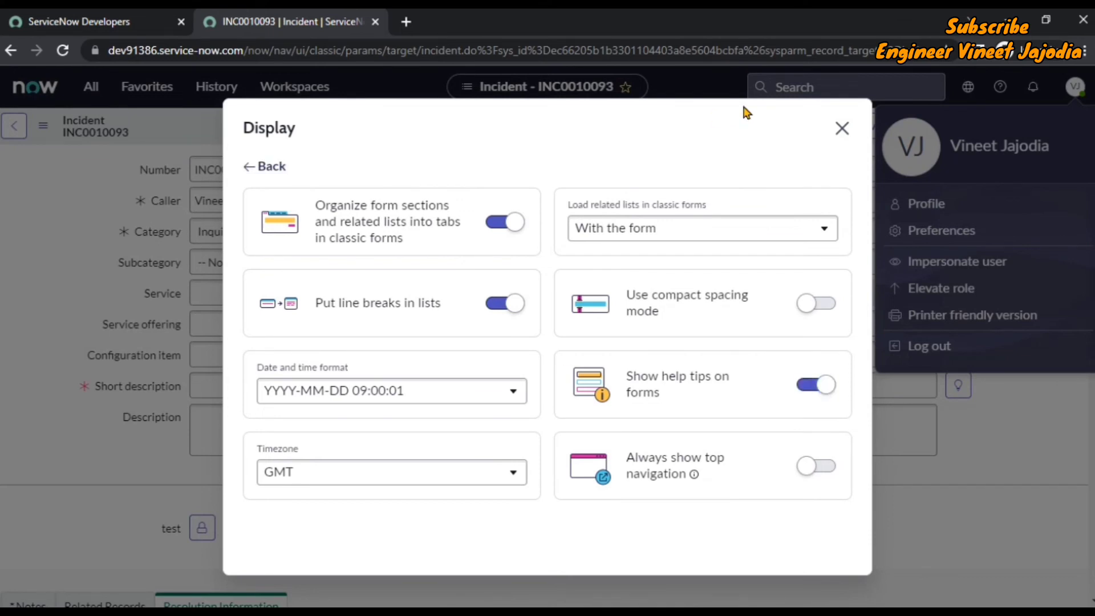
{"action": "left_click", "coordinate": [841, 136]}
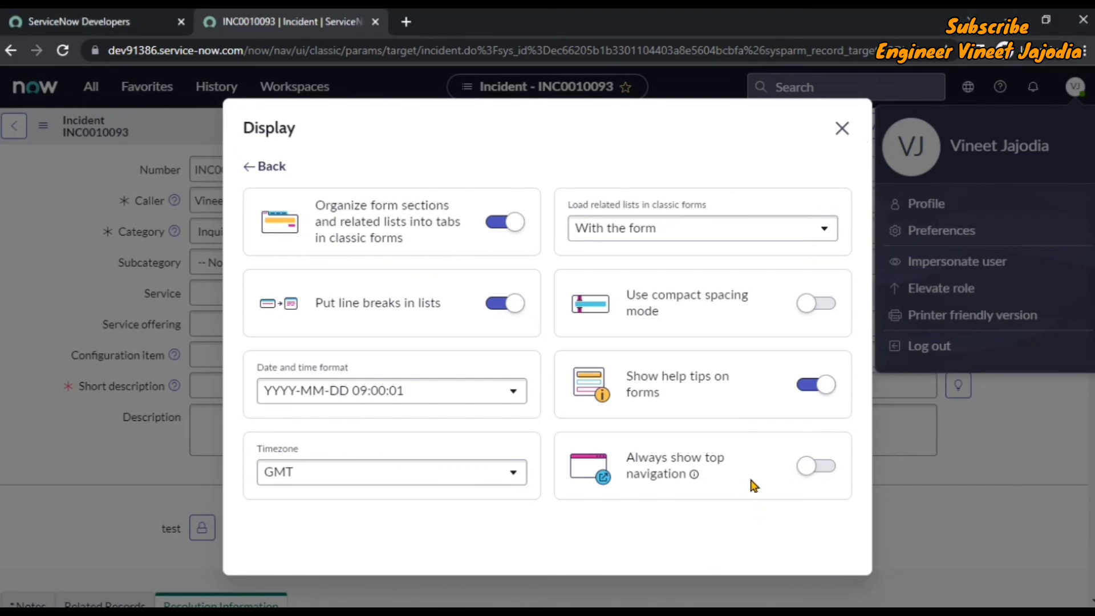
{"action": "left_click", "coordinate": [843, 128]}
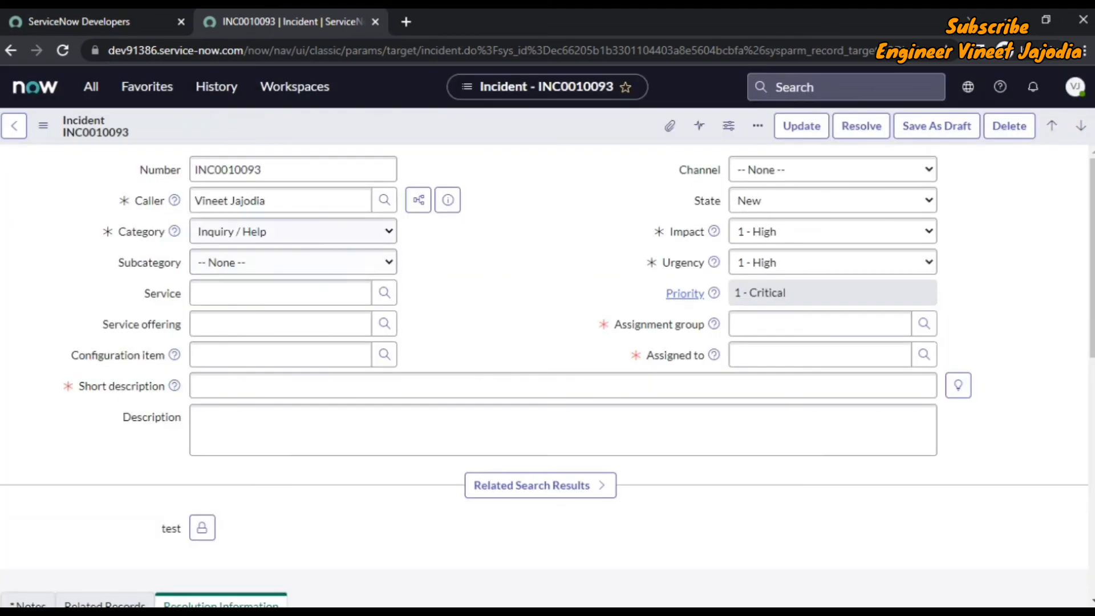
- Filter the navigation by "incident" and open the Incident application's Create New and All modules in new browser tabs
{"action": "left_click", "coordinate": [91, 87]}
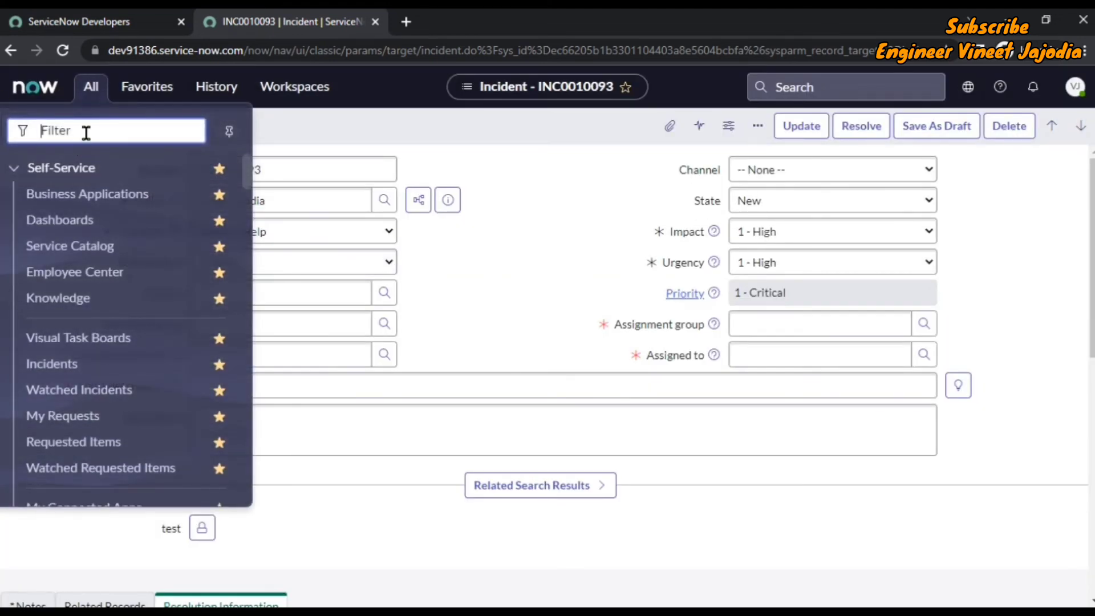
{"action": "type", "text": "incident"}
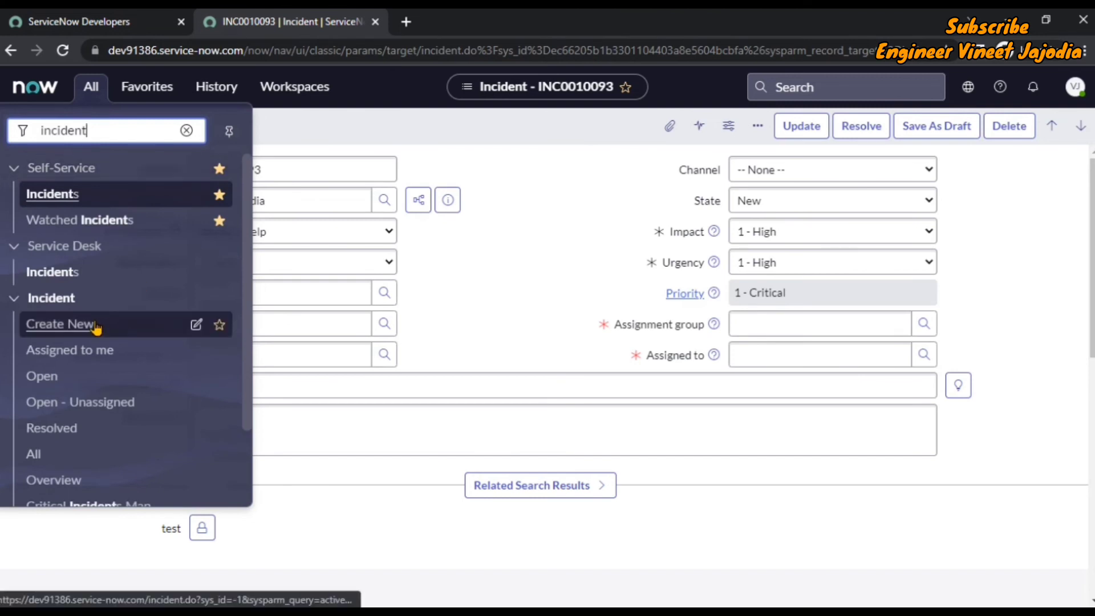
{"action": "middle_click", "coordinate": [97, 325]}
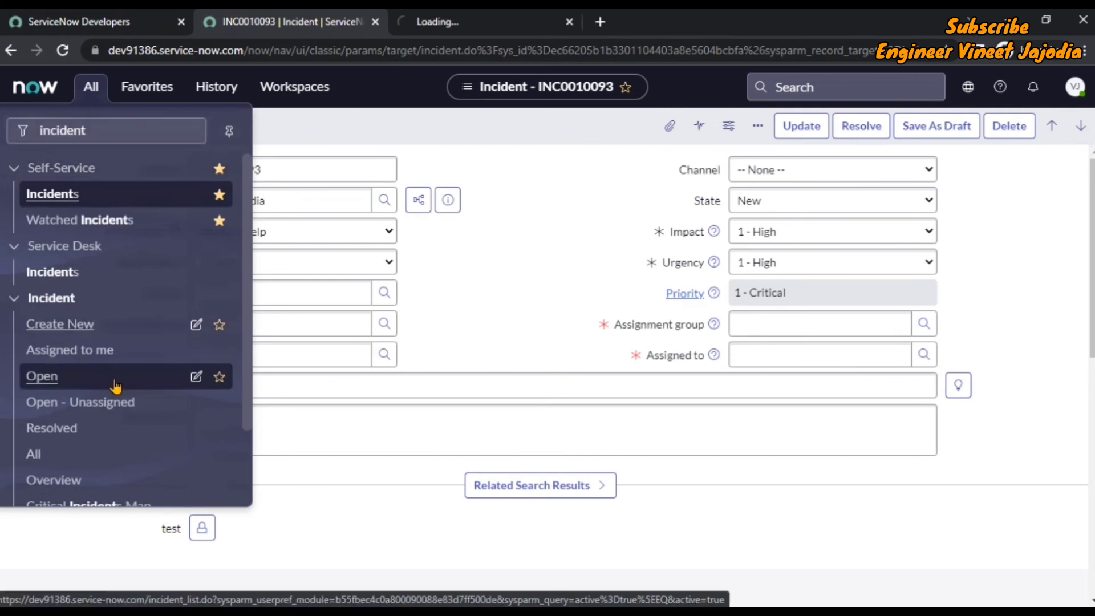
{"action": "middle_click", "coordinate": [67, 461]}
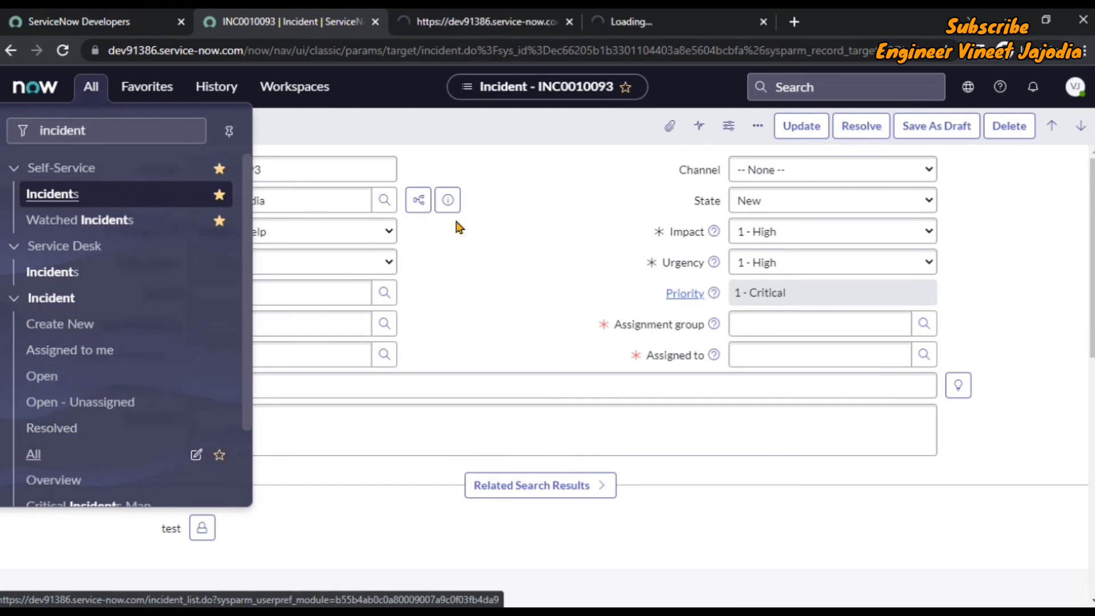
- View the new incident form and the incident list in their separate tabs, compare with INC0010093, and close both extra tabs
{"action": "left_click", "coordinate": [460, 16]}
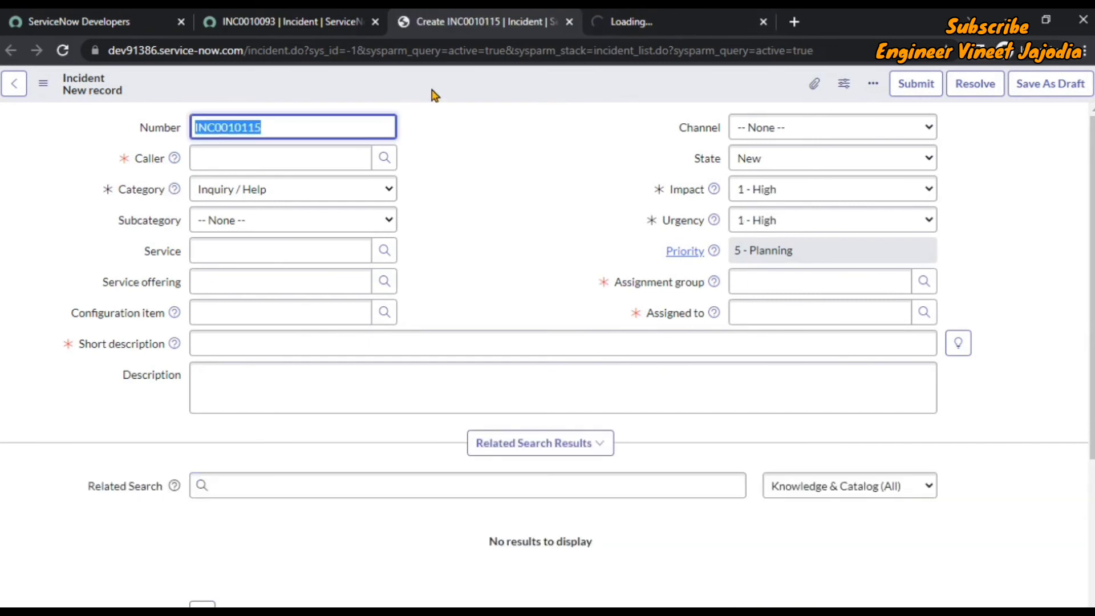
{"action": "left_click", "coordinate": [235, 23]}
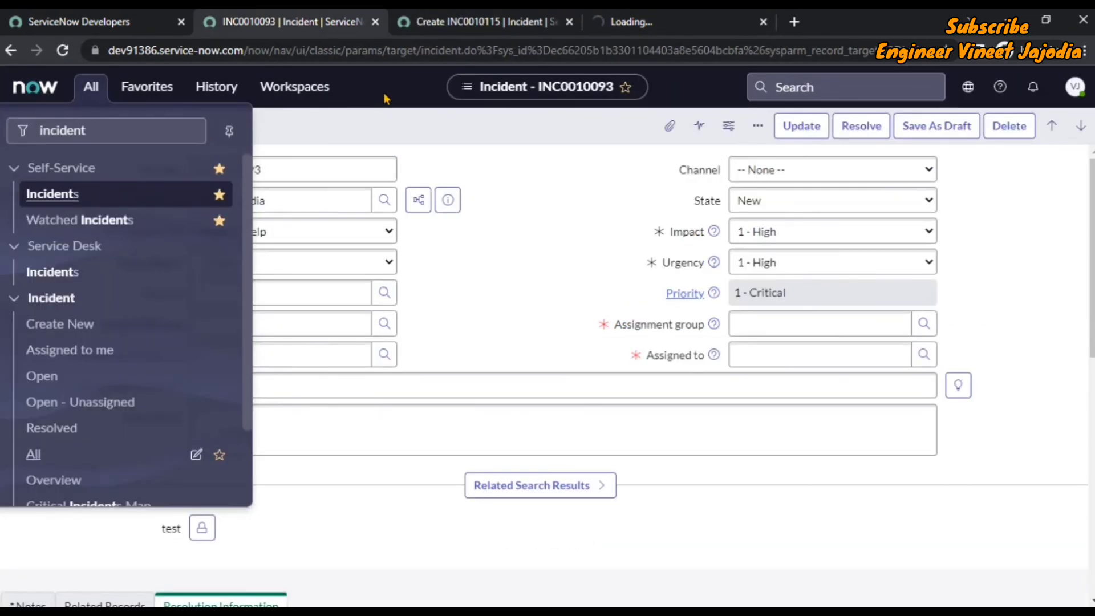
{"action": "left_click", "coordinate": [502, 22]}
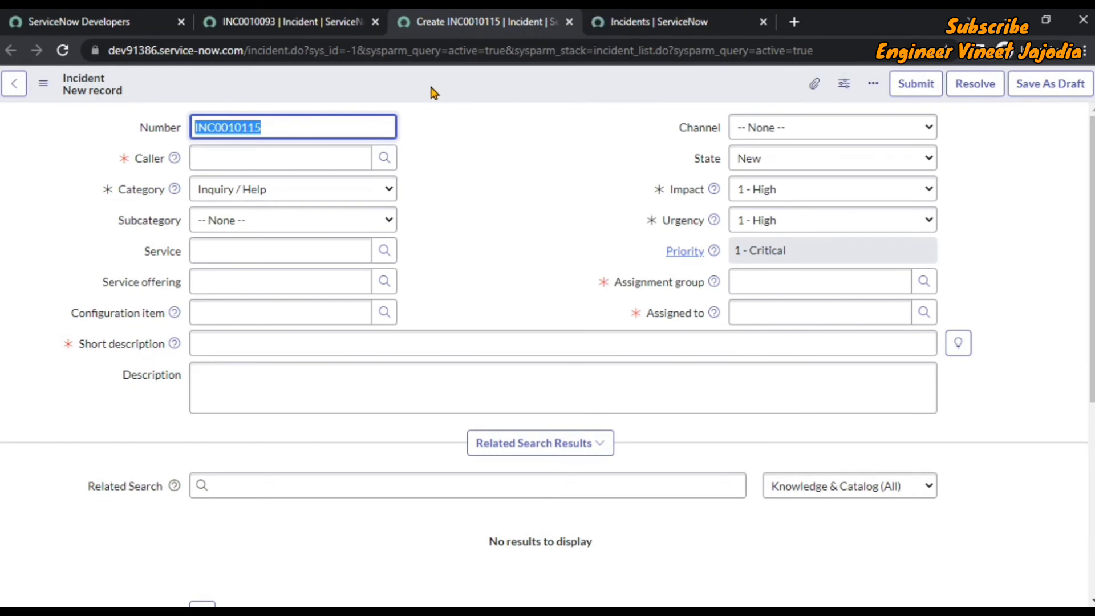
{"action": "left_click", "coordinate": [659, 26]}
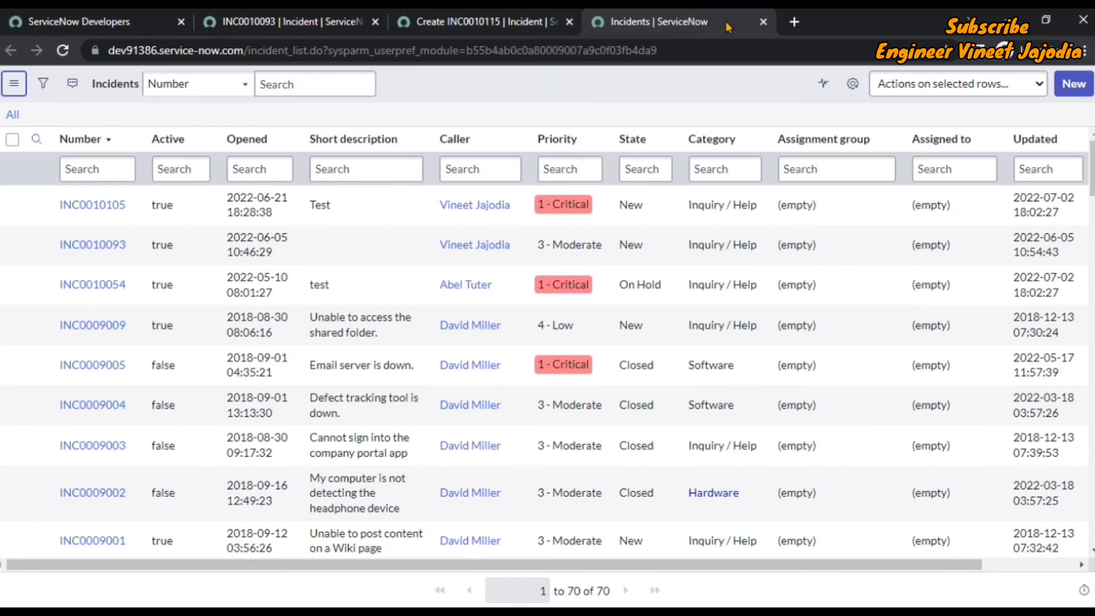
{"action": "left_click", "coordinate": [569, 23]}
{"action": "left_click", "coordinate": [568, 22]}
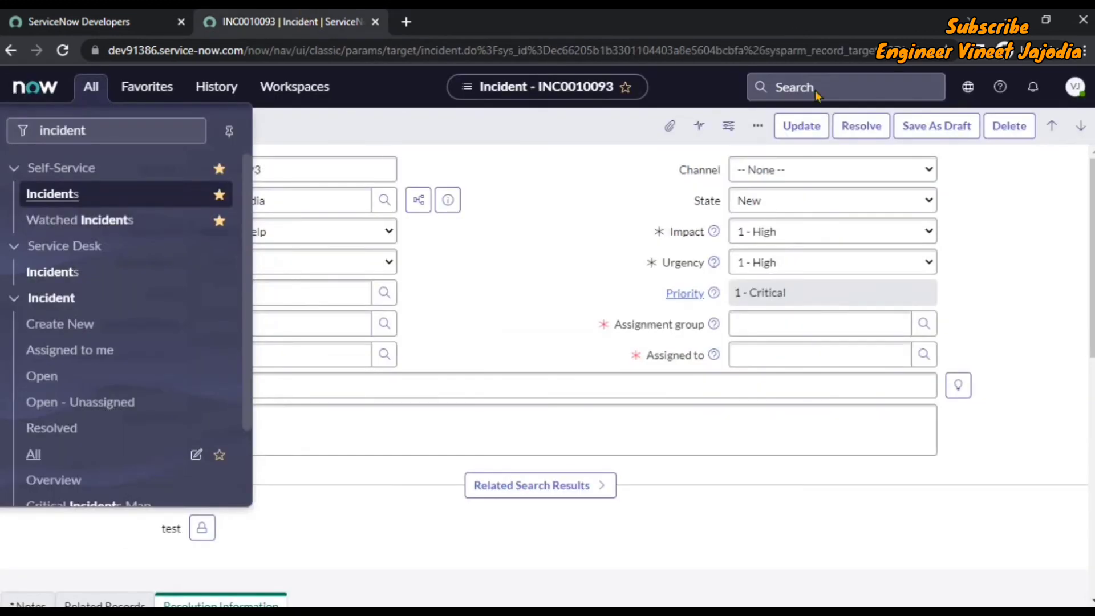
- Turn on "Always show top navigation" in the Display preferences and close the preferences
{"action": "left_click", "coordinate": [1073, 91]}
{"action": "left_click", "coordinate": [932, 231]}
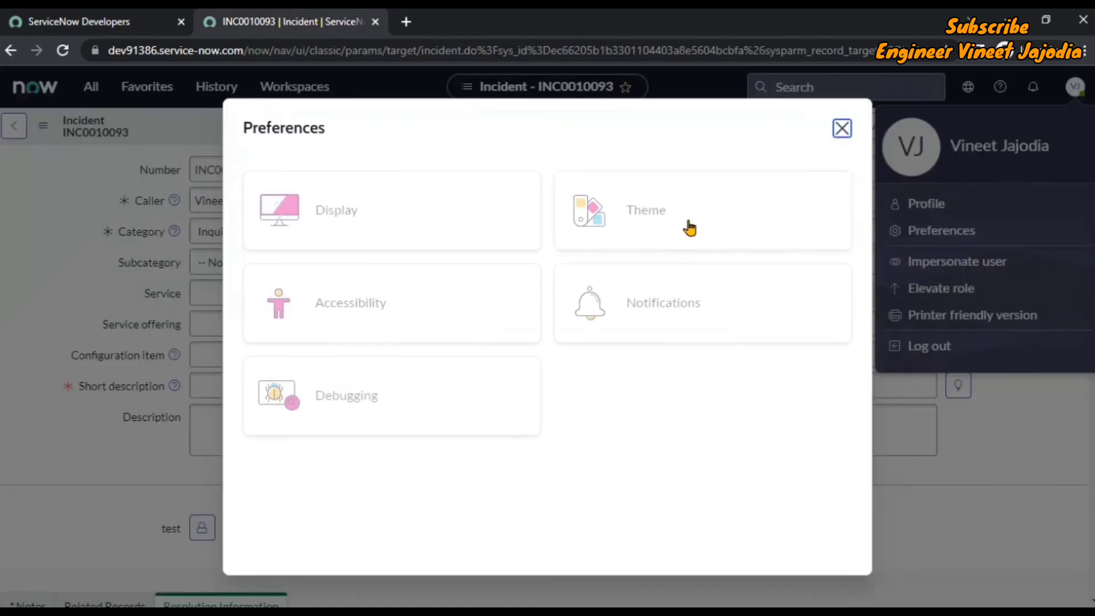
{"action": "left_click", "coordinate": [431, 212]}
{"action": "left_click", "coordinate": [830, 469]}
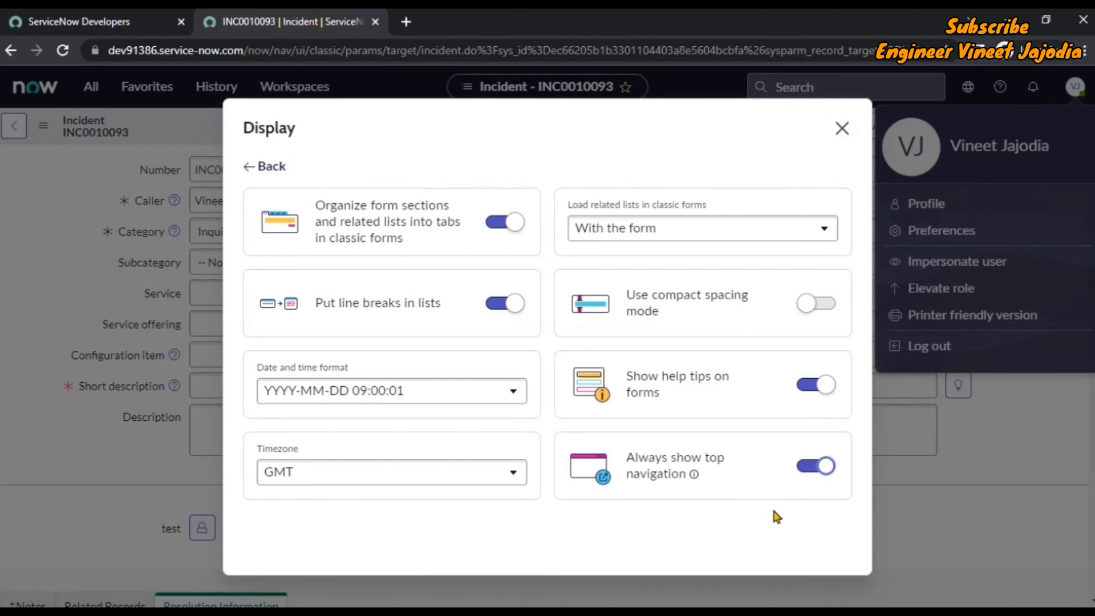
{"action": "left_click", "coordinate": [840, 130]}
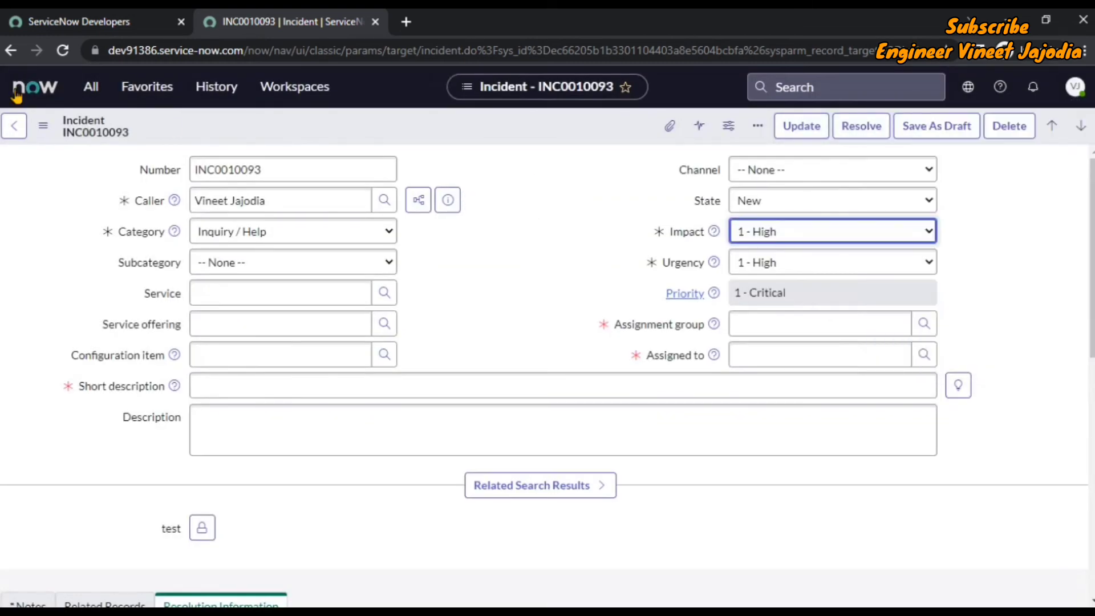
- Open the Incident application's Create New and All modules in new browser tabs again
{"action": "left_click", "coordinate": [91, 87]}
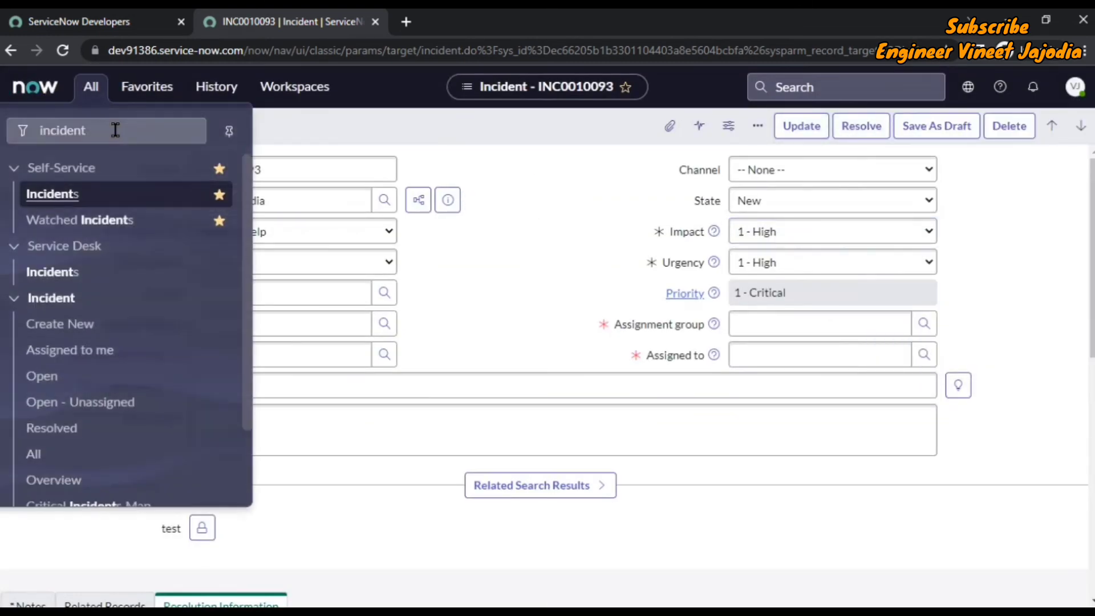
{"action": "middle_click", "coordinate": [110, 327]}
{"action": "middle_click", "coordinate": [69, 454]}
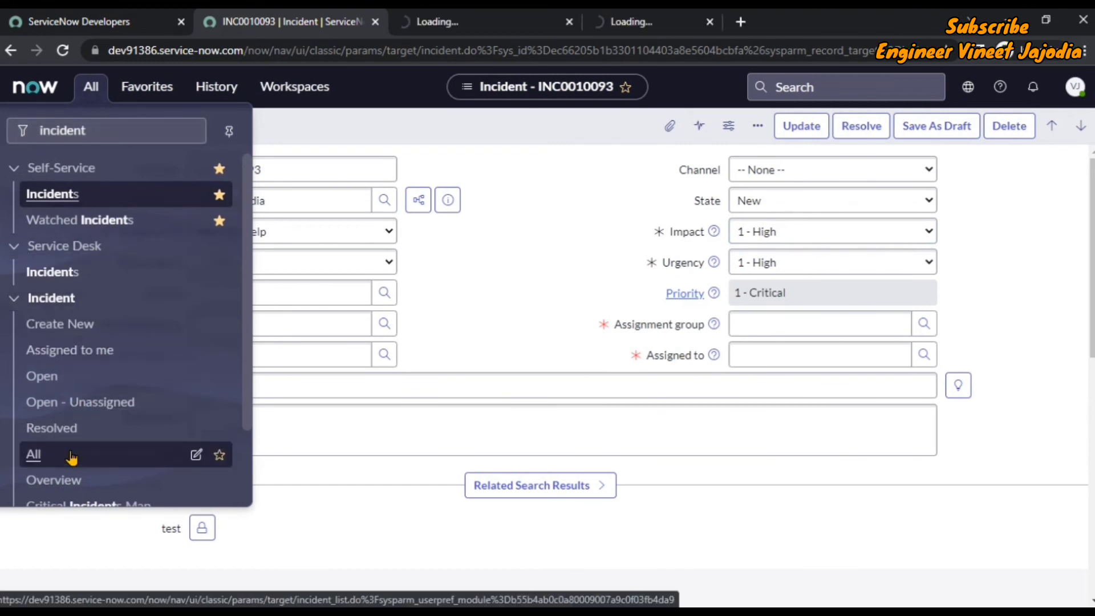
- Examine the top navigation in the new incident form and incident list tabs, comparing them with the INC0010093 tab
{"action": "left_click", "coordinate": [478, 25]}
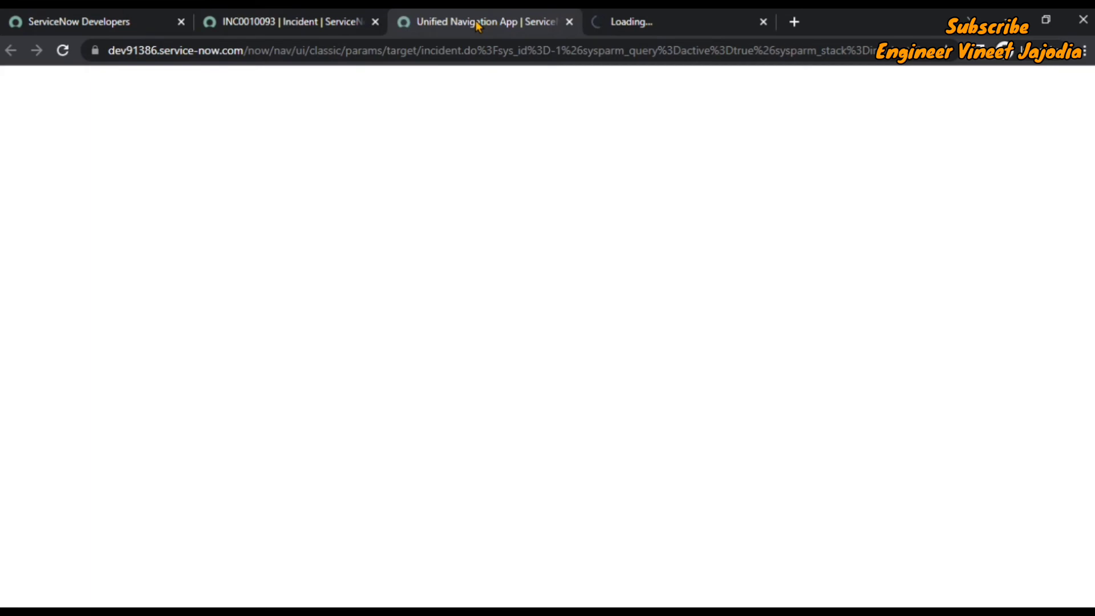
{"action": "left_click", "coordinate": [676, 22]}
{"action": "left_click", "coordinate": [314, 15]}
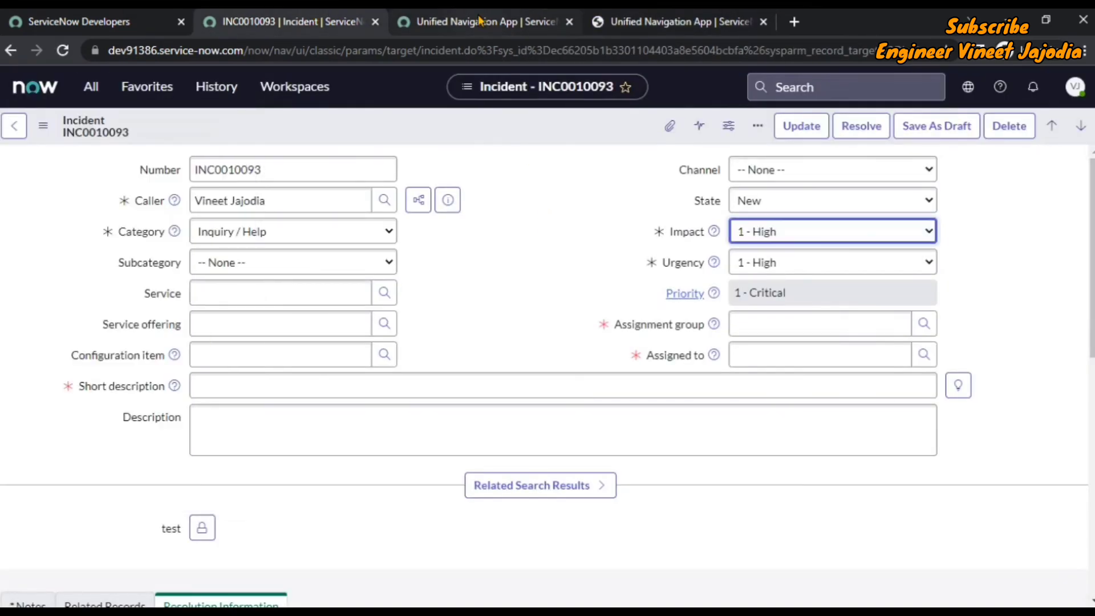
{"action": "left_click", "coordinate": [480, 22]}
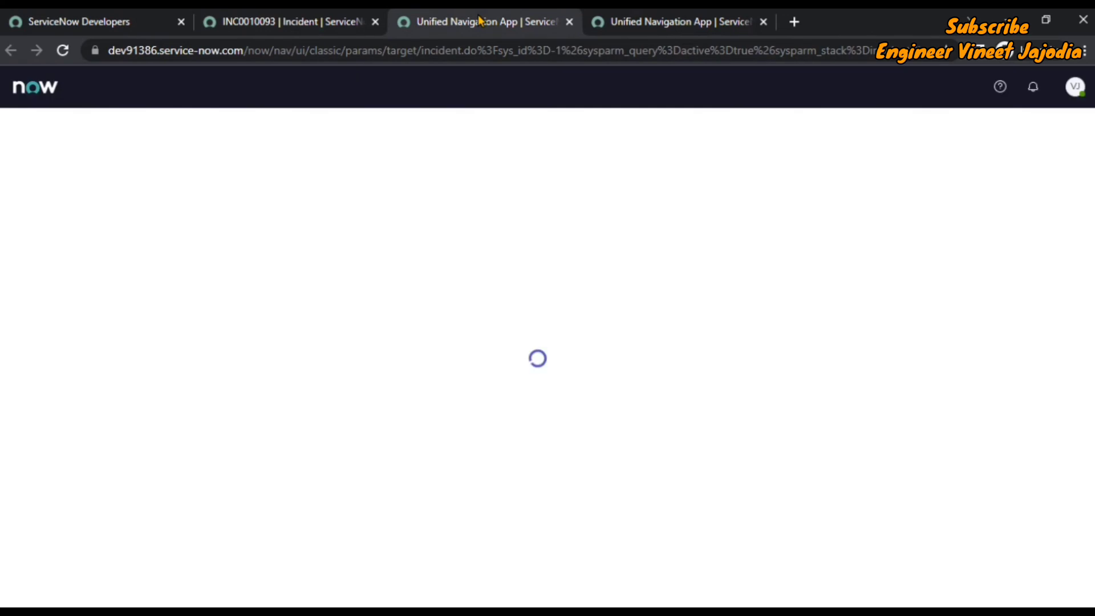
{"action": "left_click", "coordinate": [304, 17]}
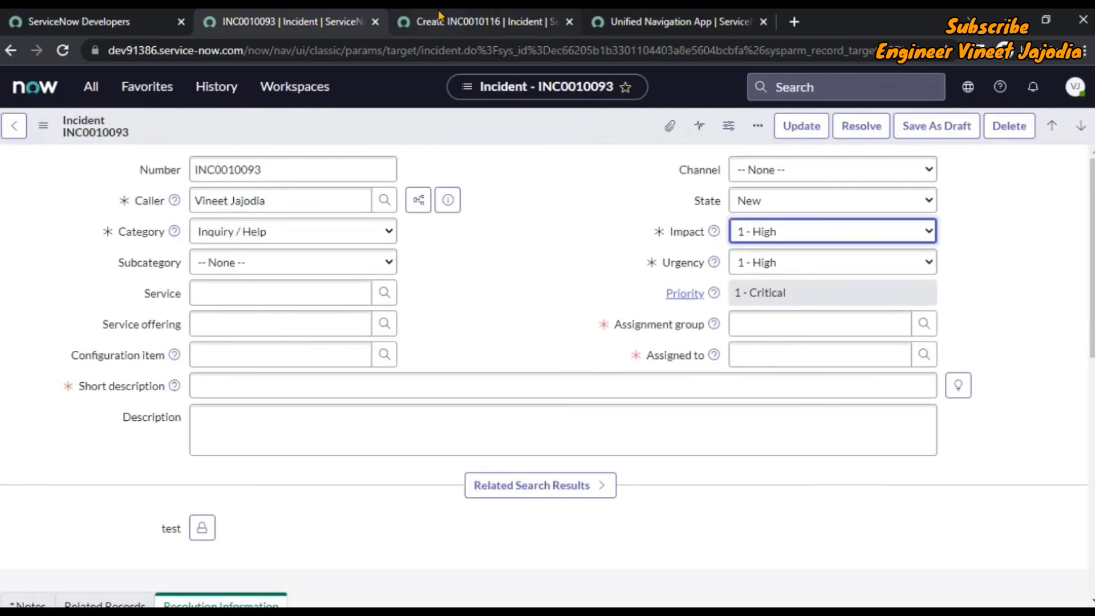
{"action": "left_click", "coordinate": [479, 21]}
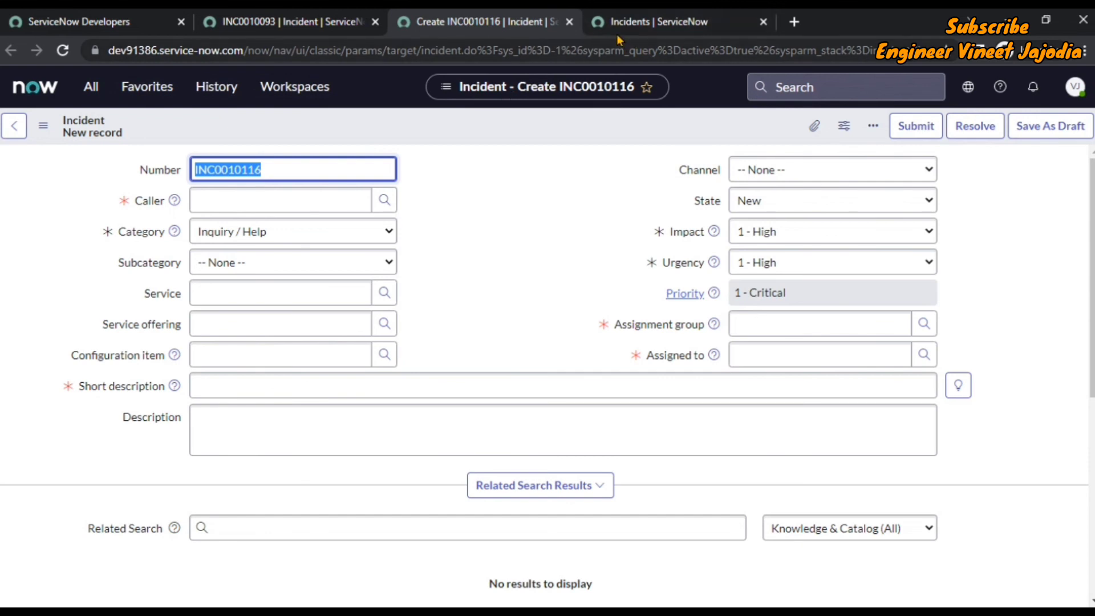
{"action": "left_click", "coordinate": [680, 22]}
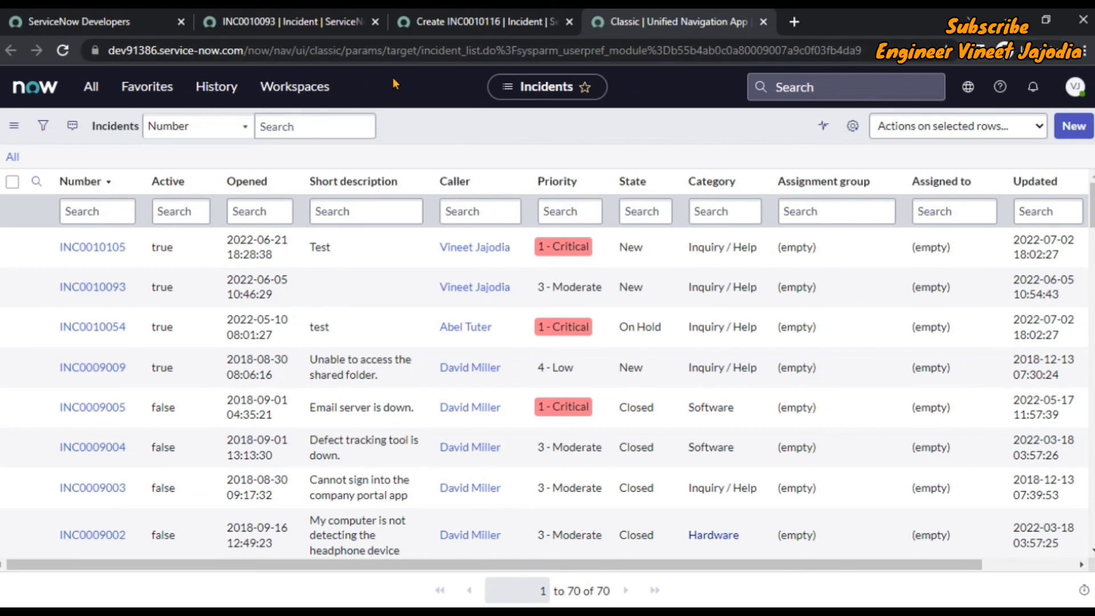
- Return to the INC0010093 tab, open the preferences, and review the Display settings before going back to the overview
{"action": "left_click", "coordinate": [304, 23]}
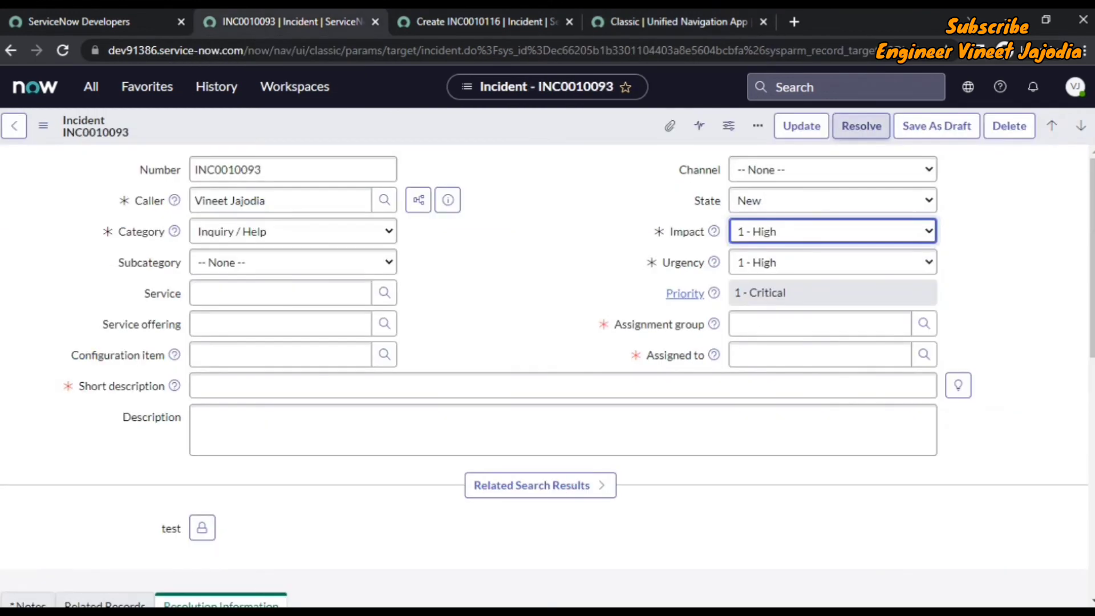
{"action": "left_click", "coordinate": [1075, 87]}
{"action": "left_click", "coordinate": [941, 231]}
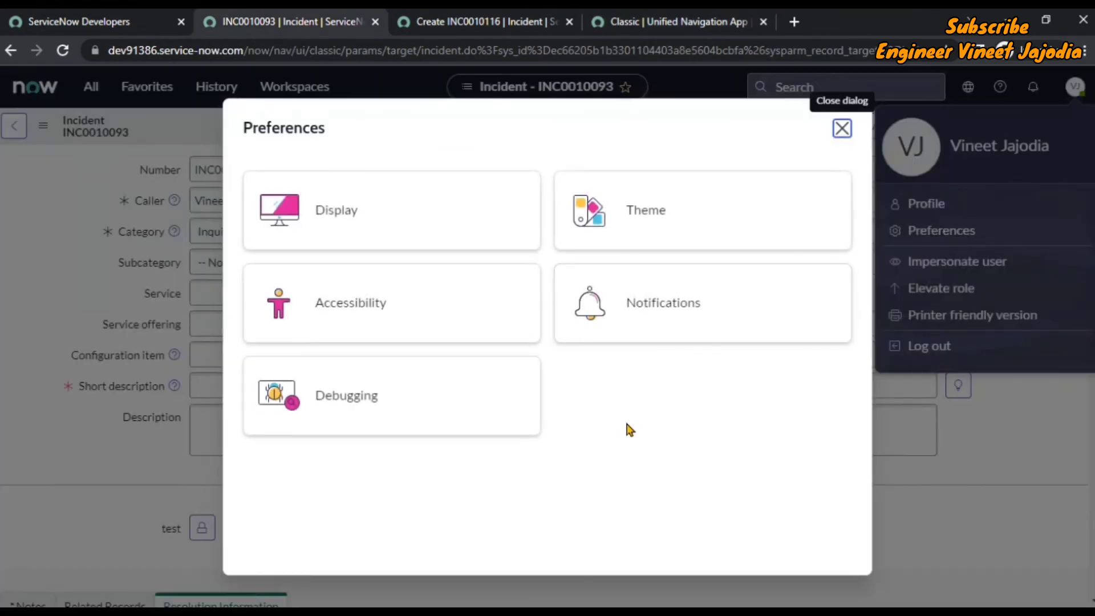
{"action": "left_click", "coordinate": [454, 183]}
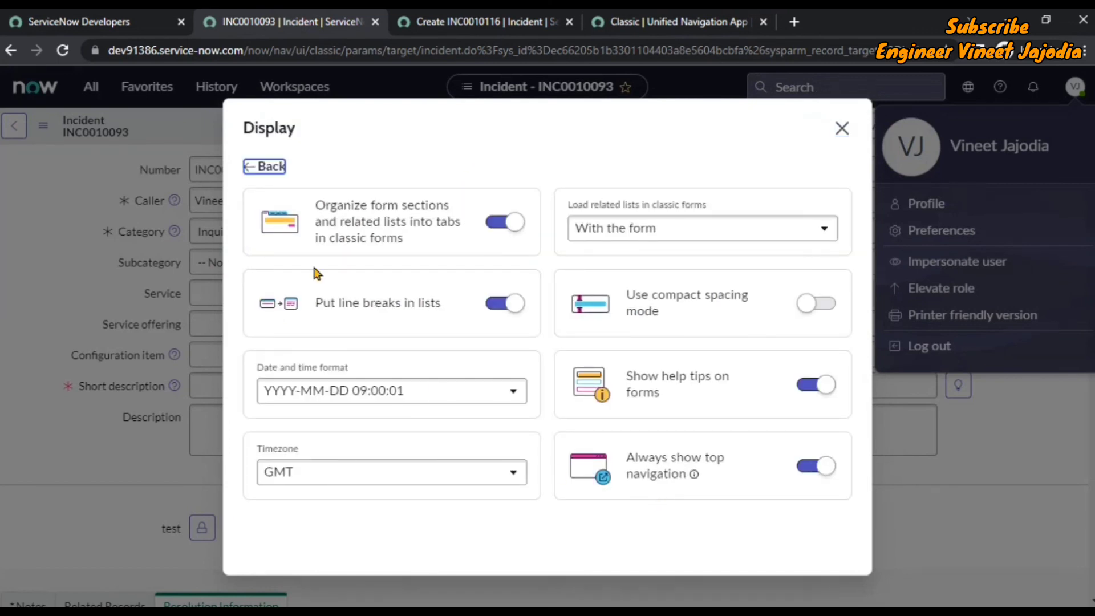
{"action": "left_click", "coordinate": [273, 170]}
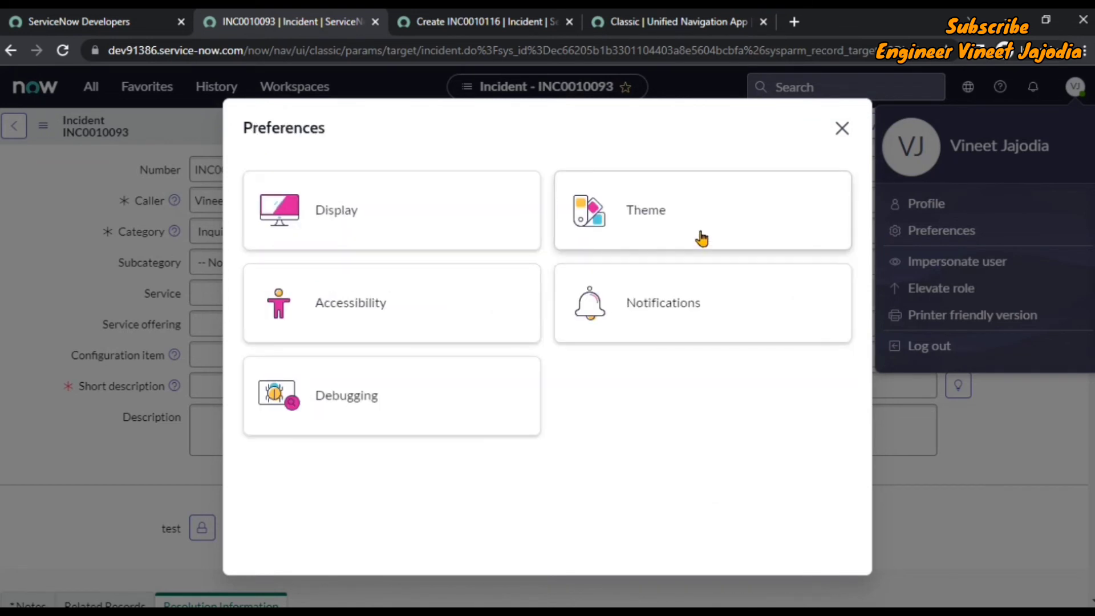
- Switch the theme preference to Dark, restore the Default theme, and return to the preferences overview
{"action": "left_click", "coordinate": [702, 240]}
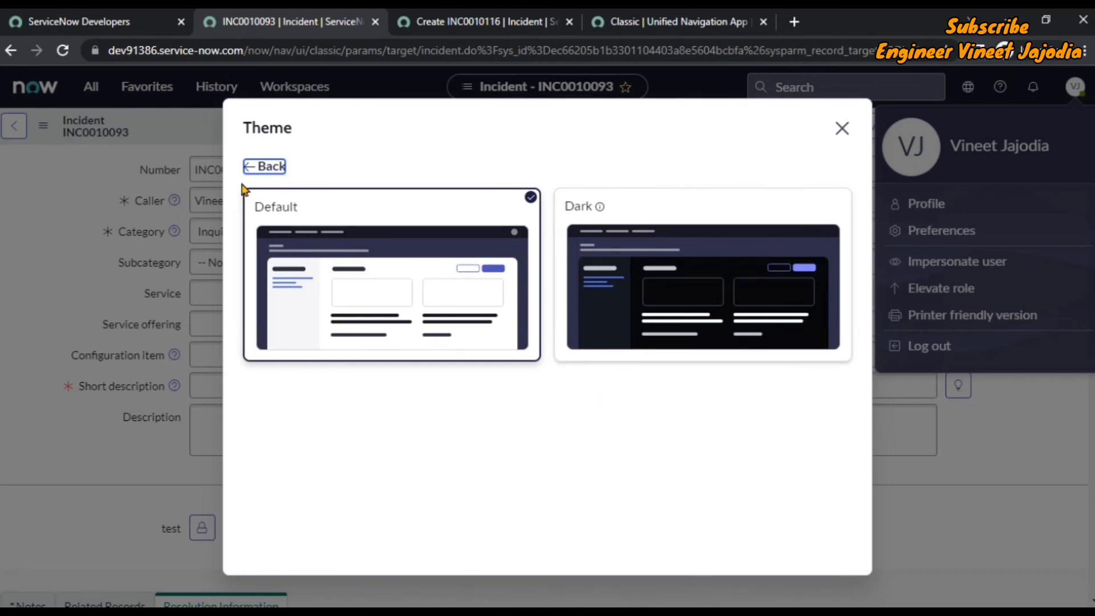
{"action": "left_click", "coordinate": [734, 284]}
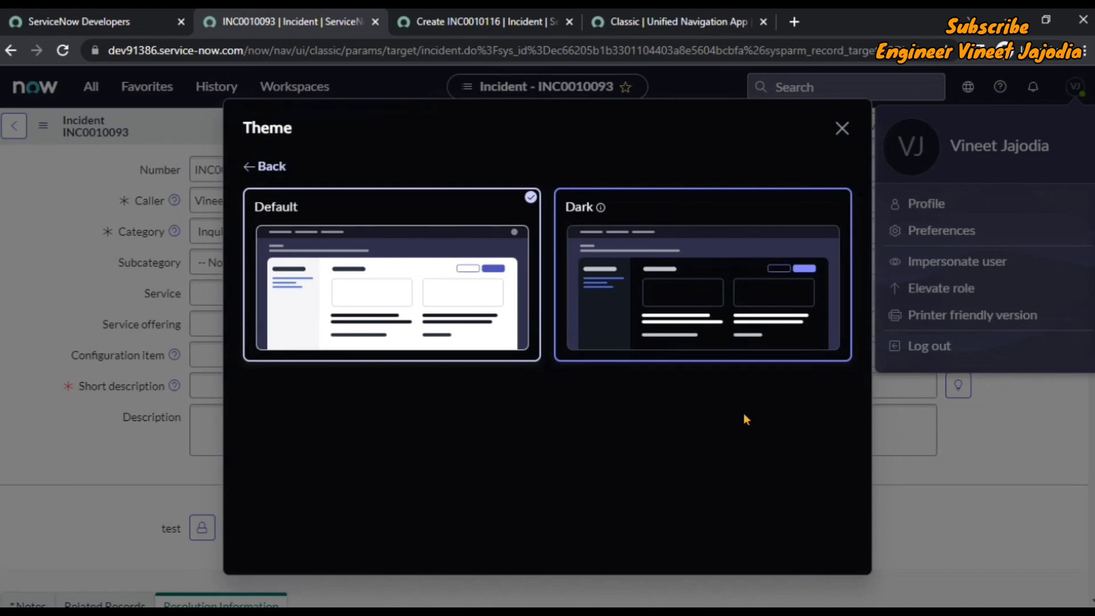
{"action": "left_click", "coordinate": [330, 212]}
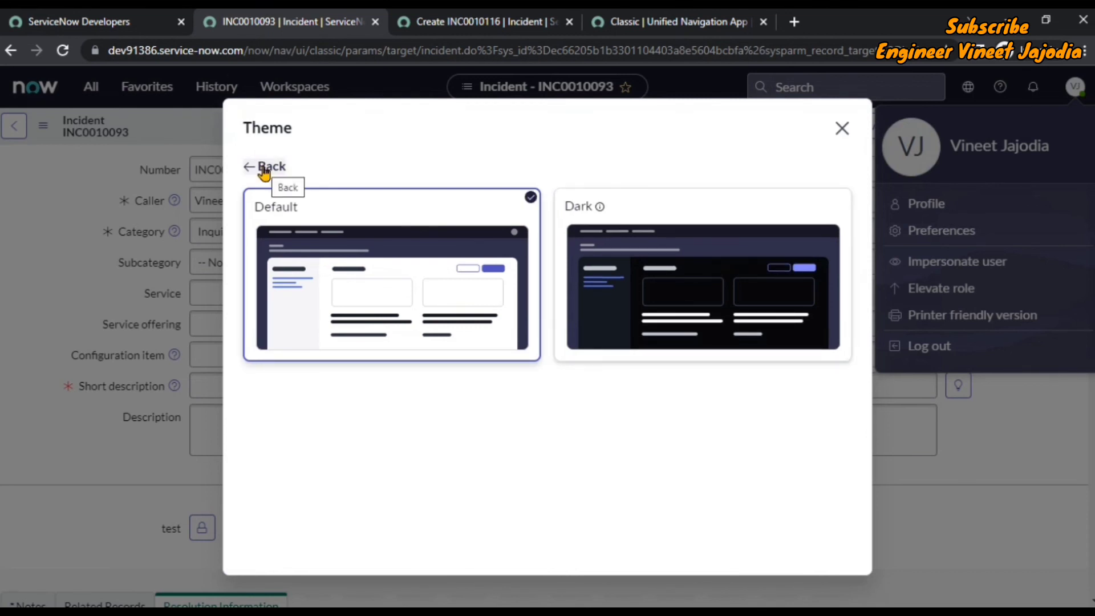
{"action": "left_click", "coordinate": [264, 168]}
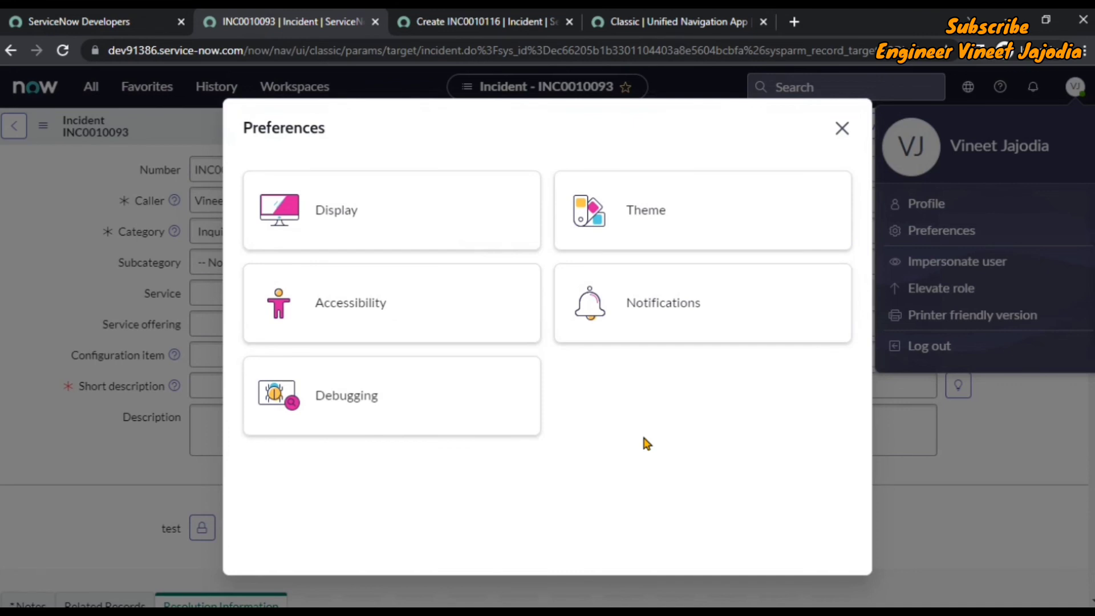
- Review the Accessibility preferences, including the explanations for special keyboard shortcuts and accessibility in classic, and return to the overview
{"action": "left_click", "coordinate": [342, 298]}
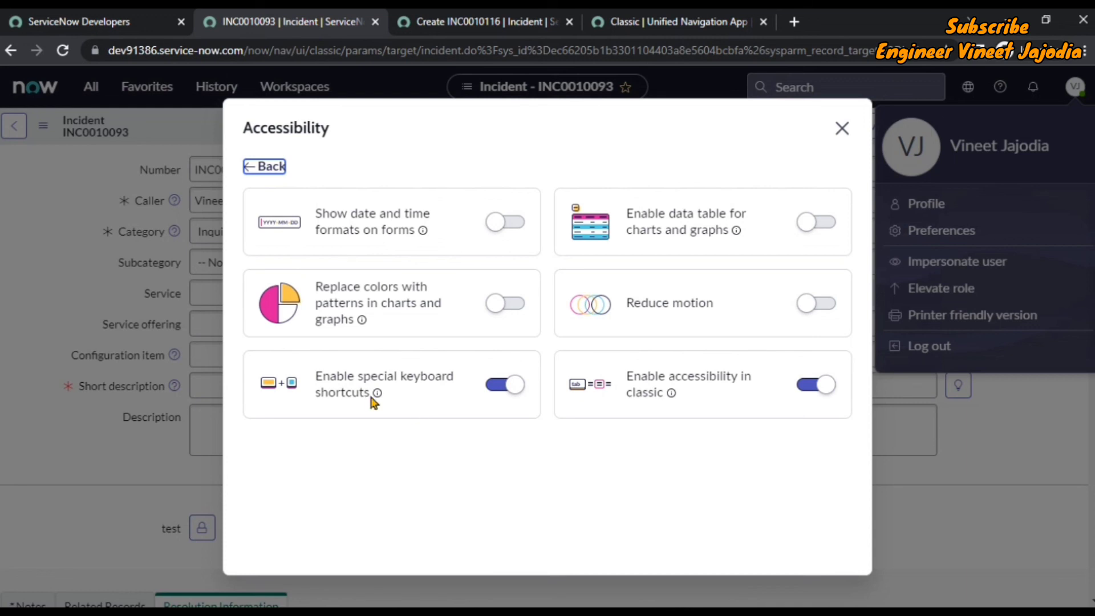
{"action": "mouse_move", "coordinate": [377, 400]}
{"action": "mouse_move", "coordinate": [672, 398]}
{"action": "left_click", "coordinate": [263, 166]}
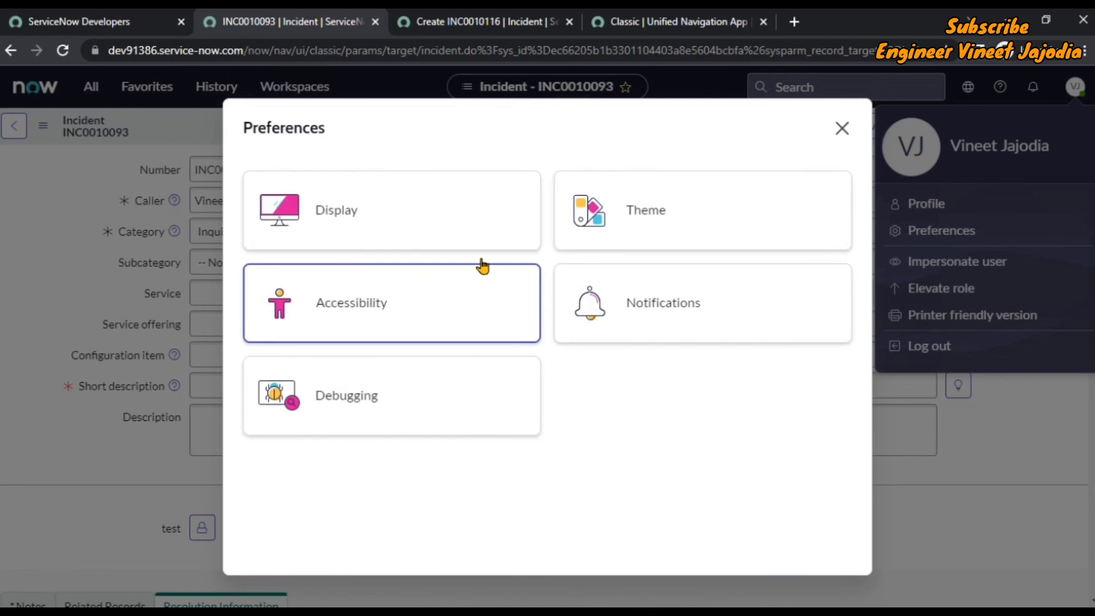
- Review the Workspace notification preferences, return to the overview, and open the Debugging preferences
{"action": "left_click", "coordinate": [668, 313]}
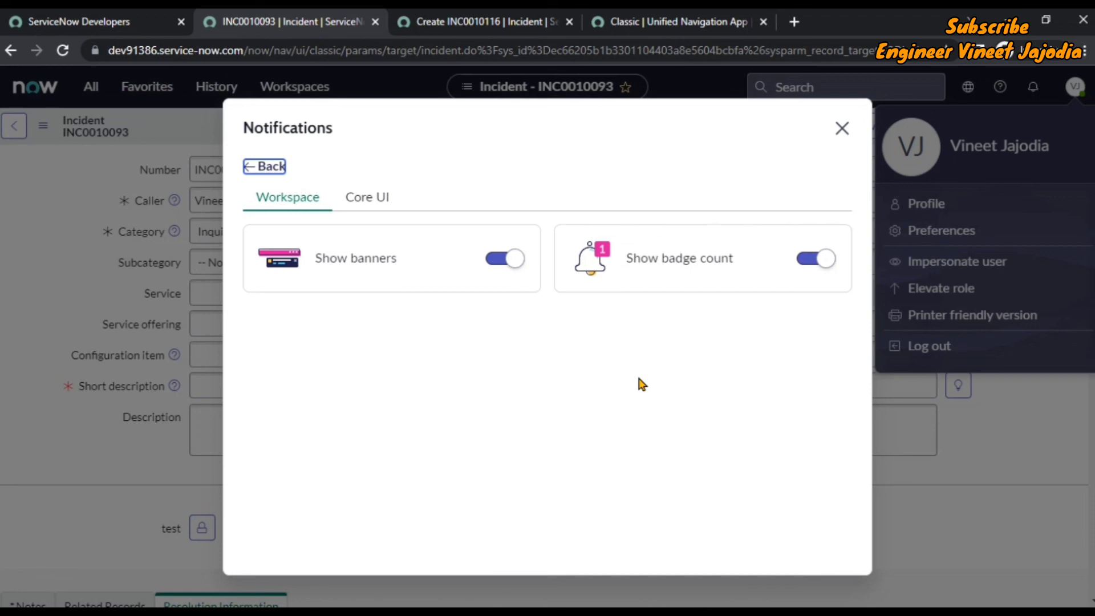
{"action": "left_click", "coordinate": [270, 167]}
{"action": "left_click", "coordinate": [672, 470]}
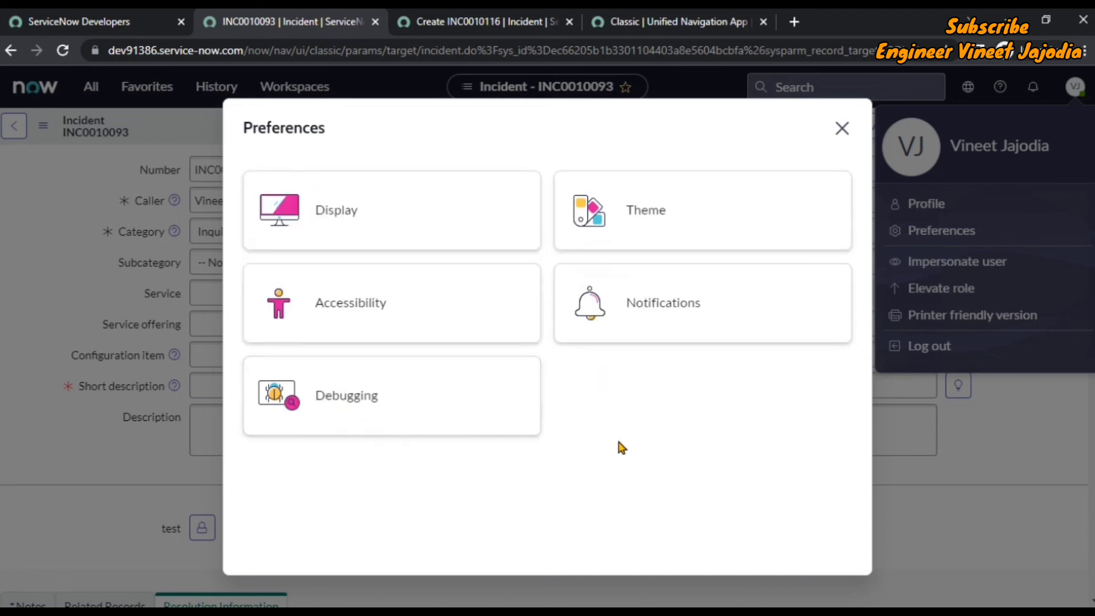
{"action": "left_click", "coordinate": [335, 405]}
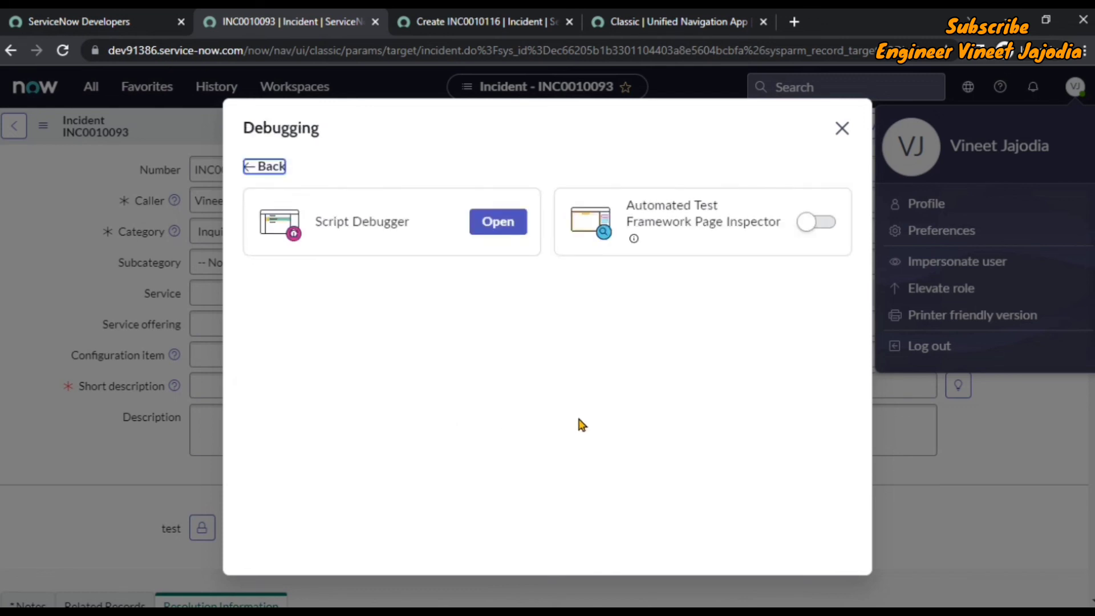